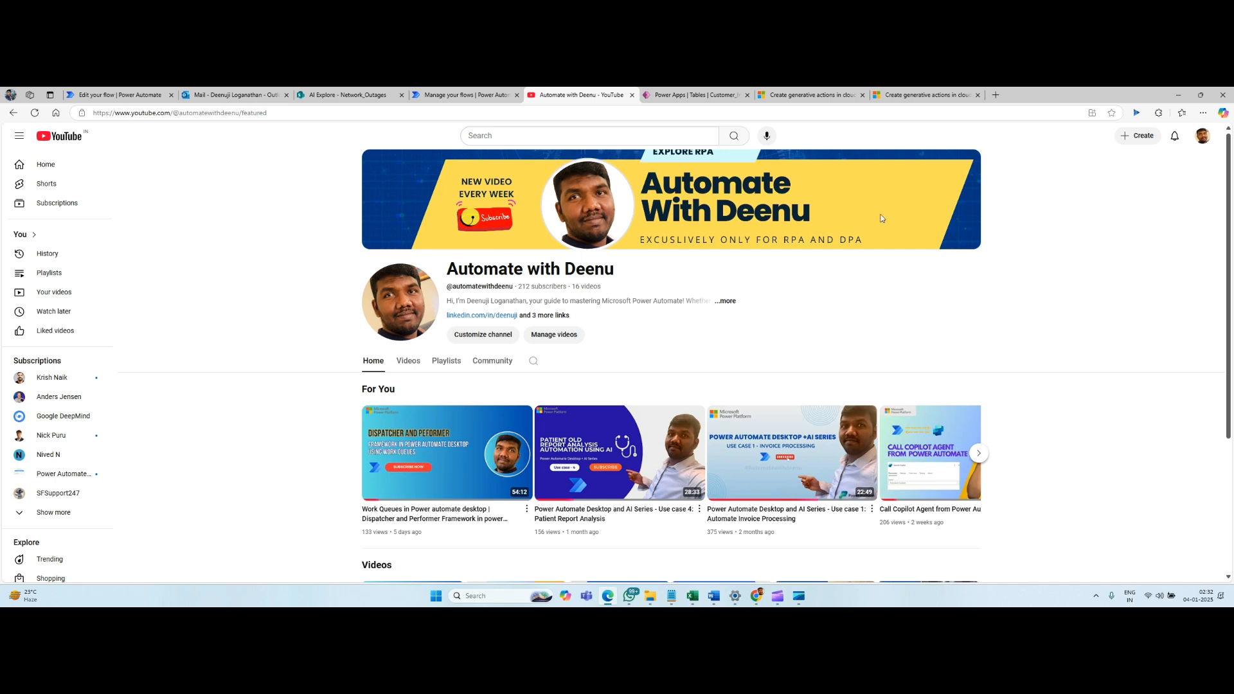
# Review the Microsoft Learn release plan article and the how-to article on creating generative actions in cloud flows.
pyautogui.click(825, 97)
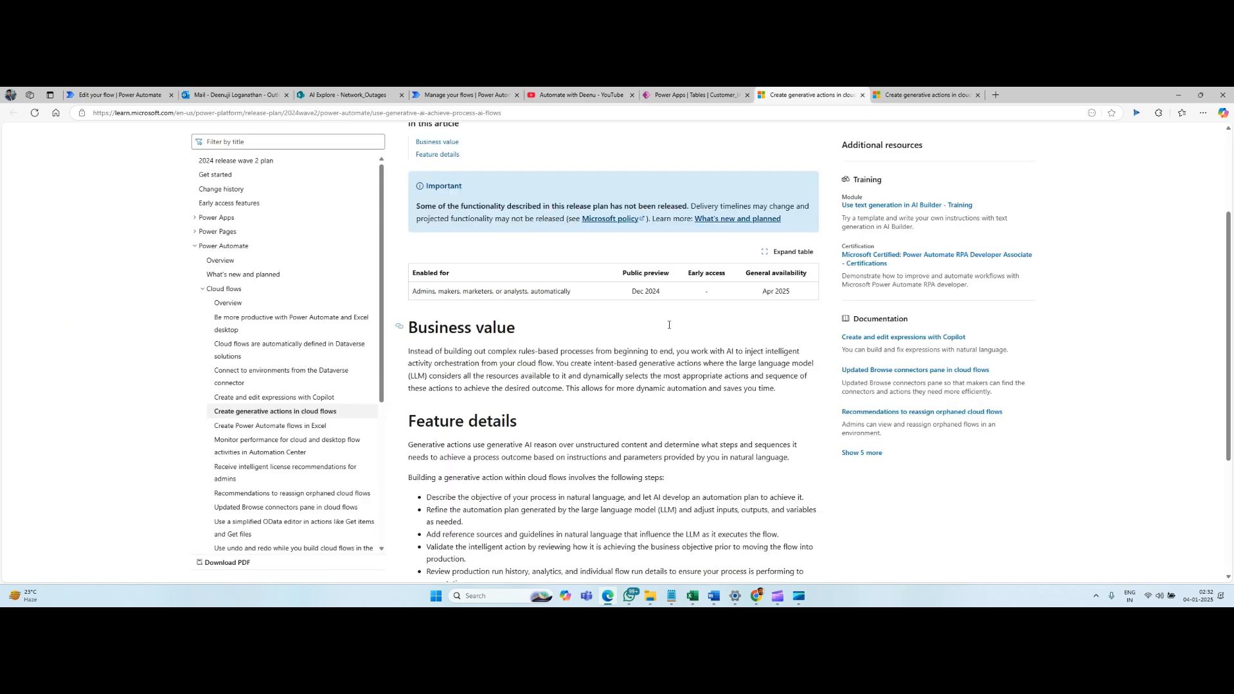
pyautogui.scroll(3, 685, 286)
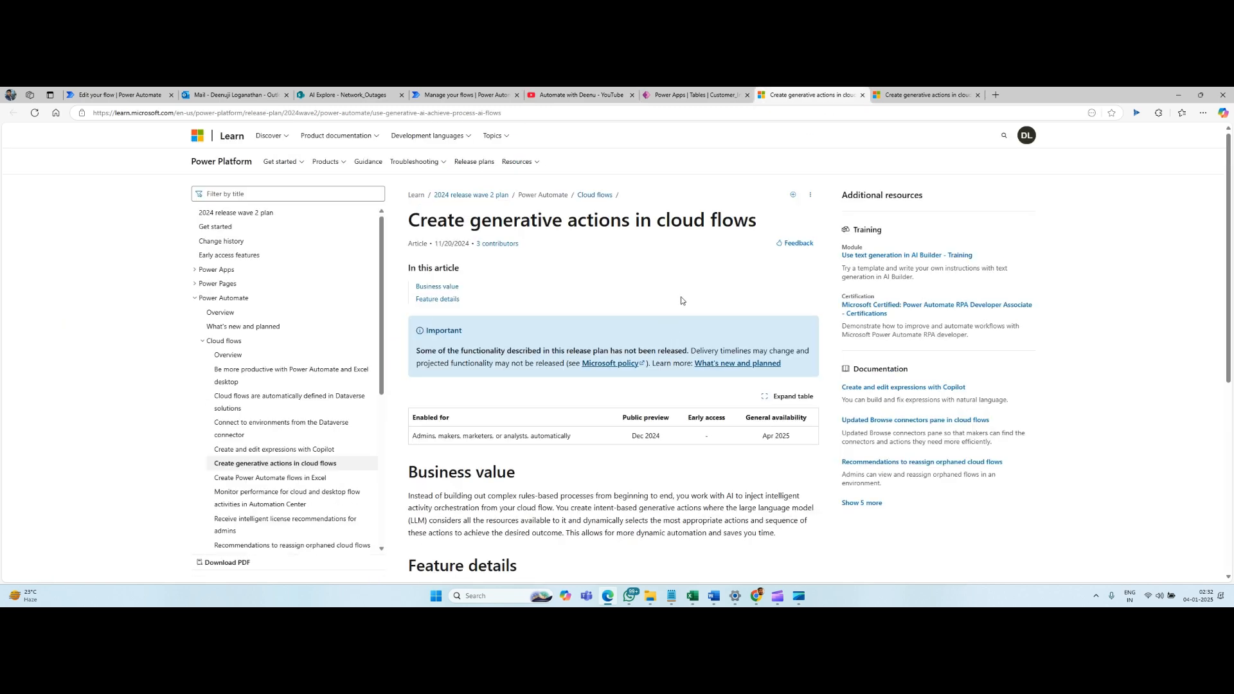
pyautogui.click(915, 96)
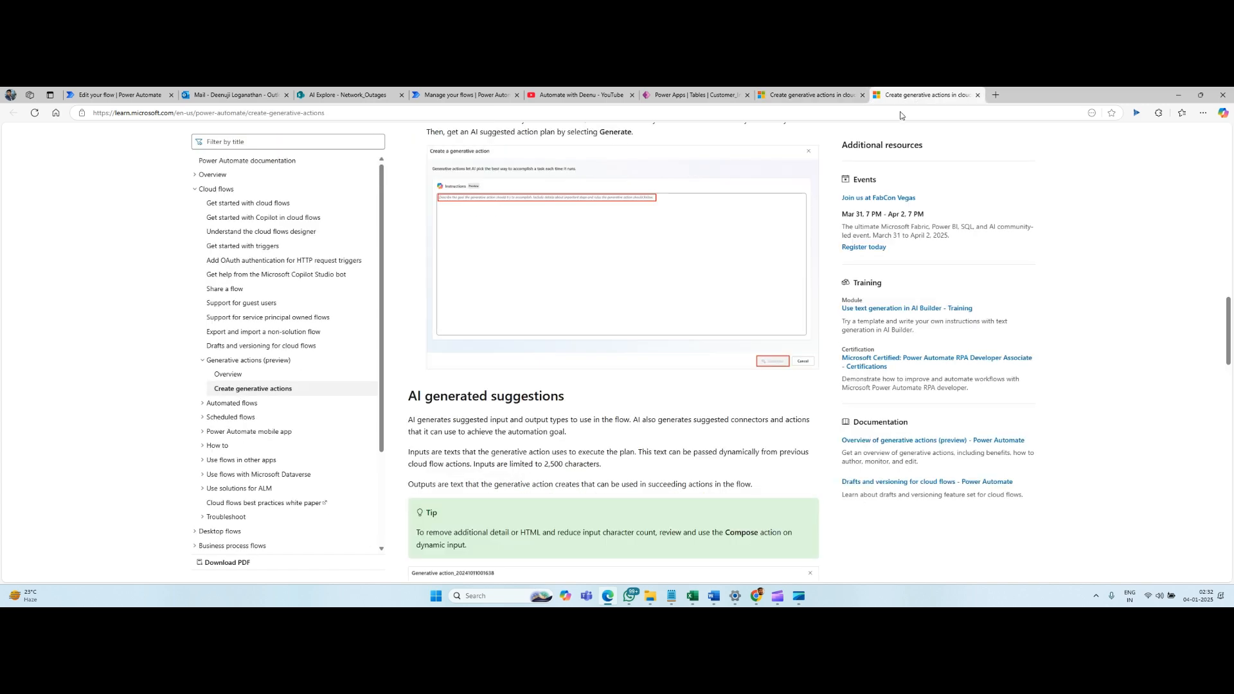
pyautogui.scroll(10, 611, 349)
pyautogui.scroll(3, 612, 354)
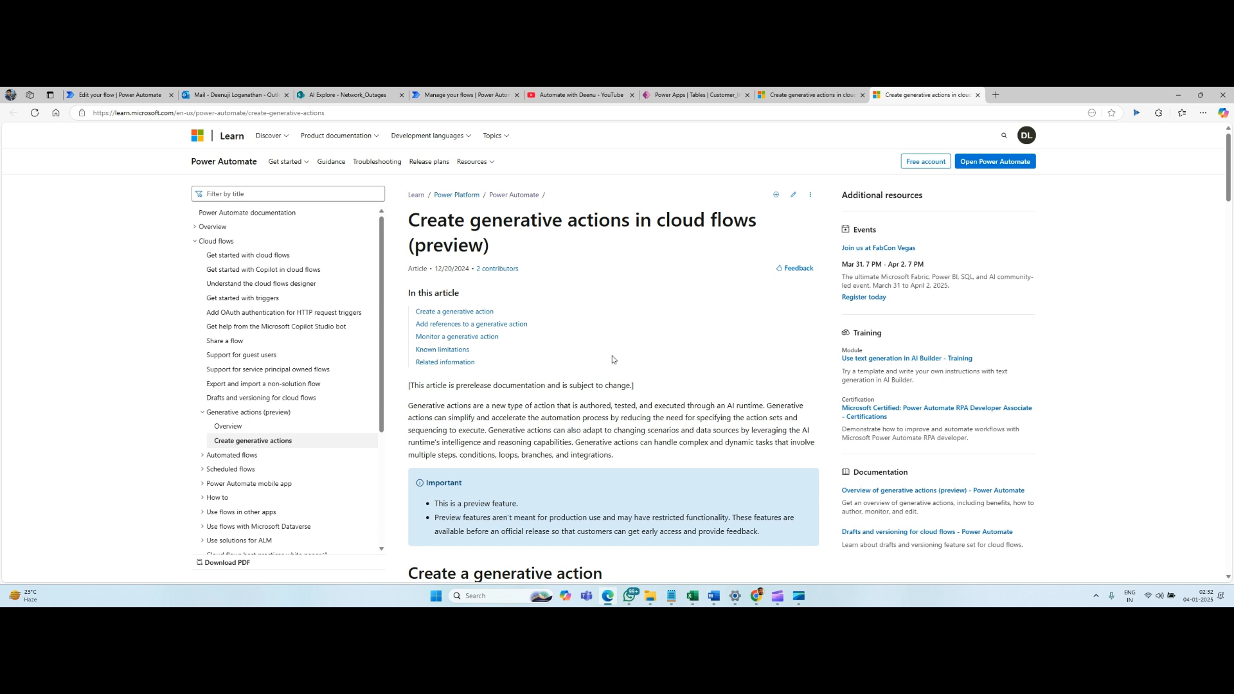
pyautogui.scroll(-3, 612, 359)
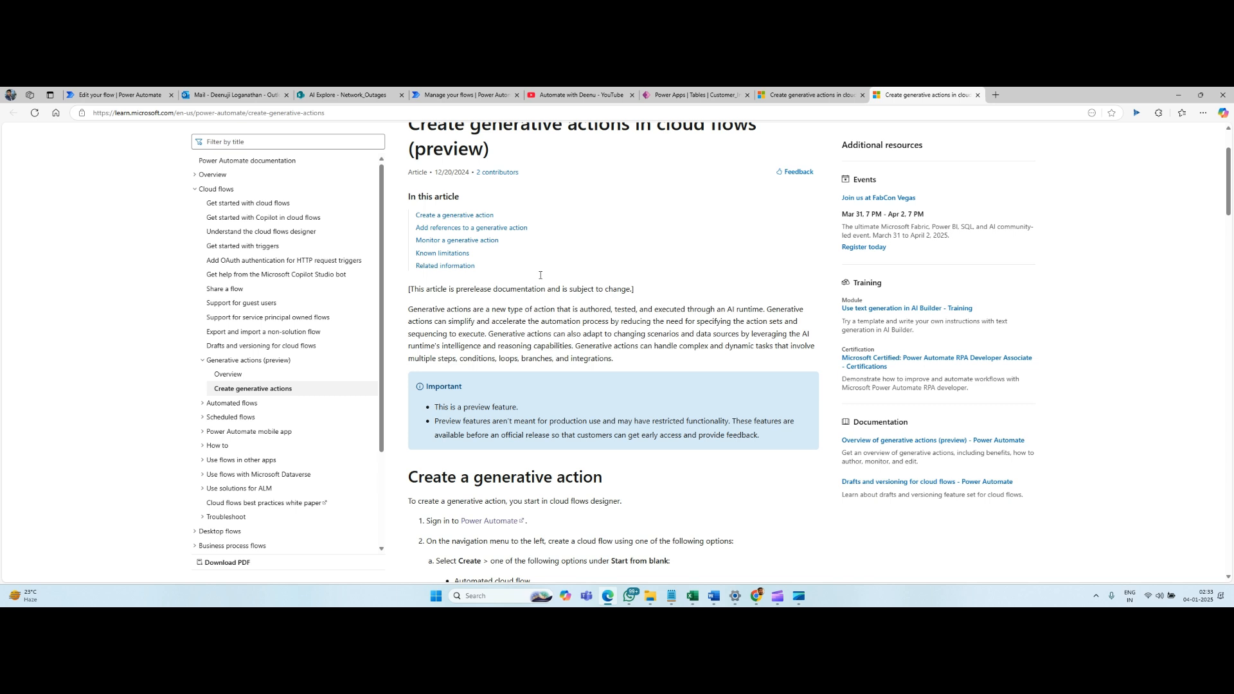
pyautogui.click(805, 98)
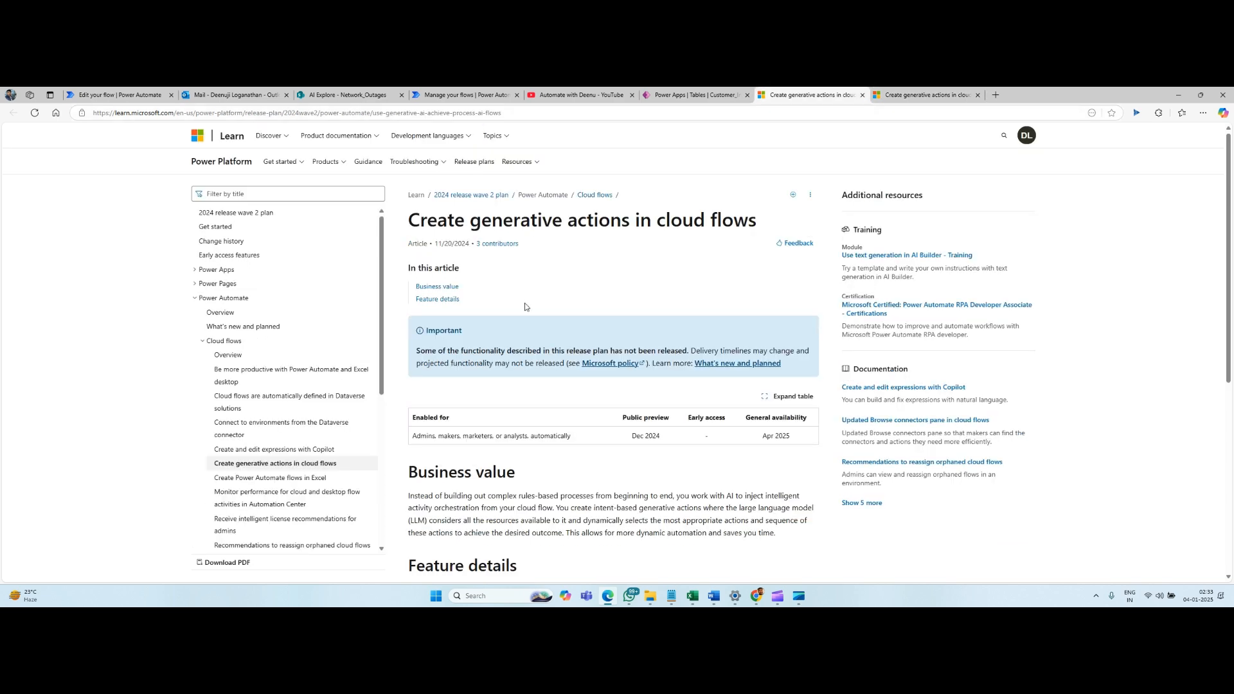
pyautogui.scroll(-2, 494, 324)
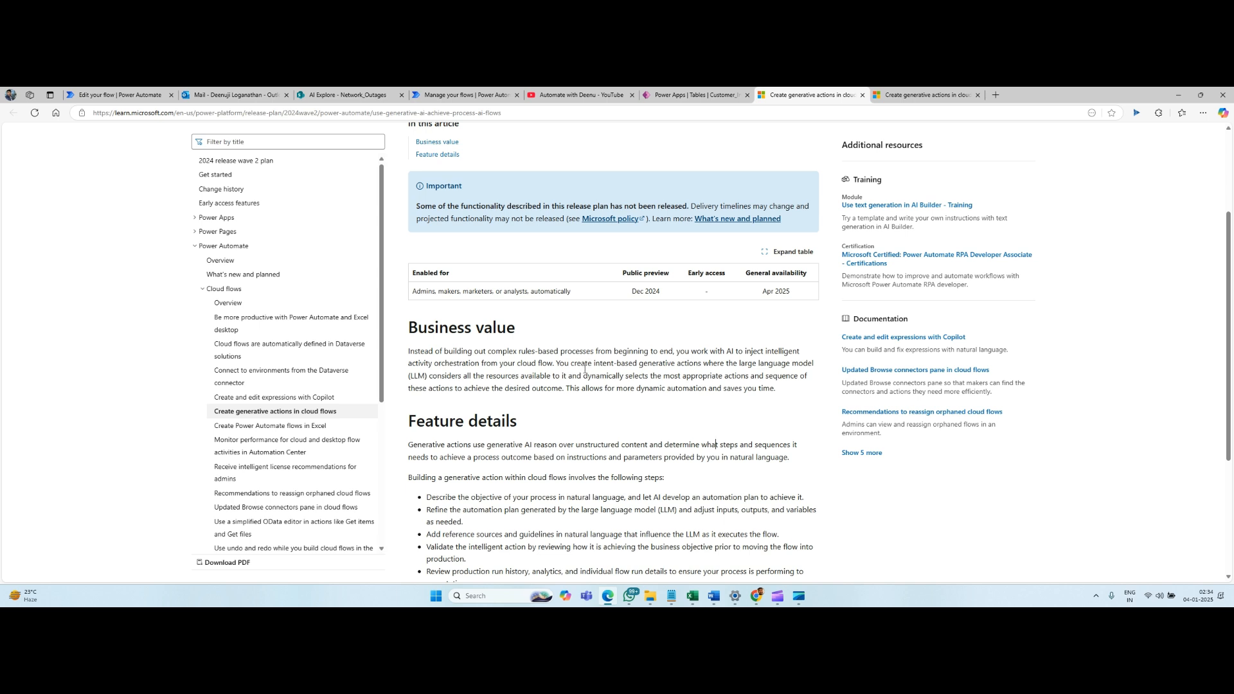
pyautogui.click(922, 103)
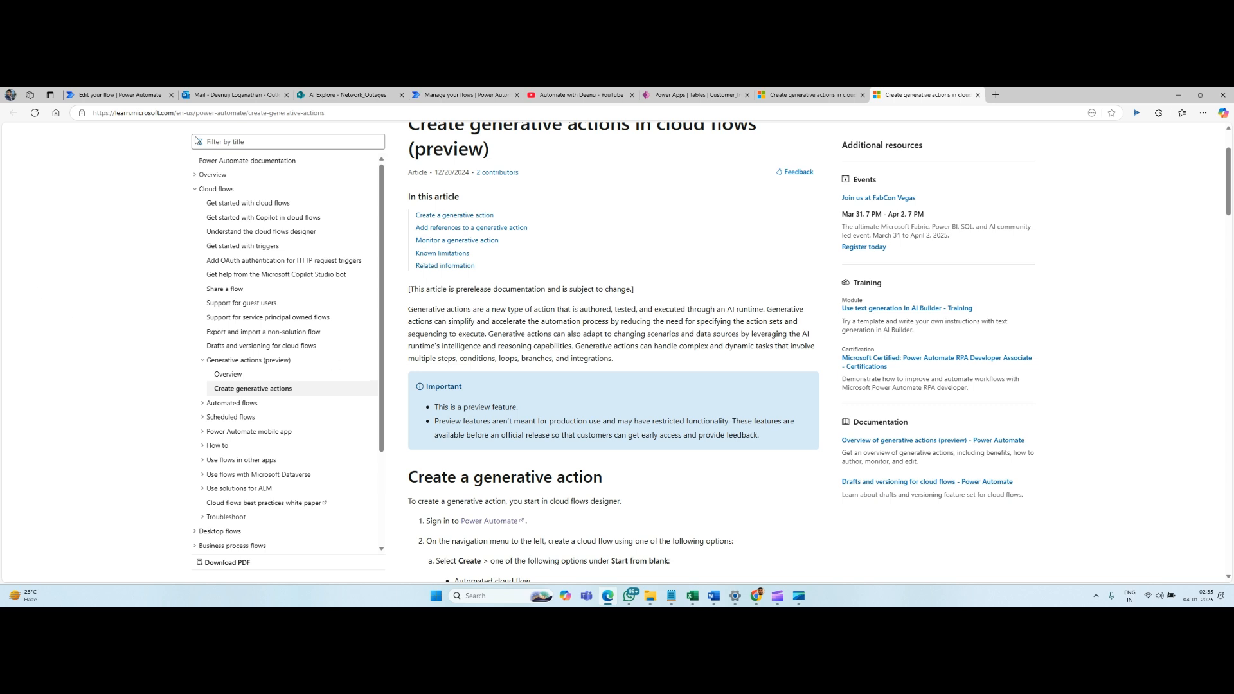
# View the VoIP complaint email in Outlook and open the Customer_DB table in Power Apps.
pyautogui.click(238, 98)
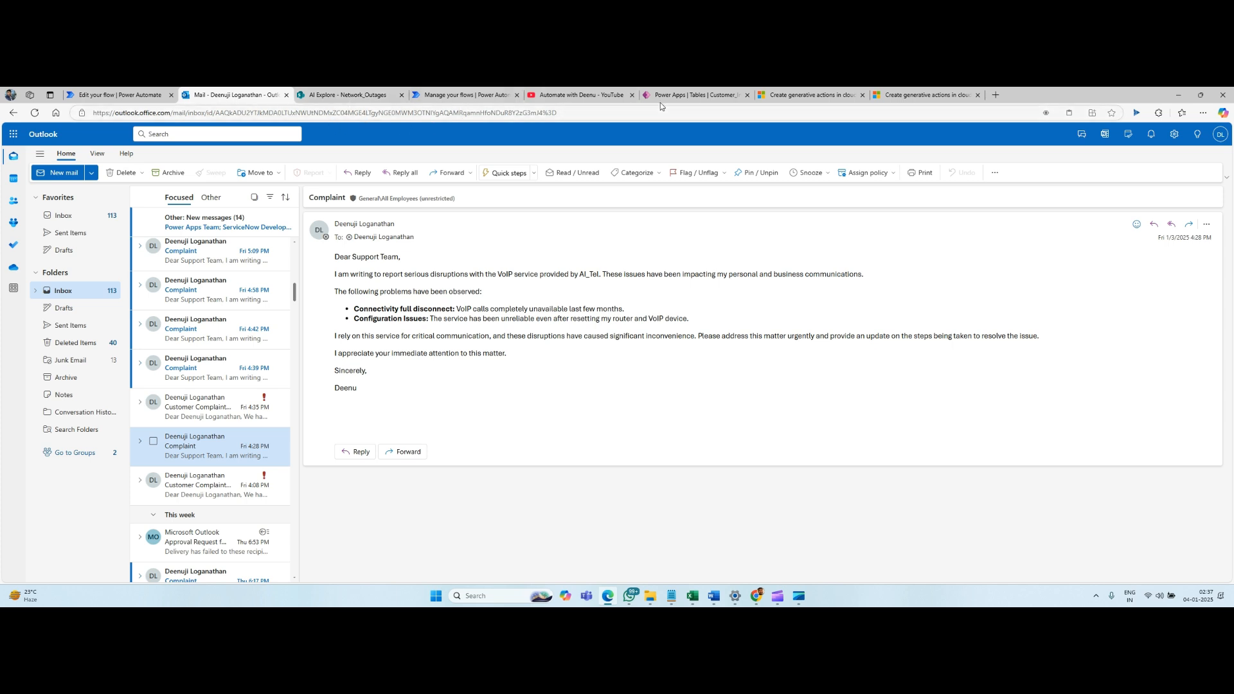
pyautogui.click(693, 95)
pyautogui.click(140, 185)
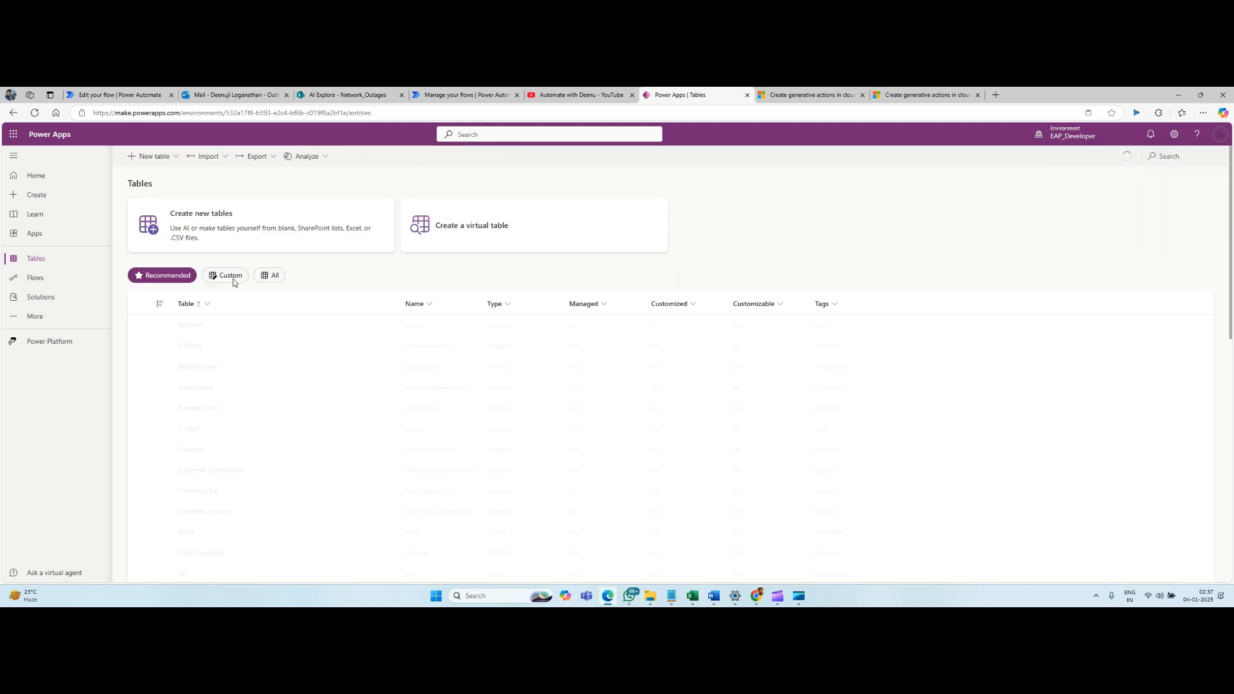
pyautogui.click(207, 304)
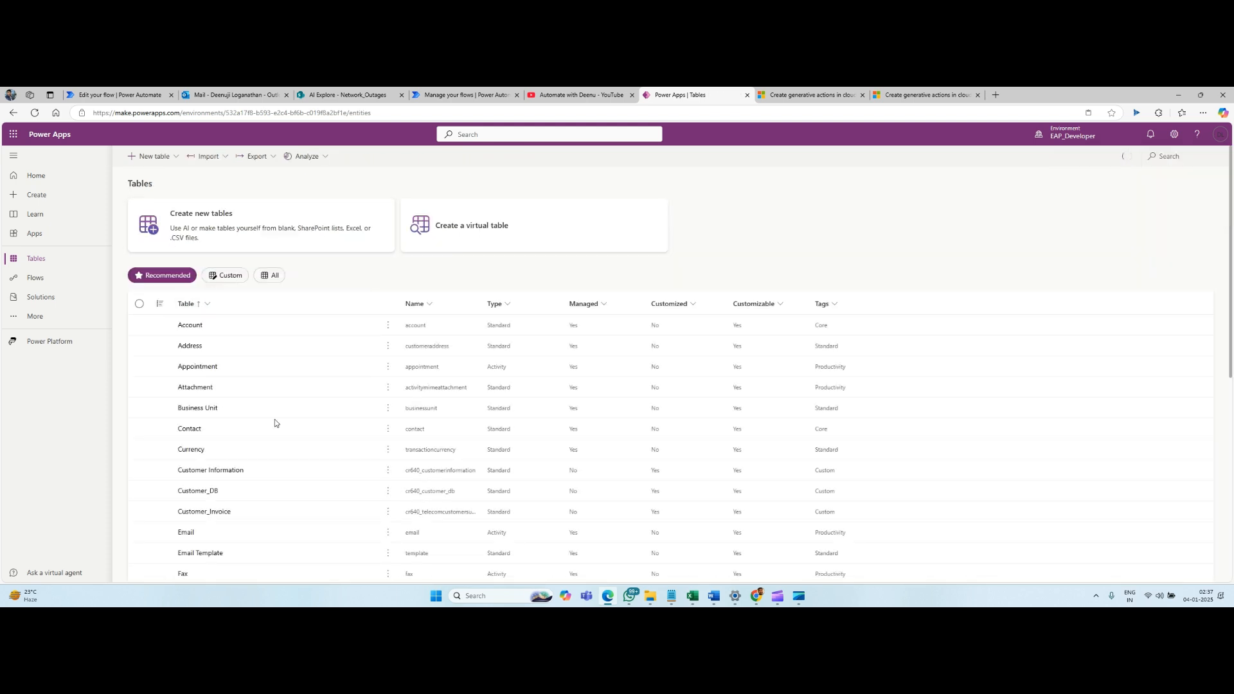
pyautogui.click(200, 494)
pyautogui.click(201, 492)
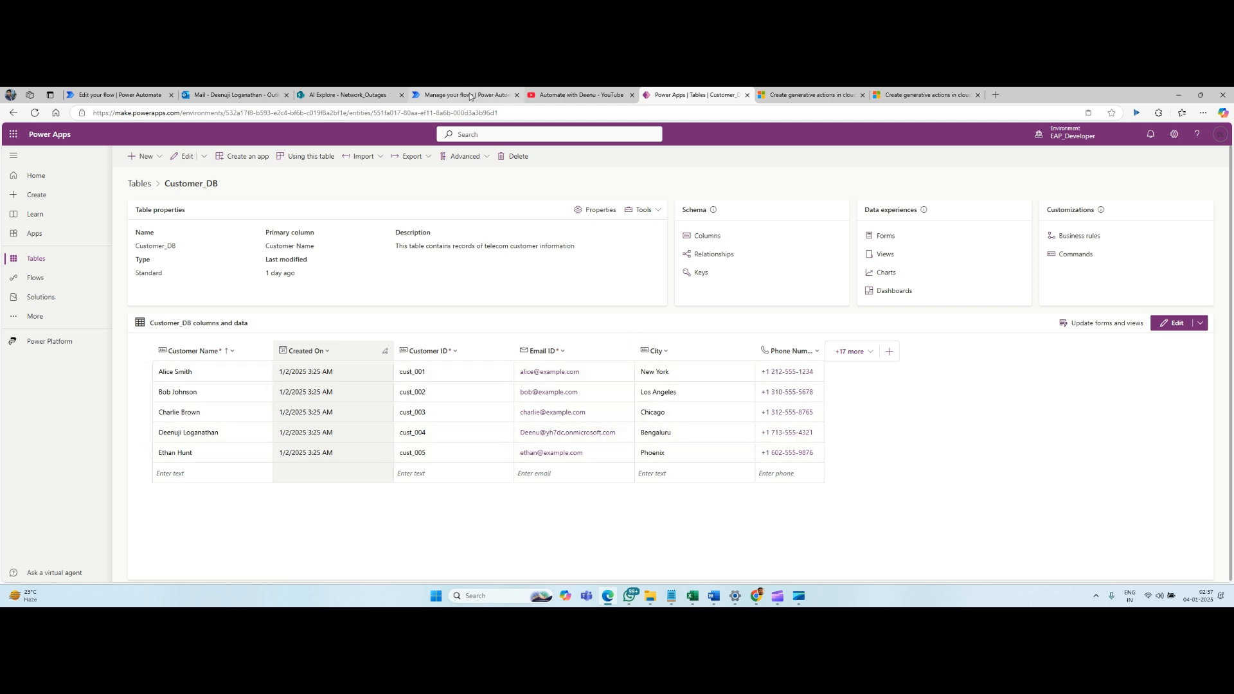
# Switch to the Automated customer complaints Responder flow in Power Automate and open the Fetch Customer Information prompt for editing.
pyautogui.moveTo(470, 96)
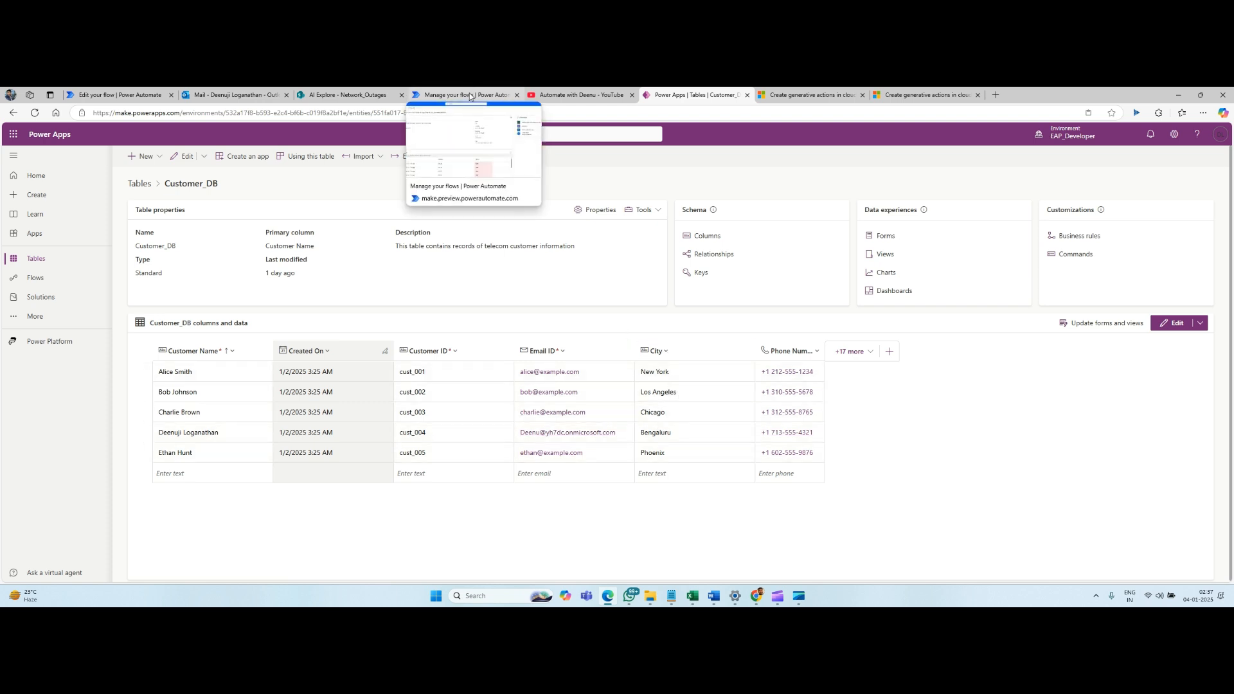
pyautogui.click(470, 97)
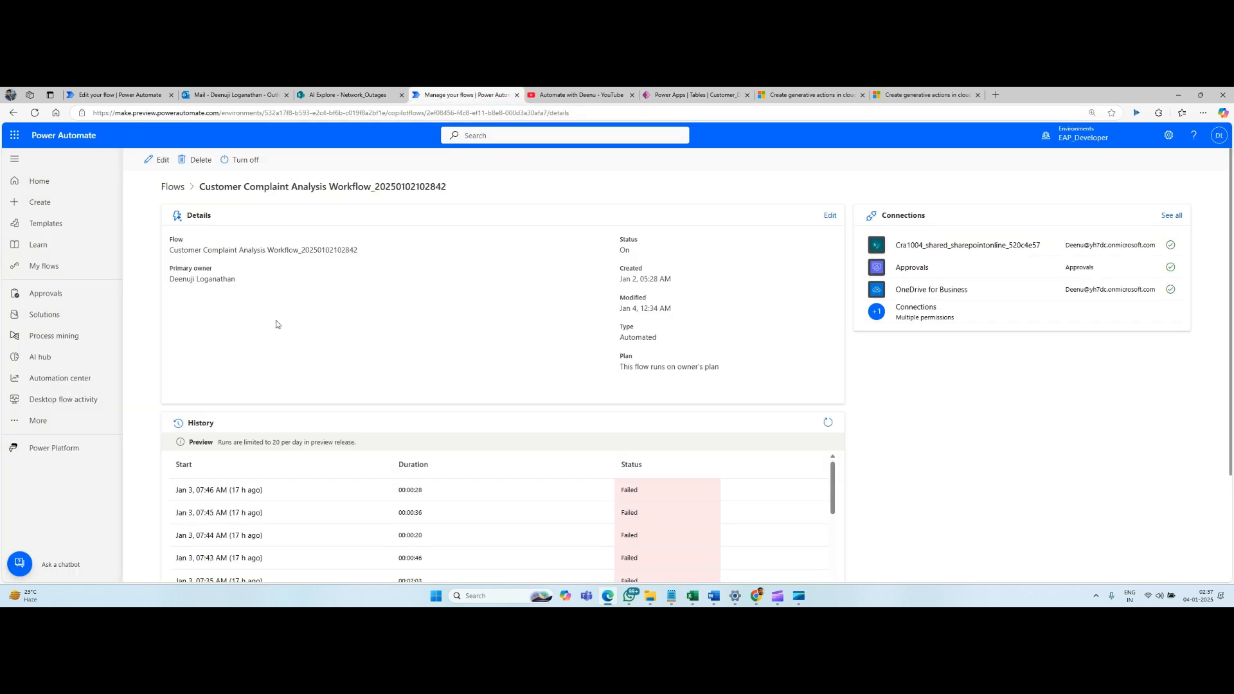
pyautogui.click(124, 97)
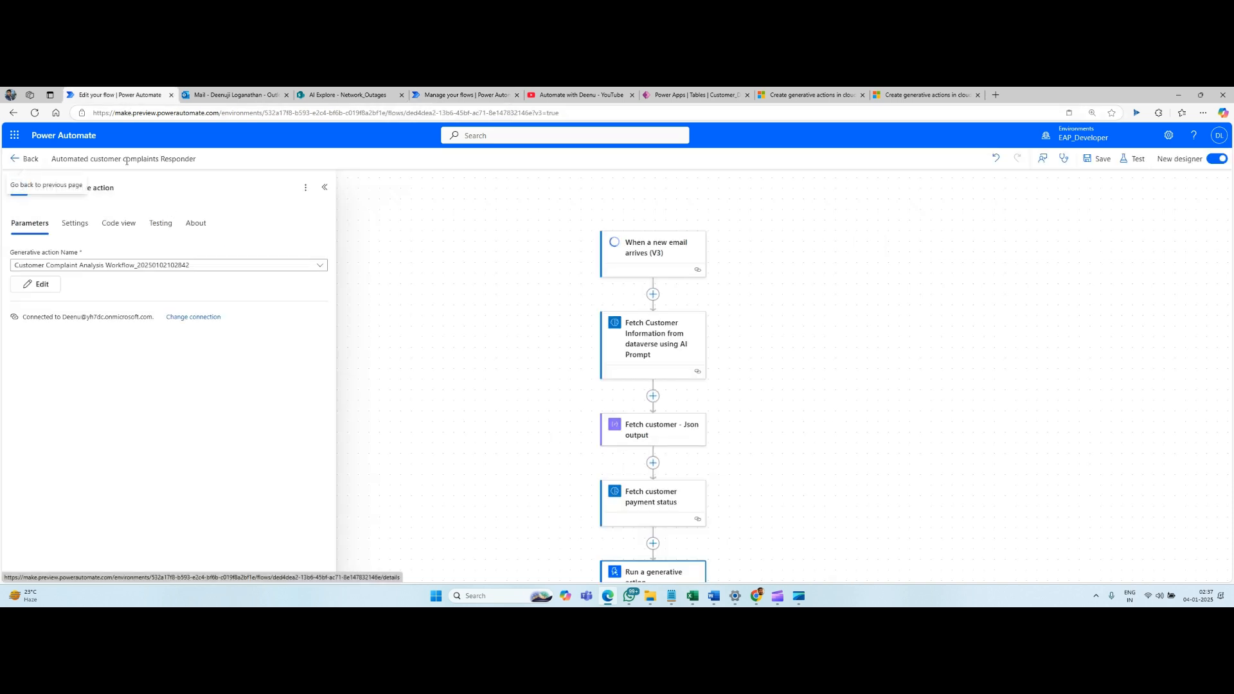
pyautogui.click(532, 236)
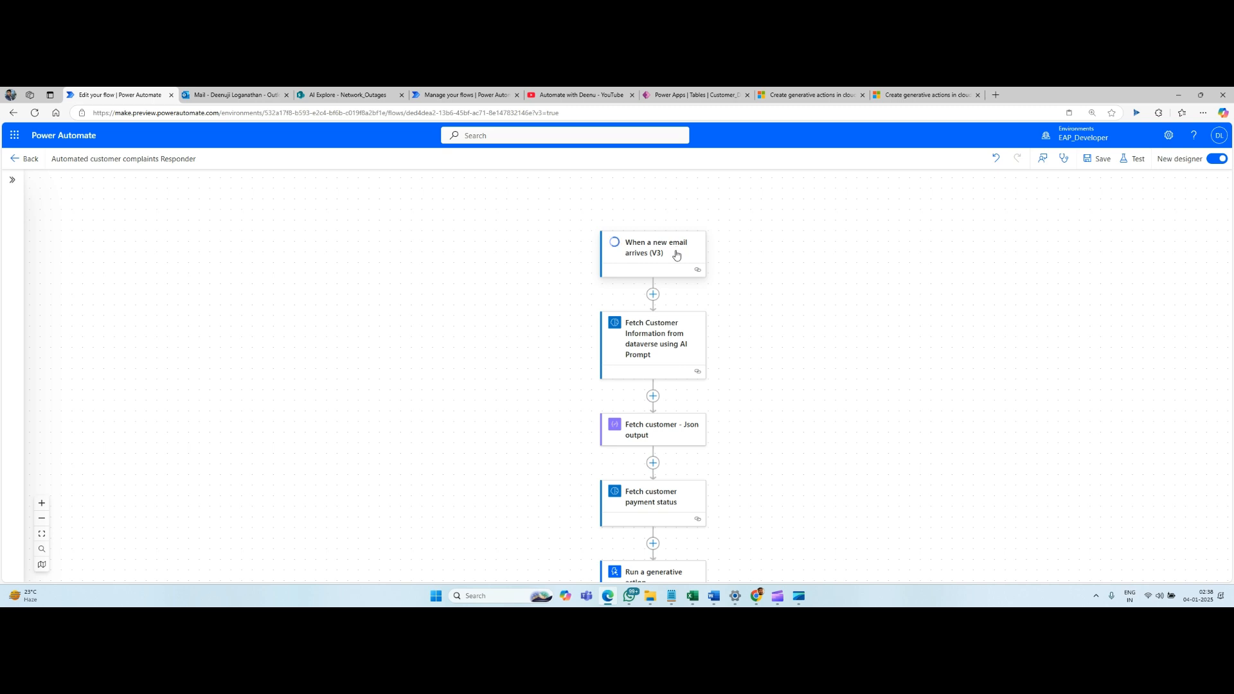
pyautogui.click(666, 328)
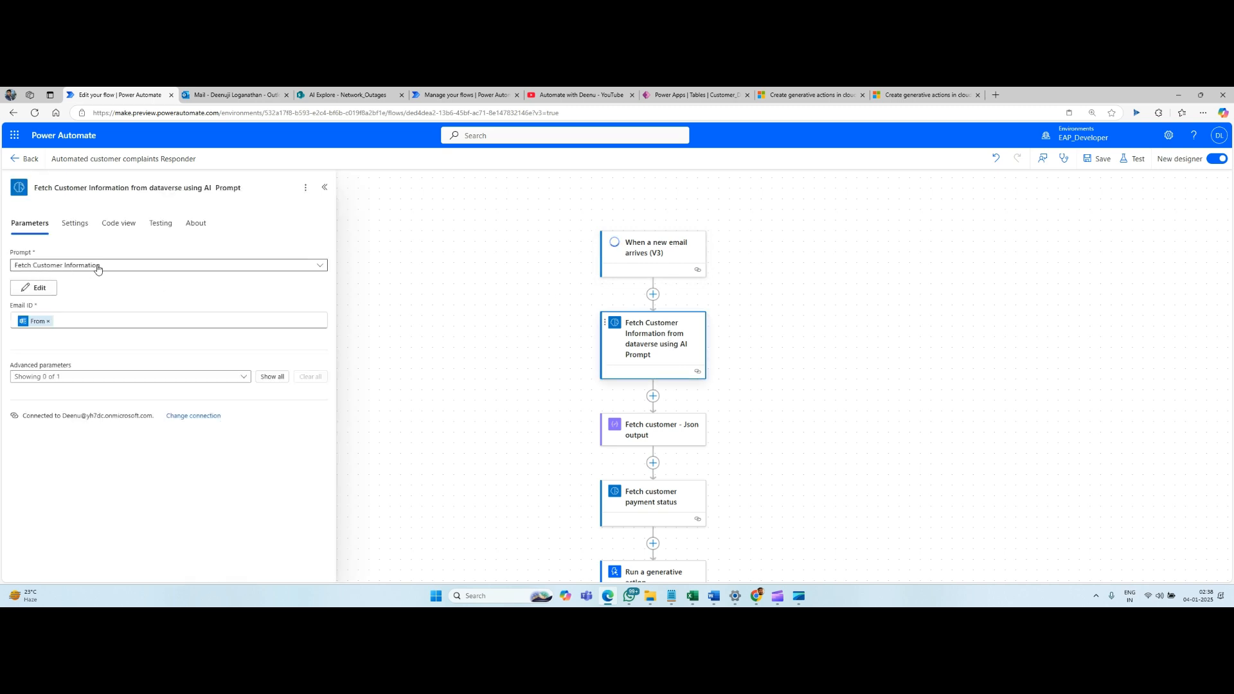
pyautogui.click(45, 290)
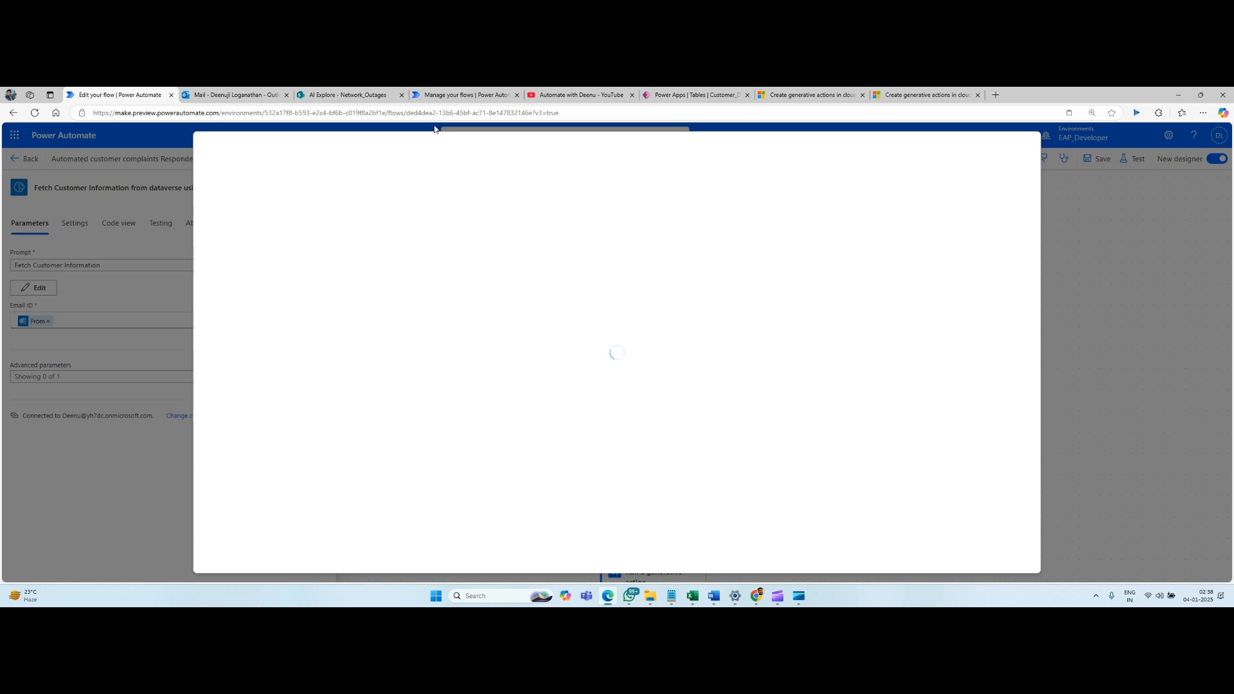
# Check the Customer_DB table in Power Apps, open the AI hub in Power Automate, and return to the prompt editor.
pyautogui.click(704, 95)
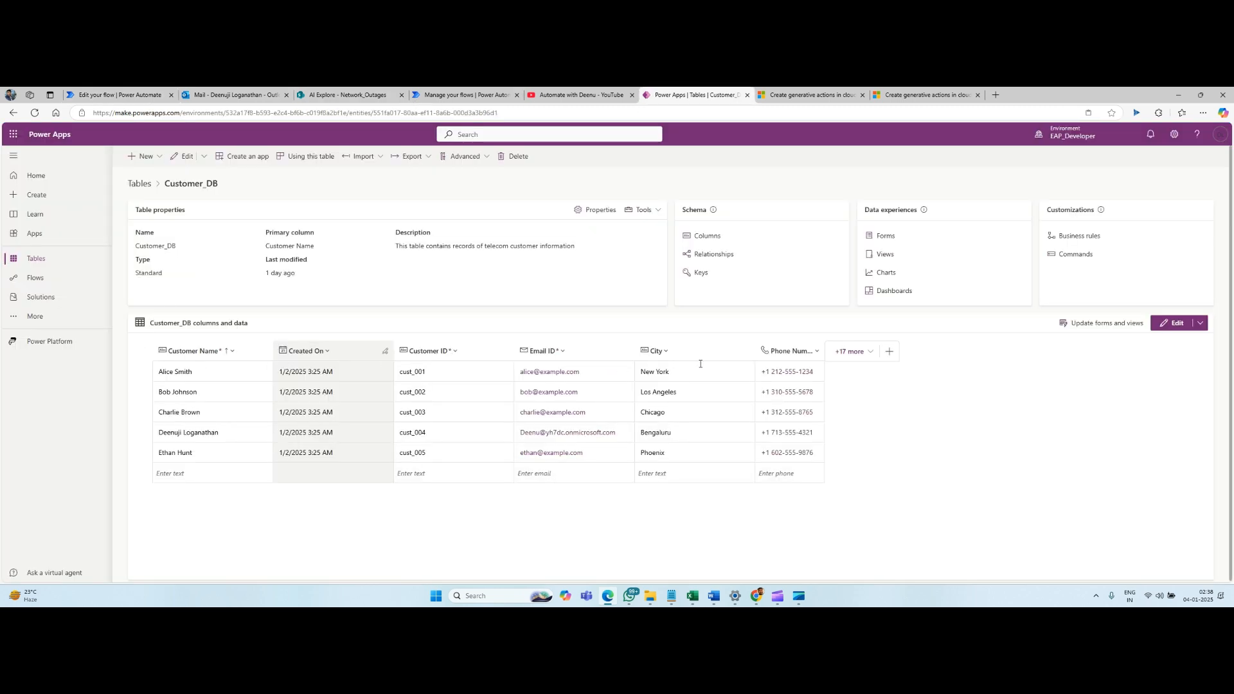
pyautogui.click(118, 94)
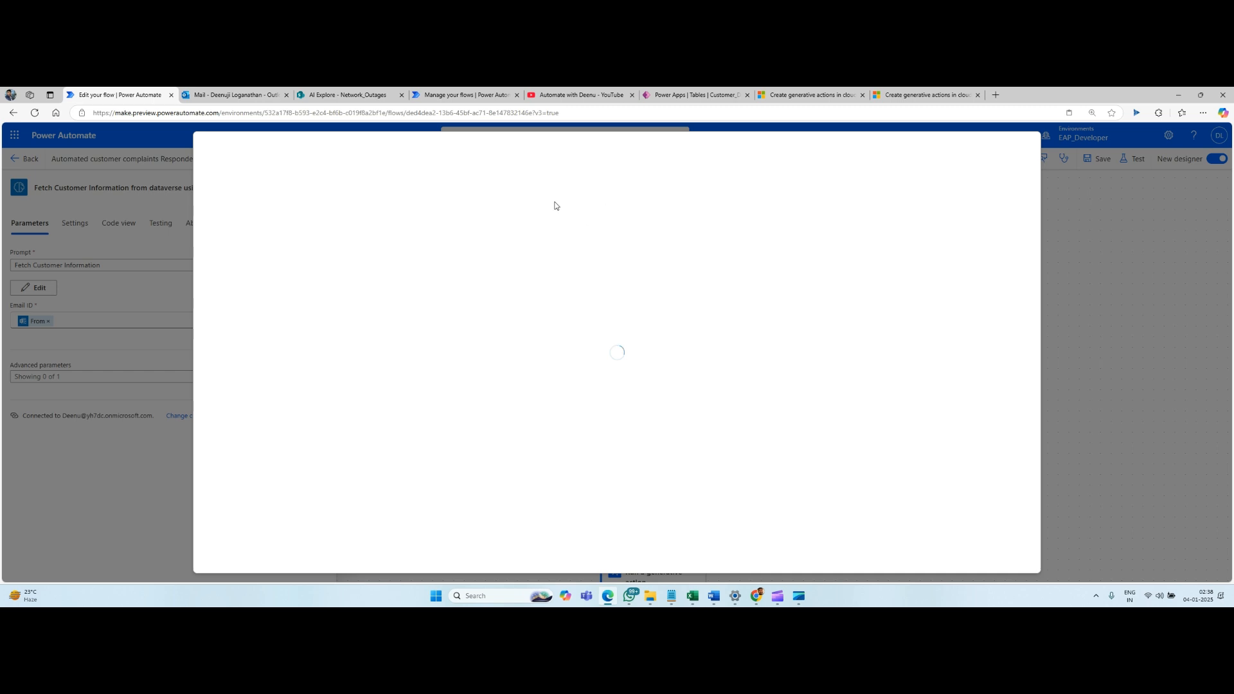
pyautogui.click(467, 95)
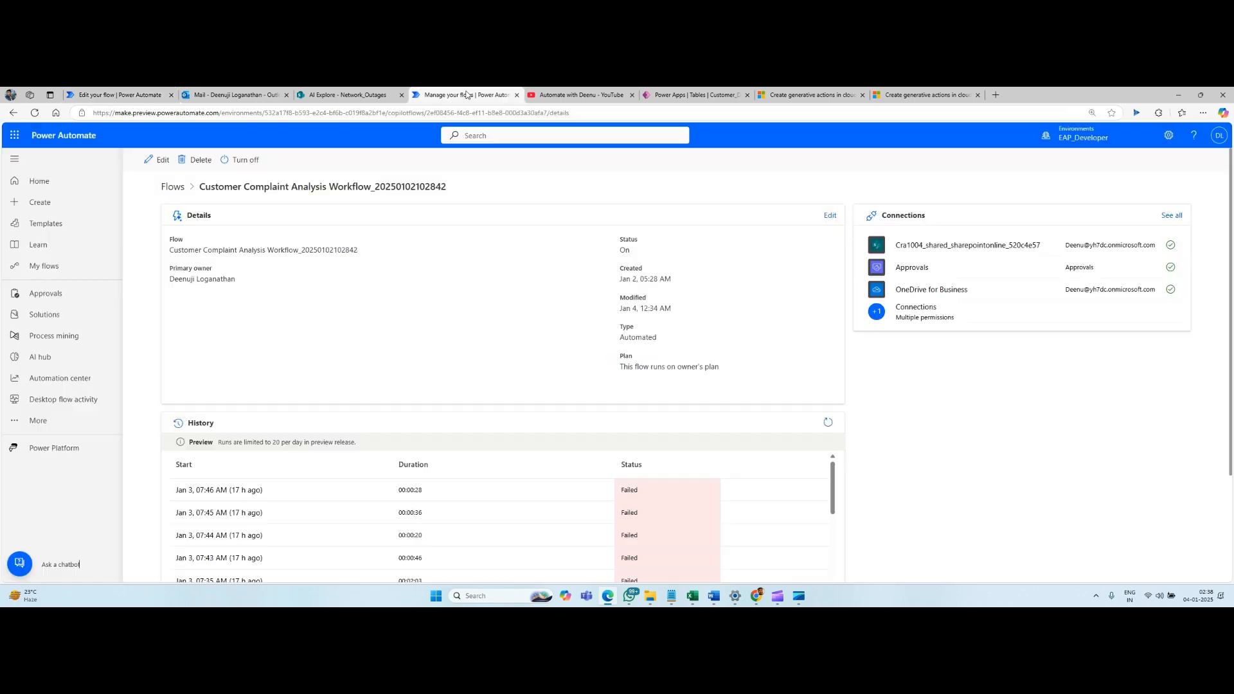
pyautogui.click(41, 357)
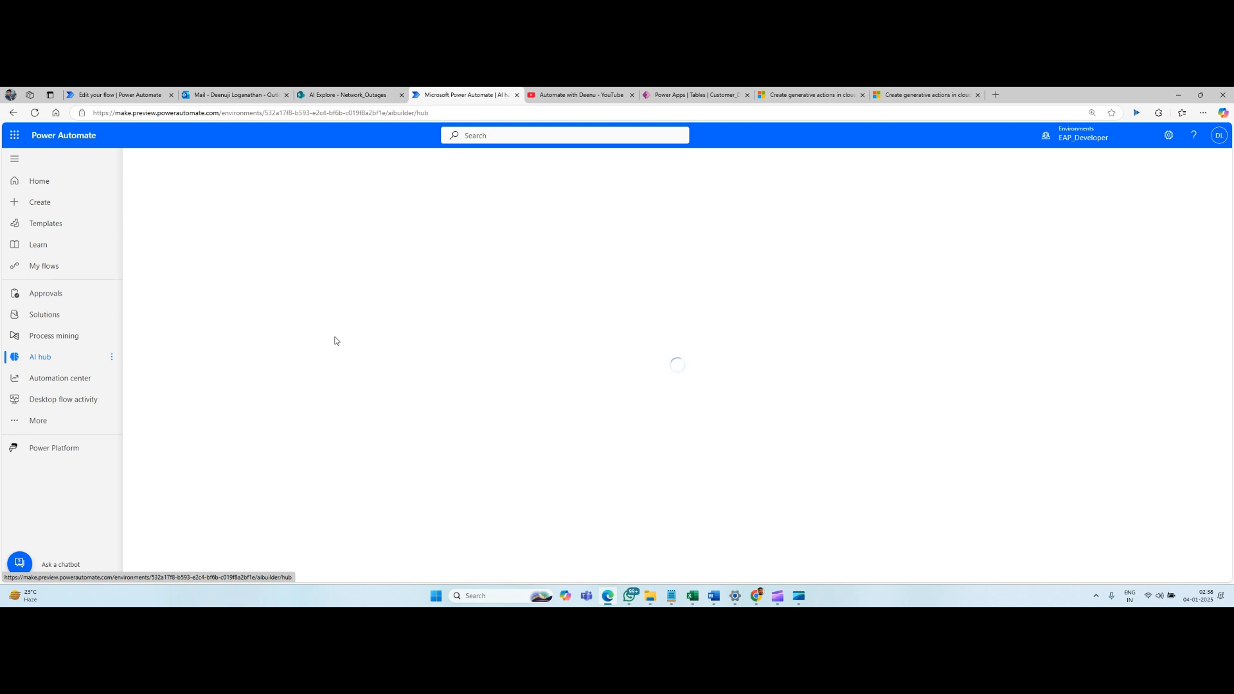
pyautogui.click(124, 98)
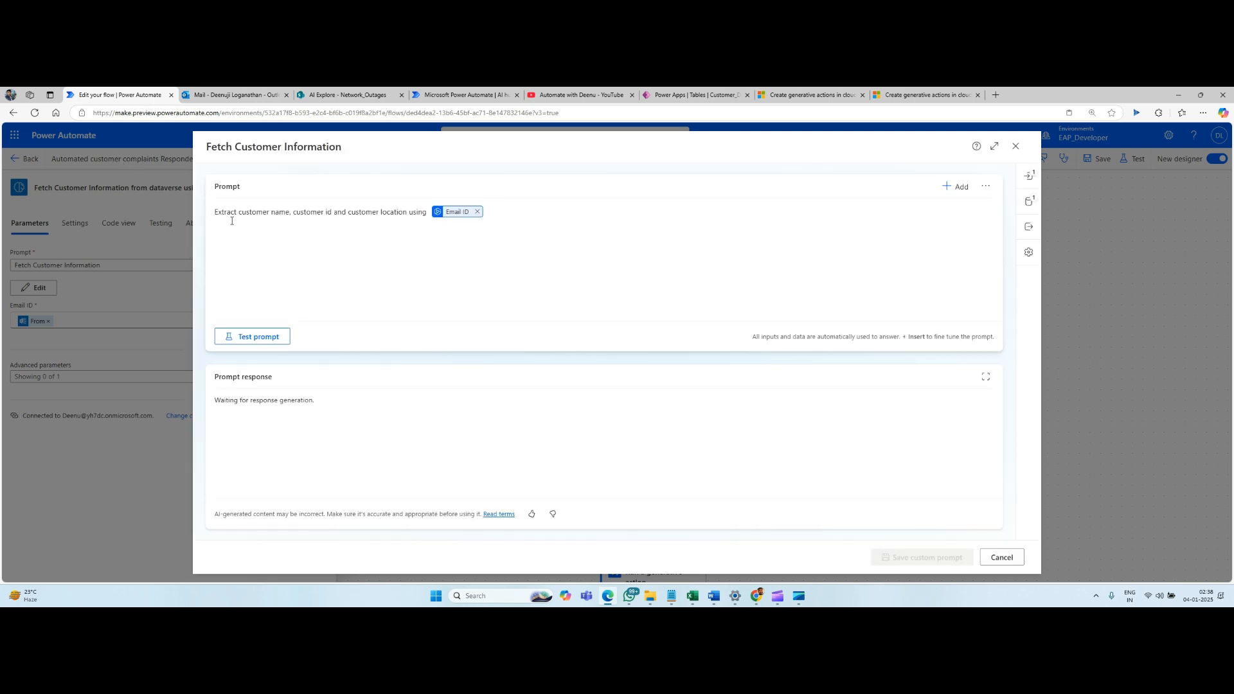
# Inspect the Email ID input and Customer_DB data source of the Fetch Customer Information prompt, and test the prompt.
pyautogui.click(317, 217)
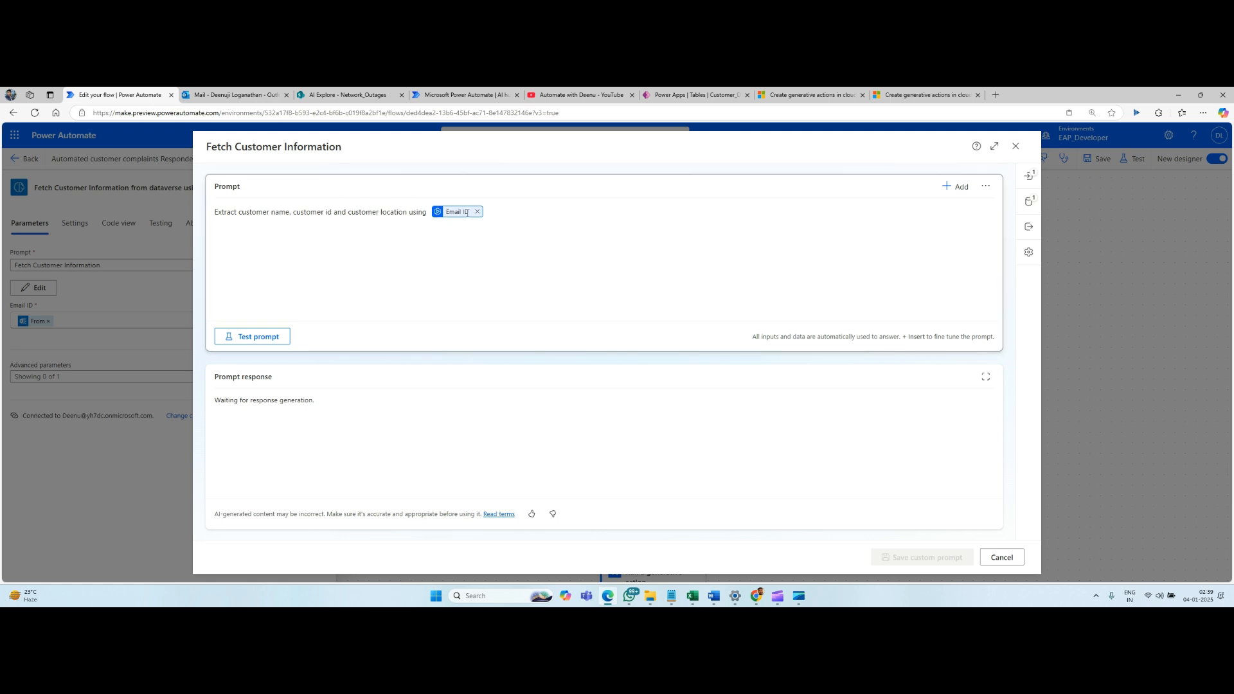
pyautogui.click(1029, 175)
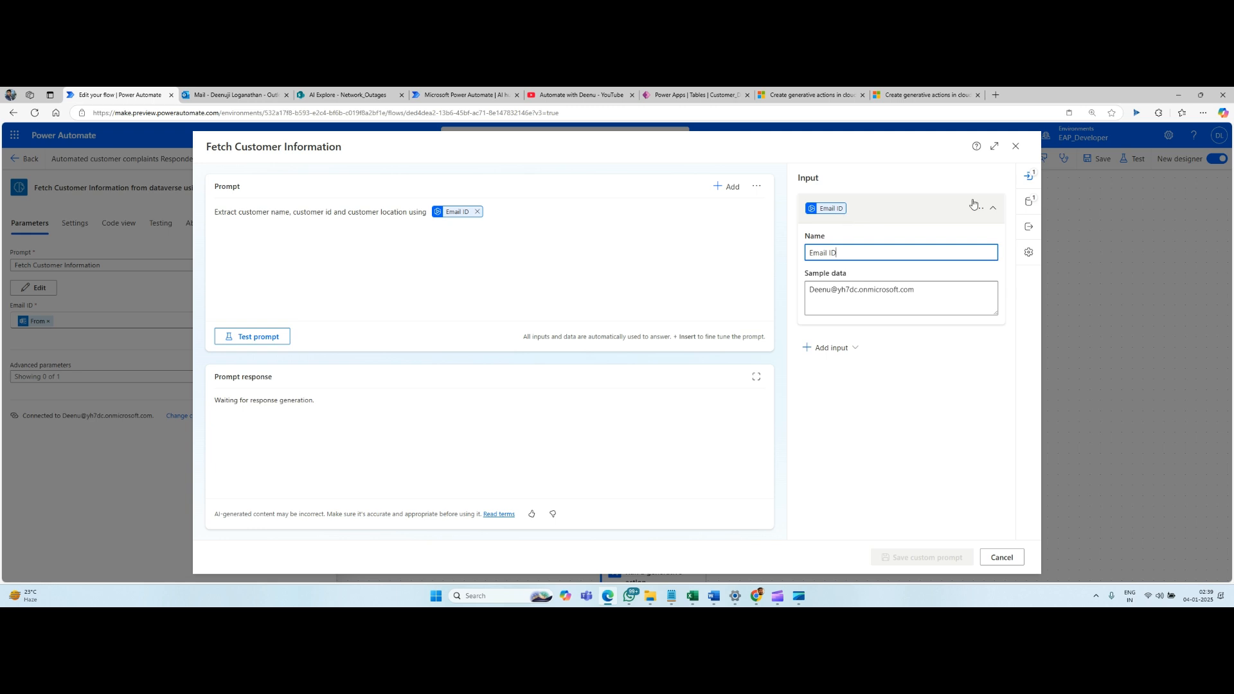
pyautogui.click(1029, 201)
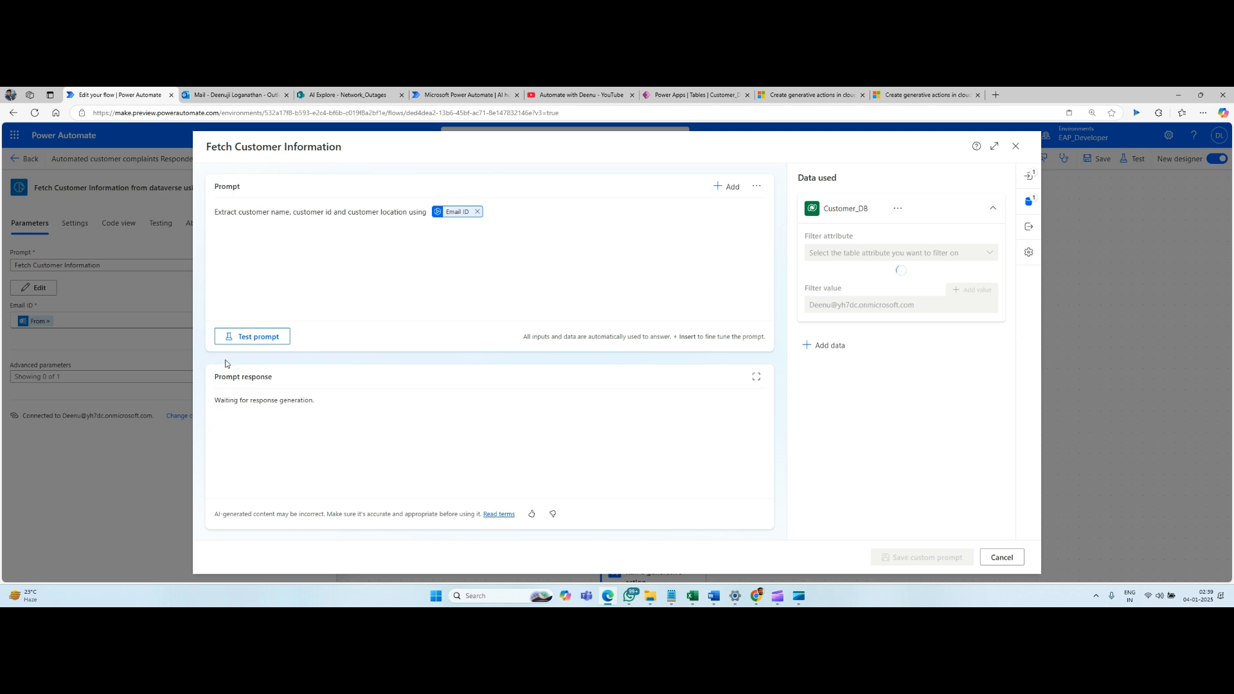
pyautogui.click(259, 336)
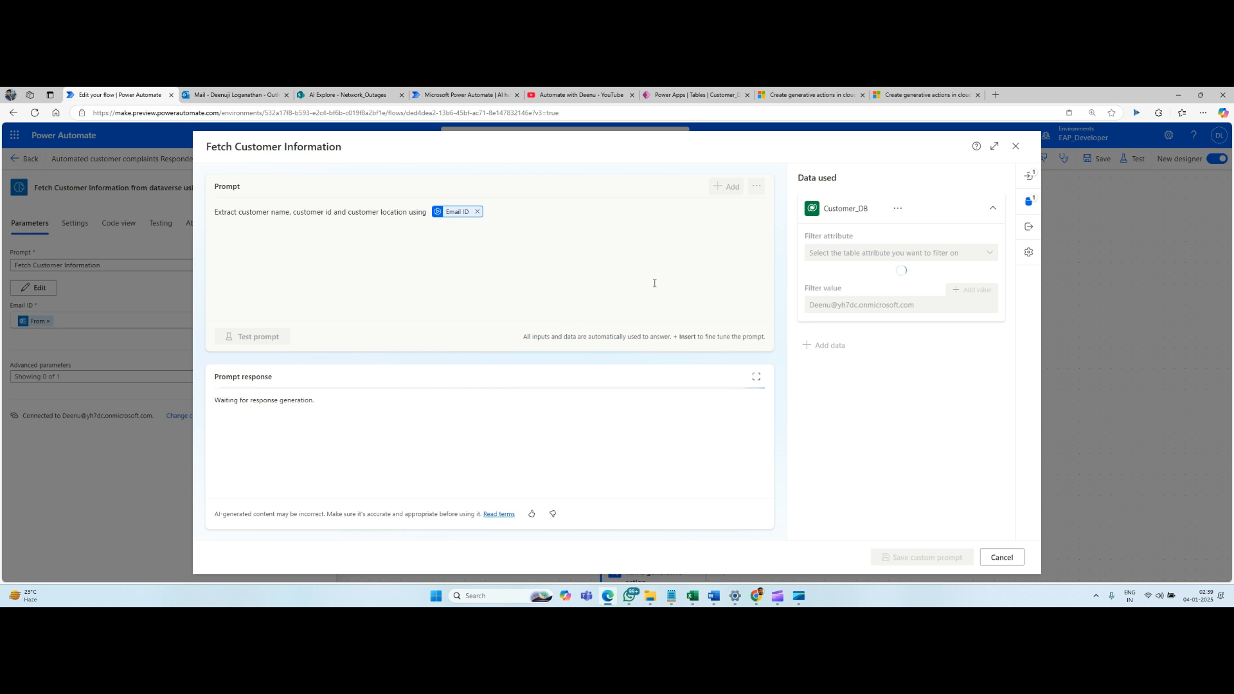
# Check the prompt's output format and input settings, and close the prompt editor without saving.
pyautogui.click(1029, 201)
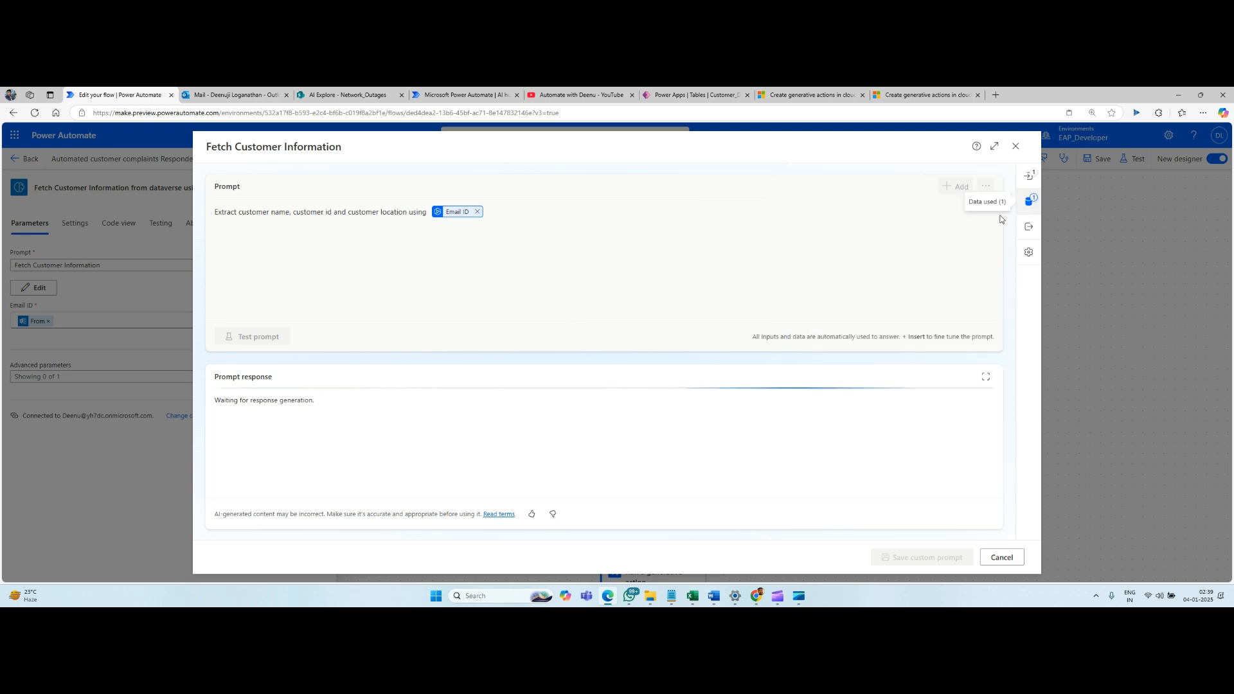
pyautogui.click(1029, 201)
pyautogui.click(1029, 226)
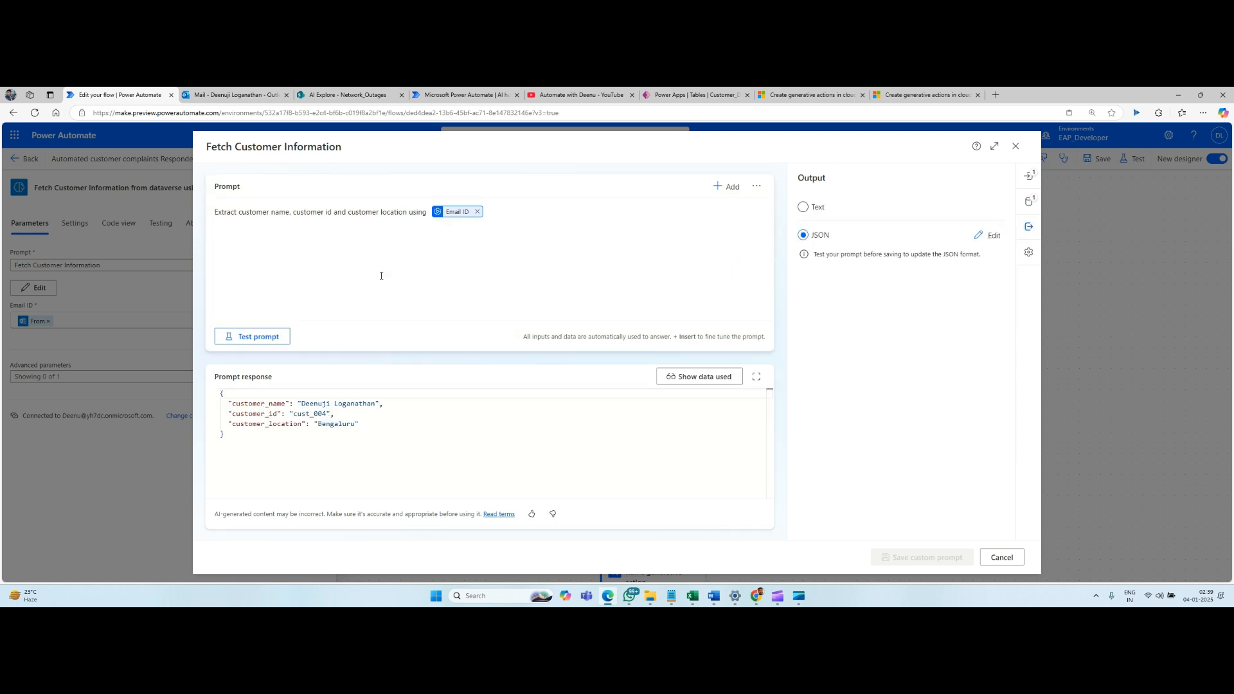
pyautogui.click(1030, 175)
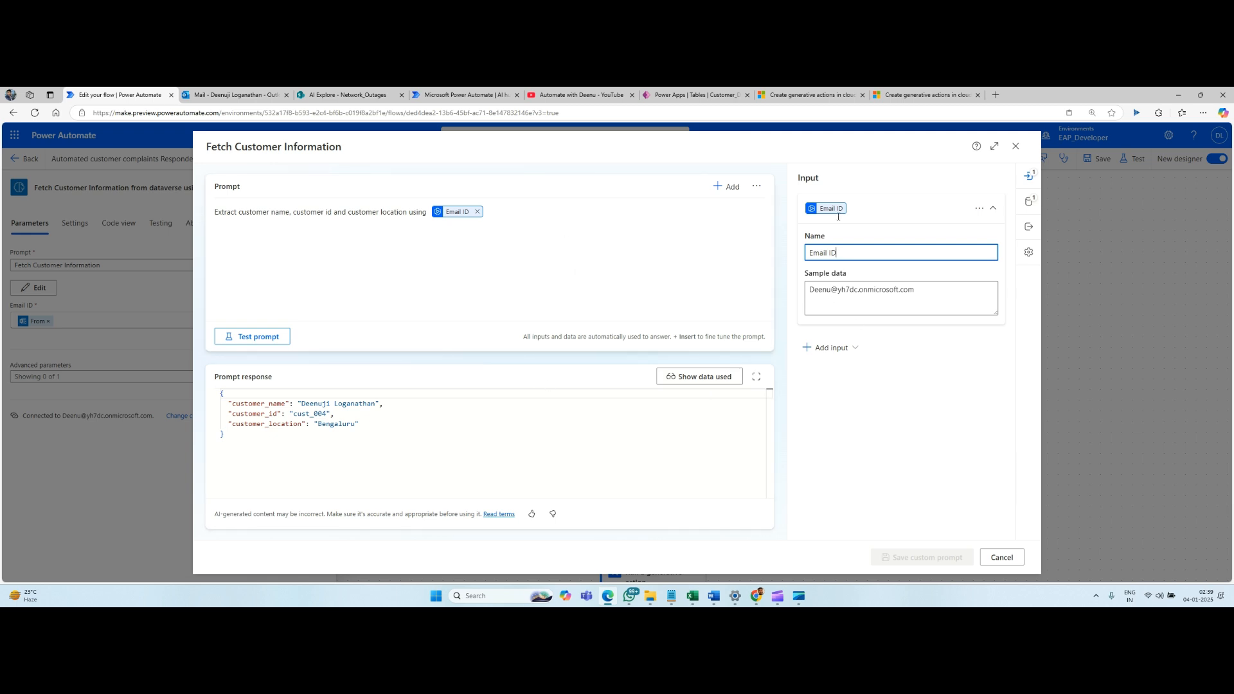
pyautogui.click(1018, 154)
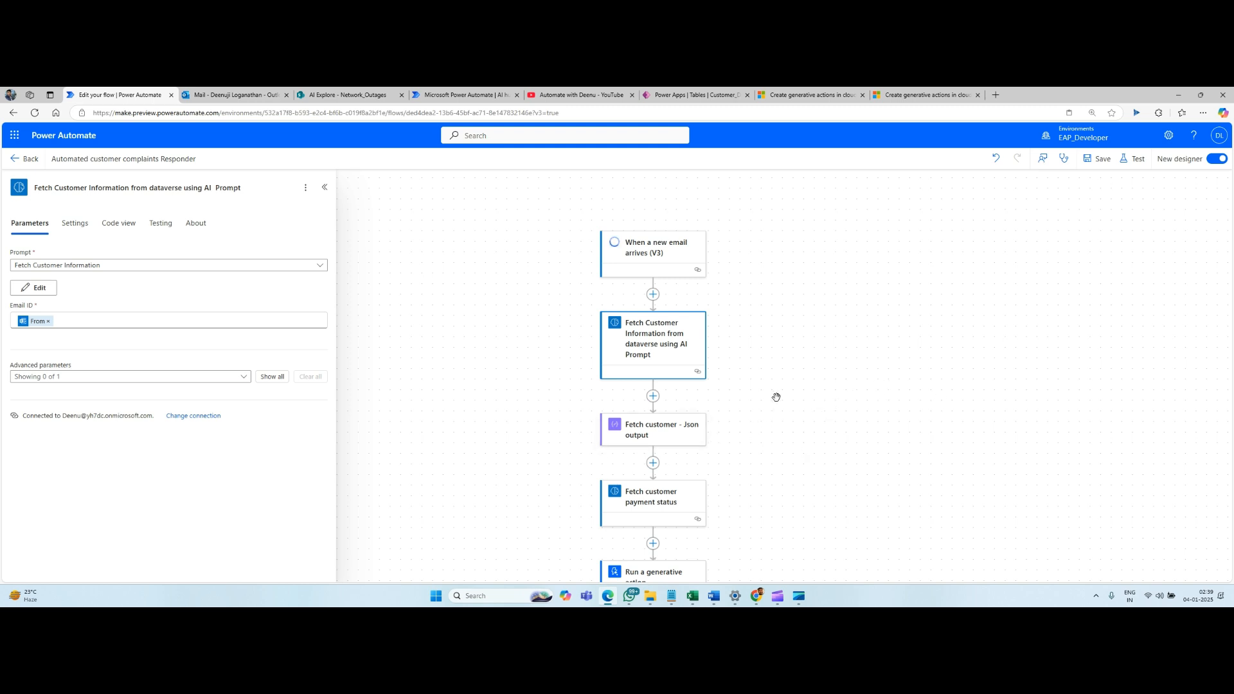
# Open the Fetch Billing History prompt of the Fetch customer payment status action for editing.
pyautogui.moveTo(776, 396); pyautogui.dragTo(782, 271)
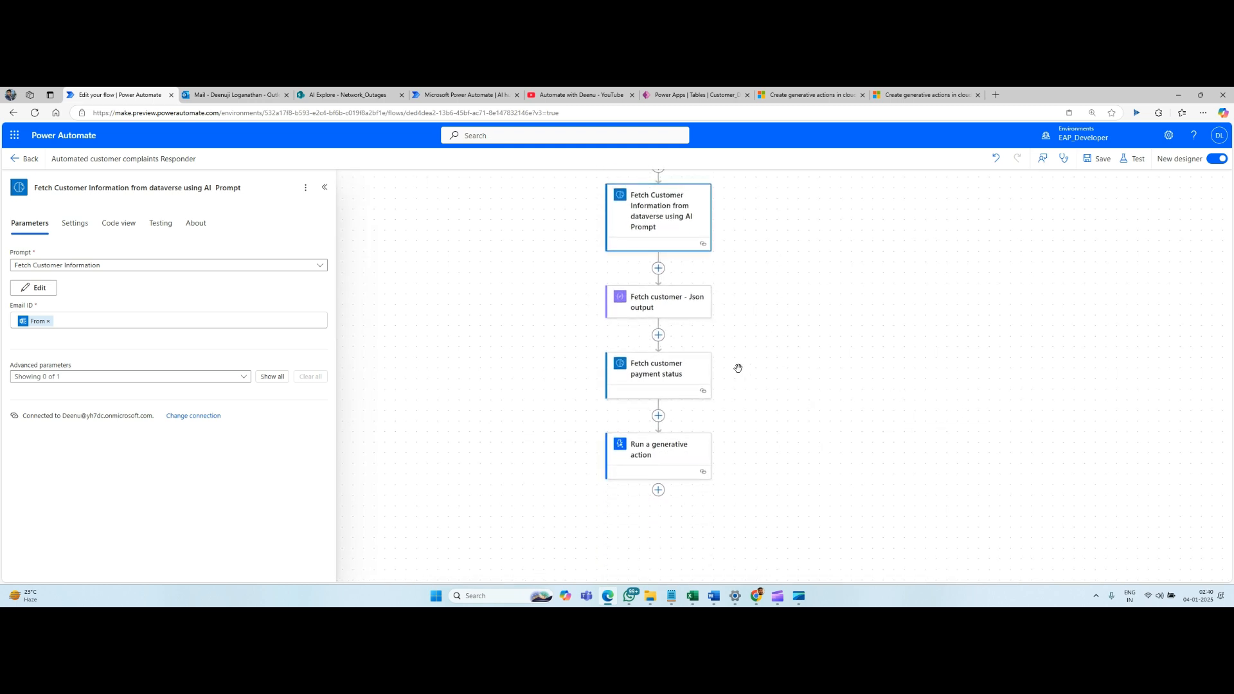
pyautogui.click(645, 373)
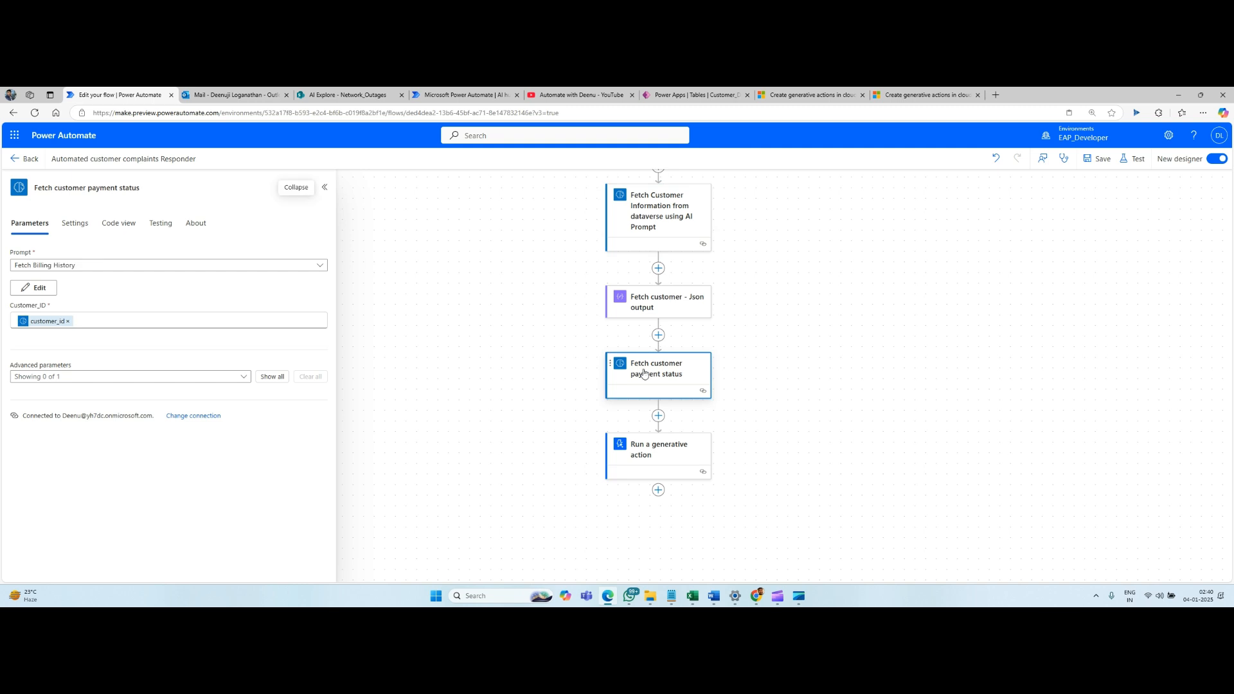
pyautogui.click(32, 288)
# Check the Customer_Invoice table's records in Power Apps, and return to the Fetch Billing History prompt in Power Automate.
pyautogui.click(691, 95)
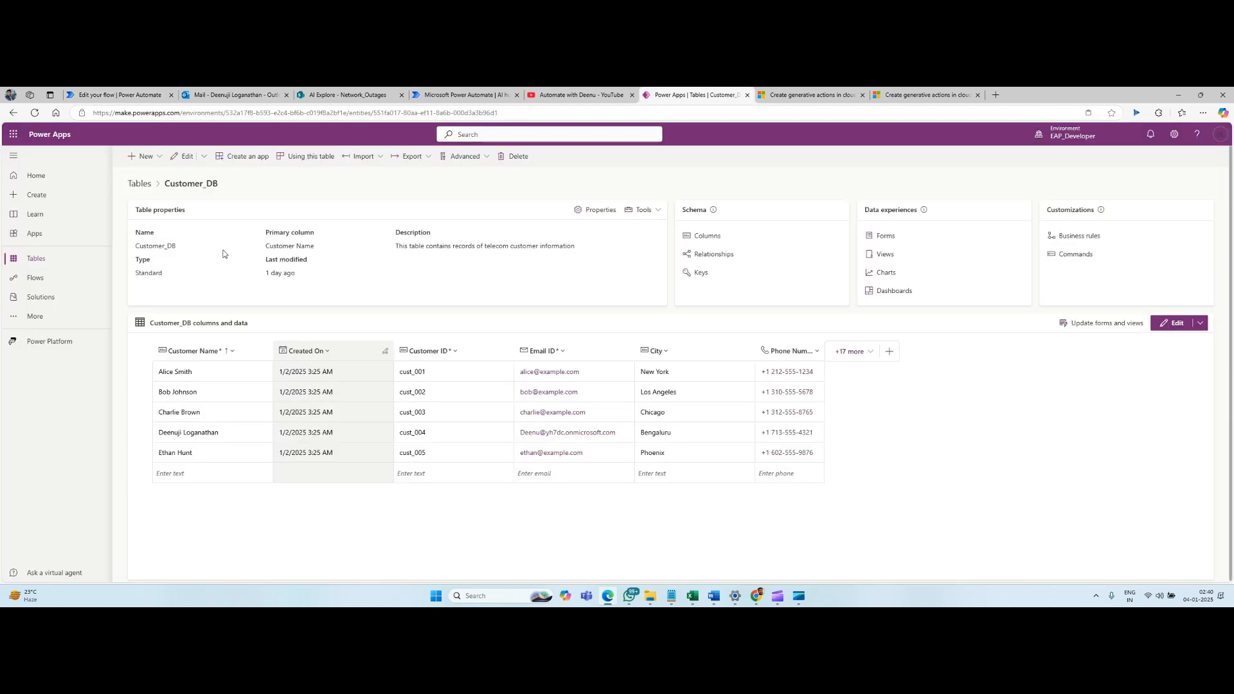
pyautogui.click(139, 184)
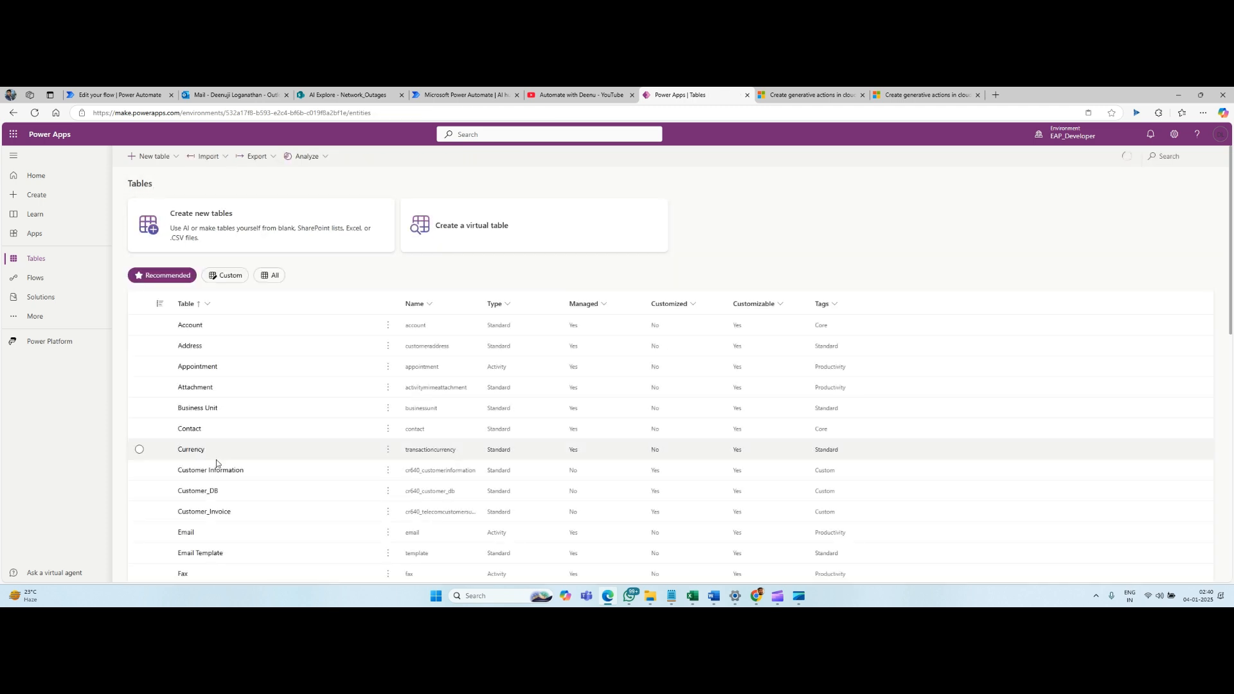
pyautogui.scroll(-2, 217, 461)
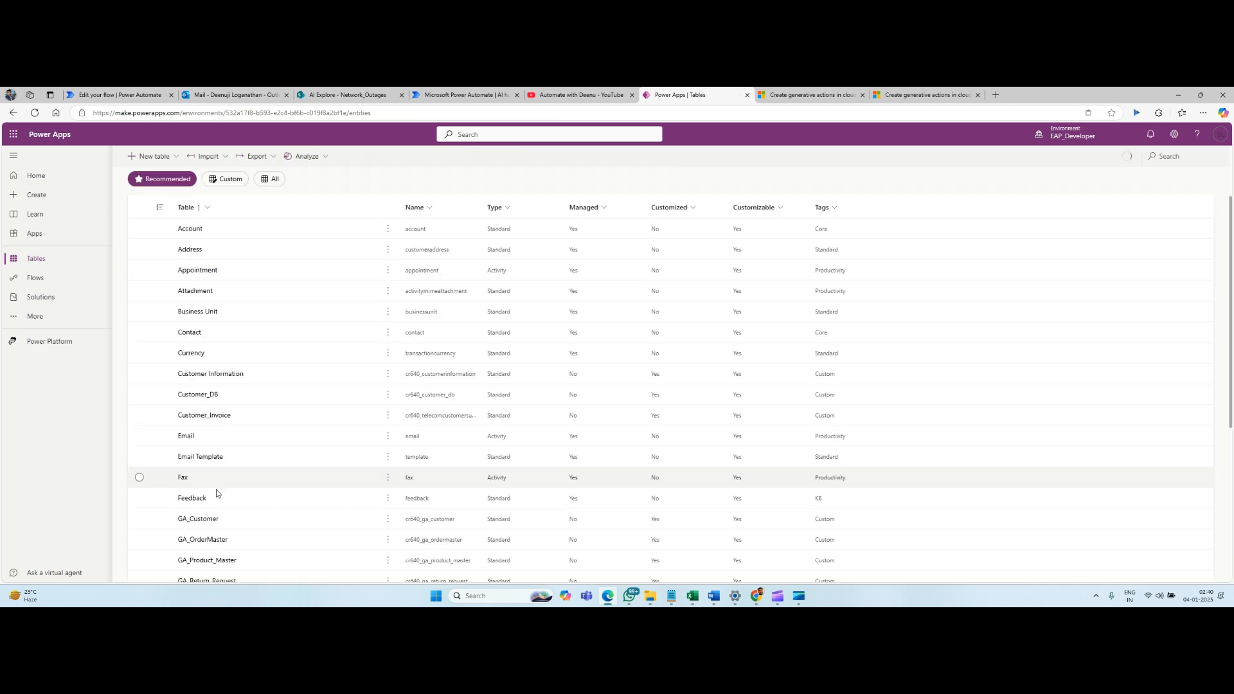
pyautogui.click(211, 422)
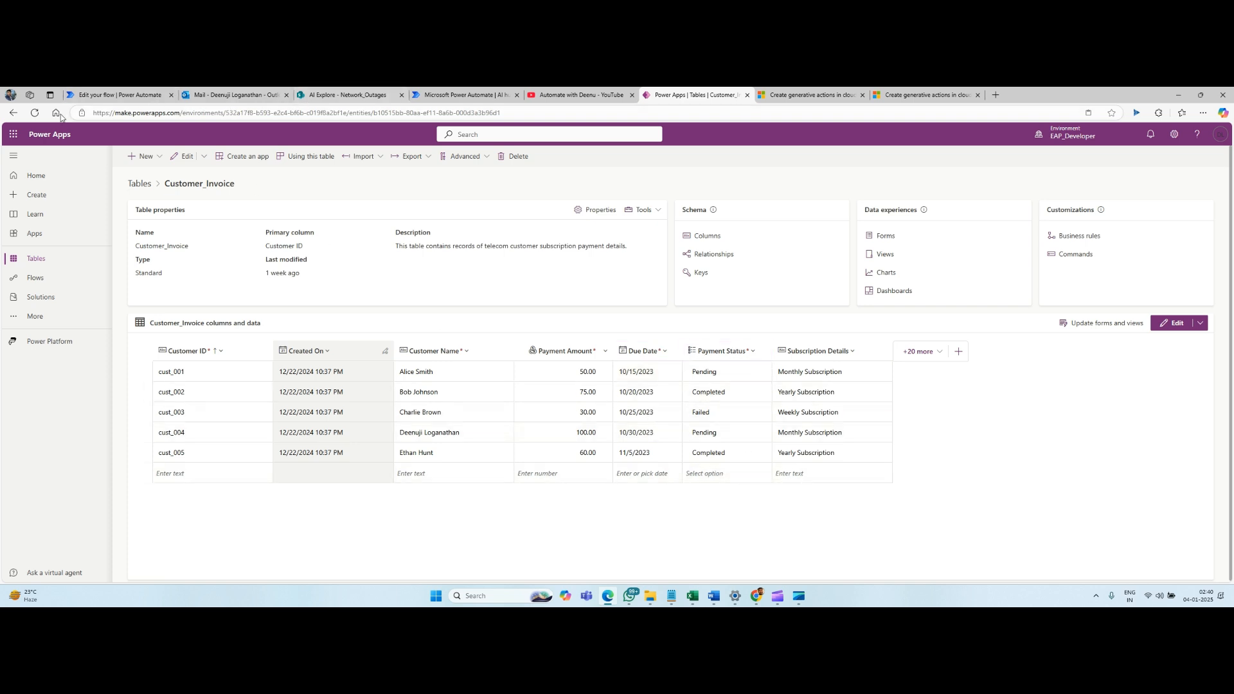
pyautogui.click(103, 96)
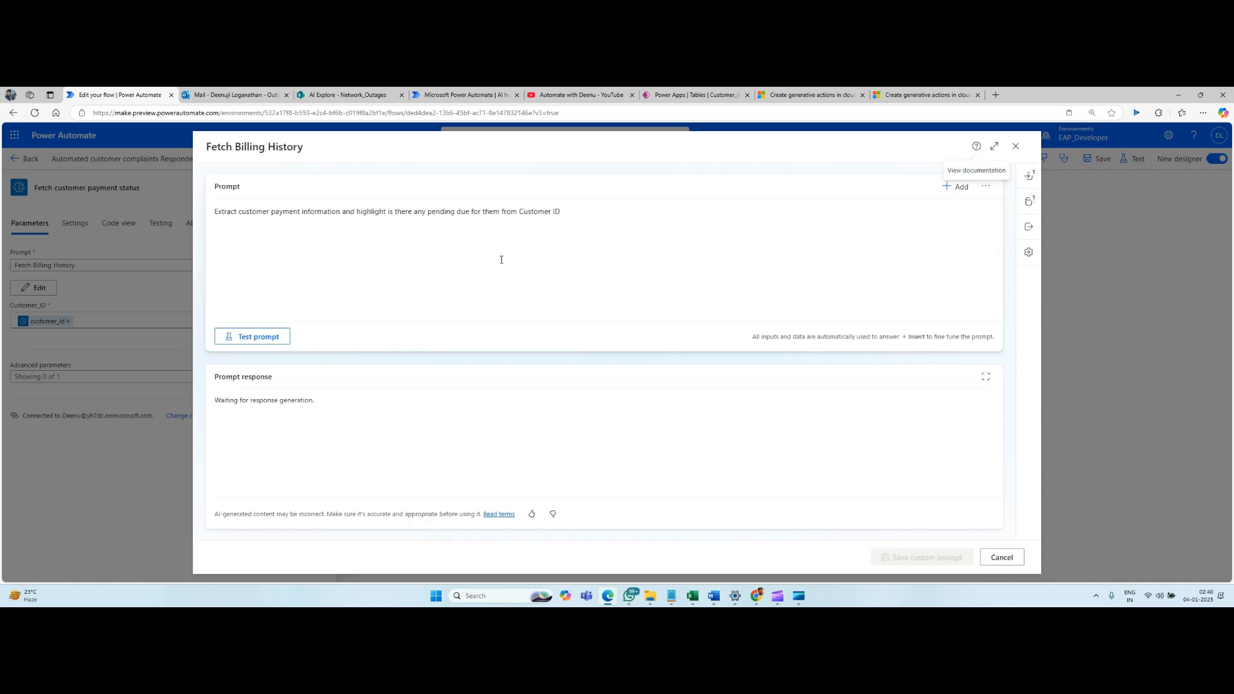
# Inspect the Customer_ID input and Customer_Invoice data source of the Fetch Billing History prompt, test the prompt, and close it without saving.
pyautogui.click(252, 217)
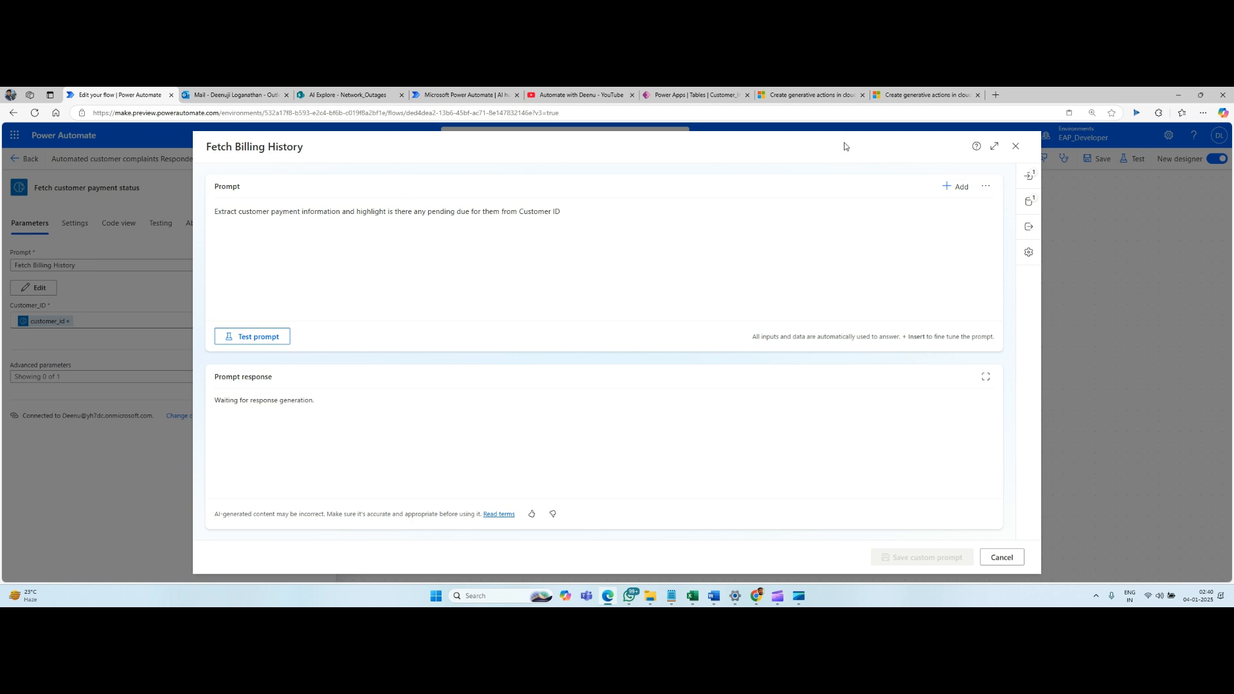
pyautogui.click(1029, 176)
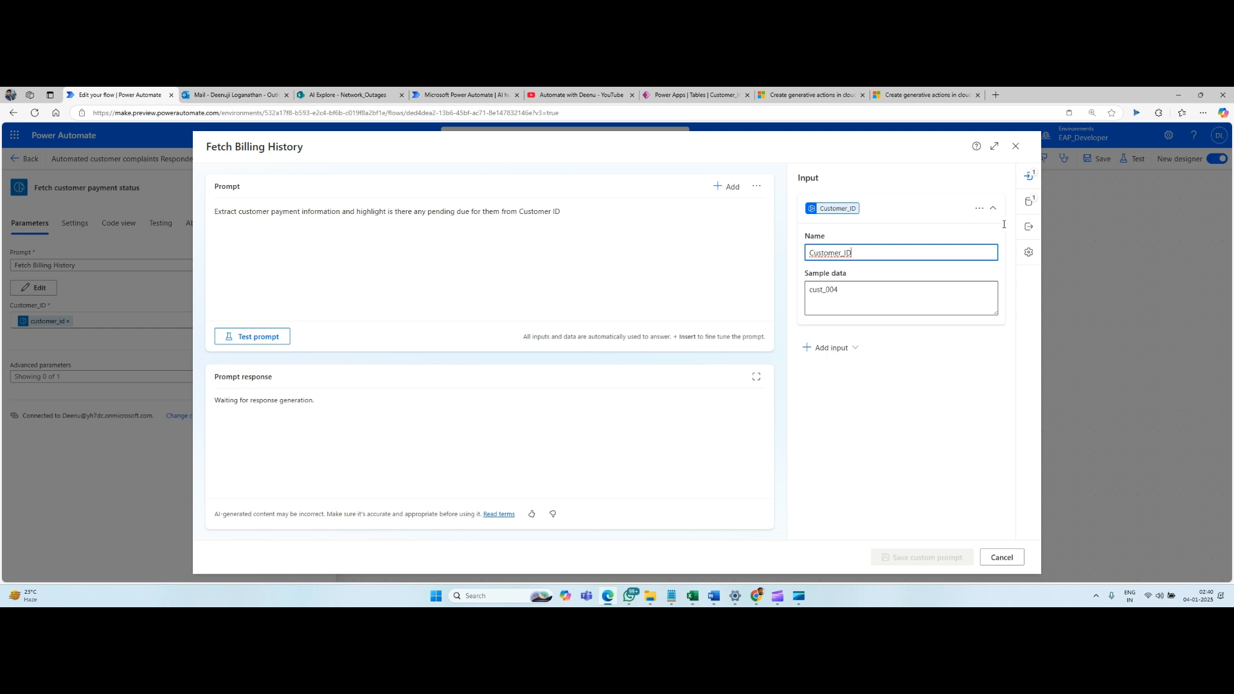
pyautogui.click(1031, 203)
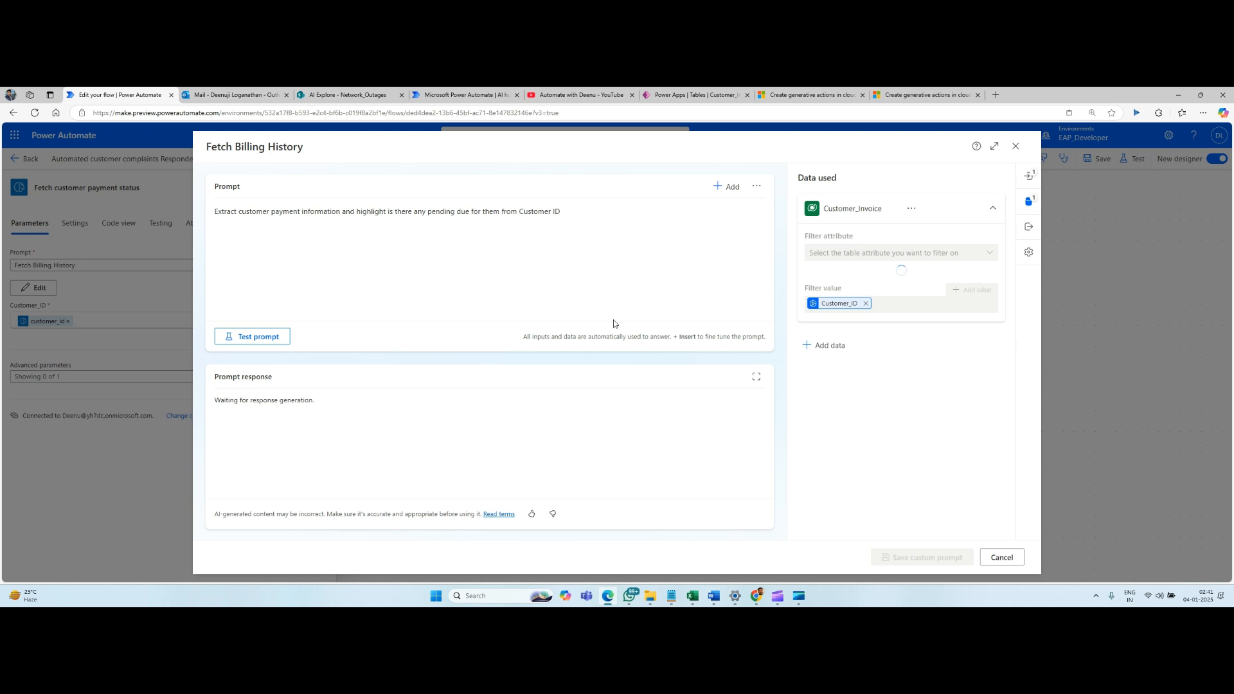
pyautogui.click(262, 339)
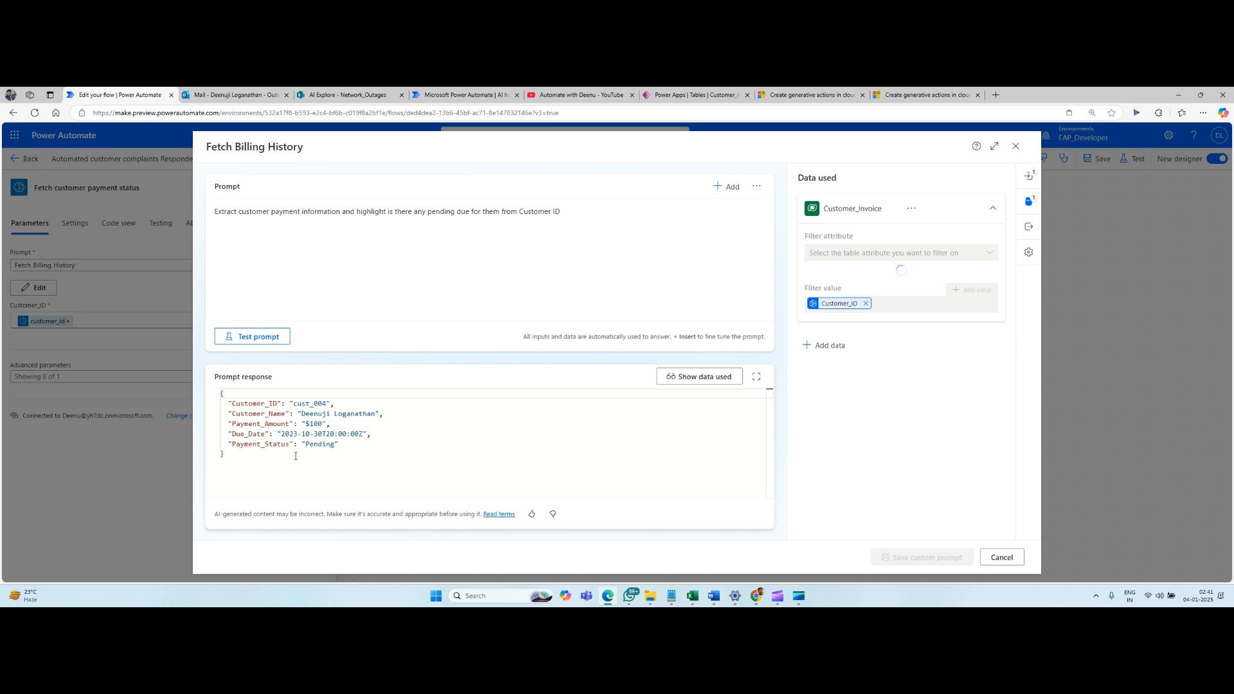
pyautogui.click(1016, 146)
# Open the Customer Complaint Analysis Workflow of the Run a generative action step for editing.
pyautogui.scroll(-1, 538, 278)
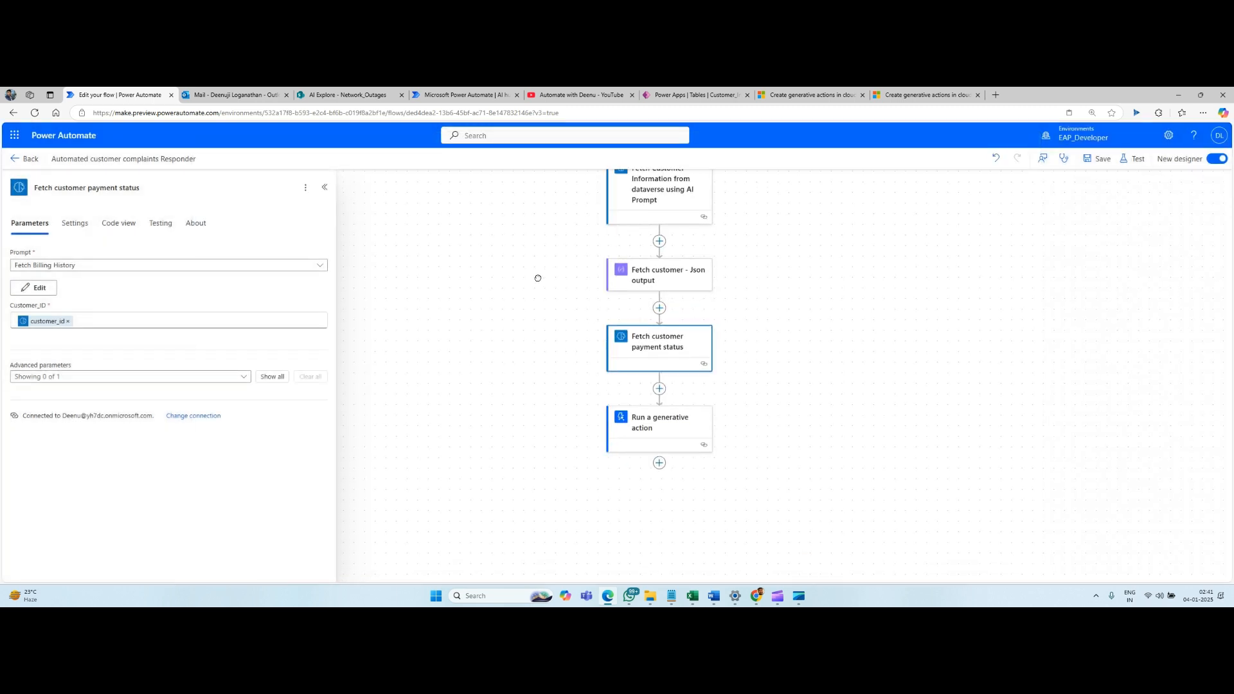
pyautogui.scroll(-3, 538, 278)
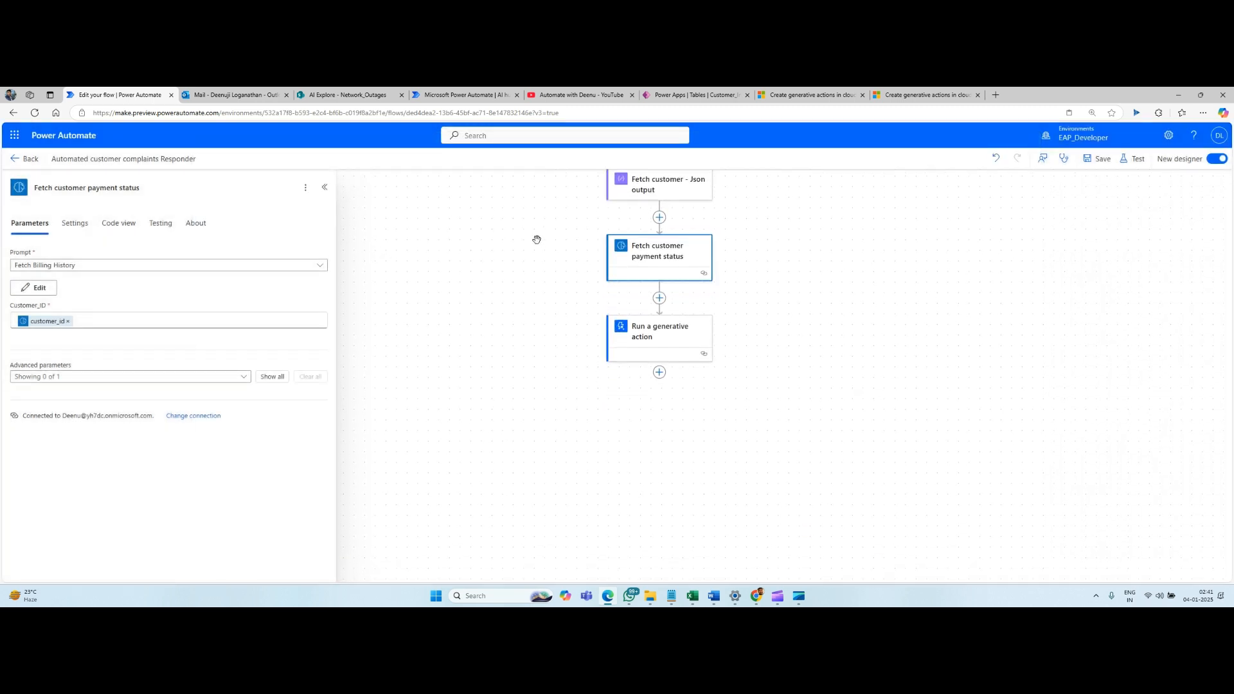
pyautogui.click(660, 299)
pyautogui.click(763, 358)
pyautogui.click(674, 336)
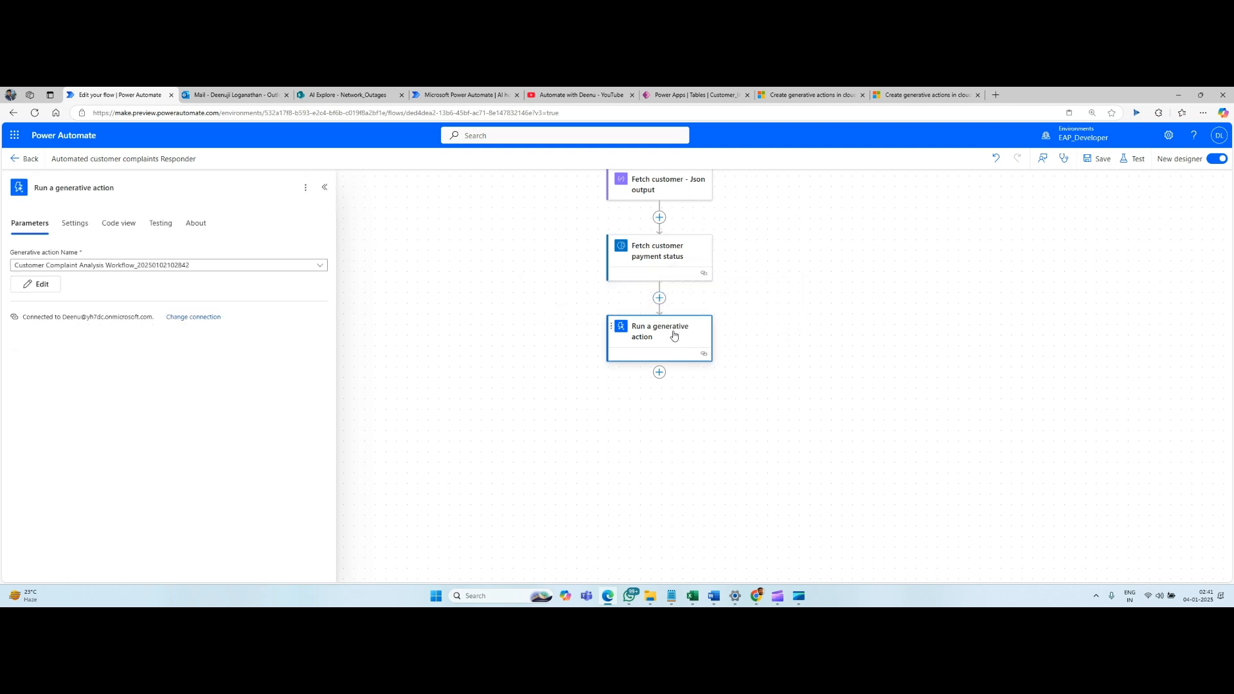
pyautogui.click(37, 289)
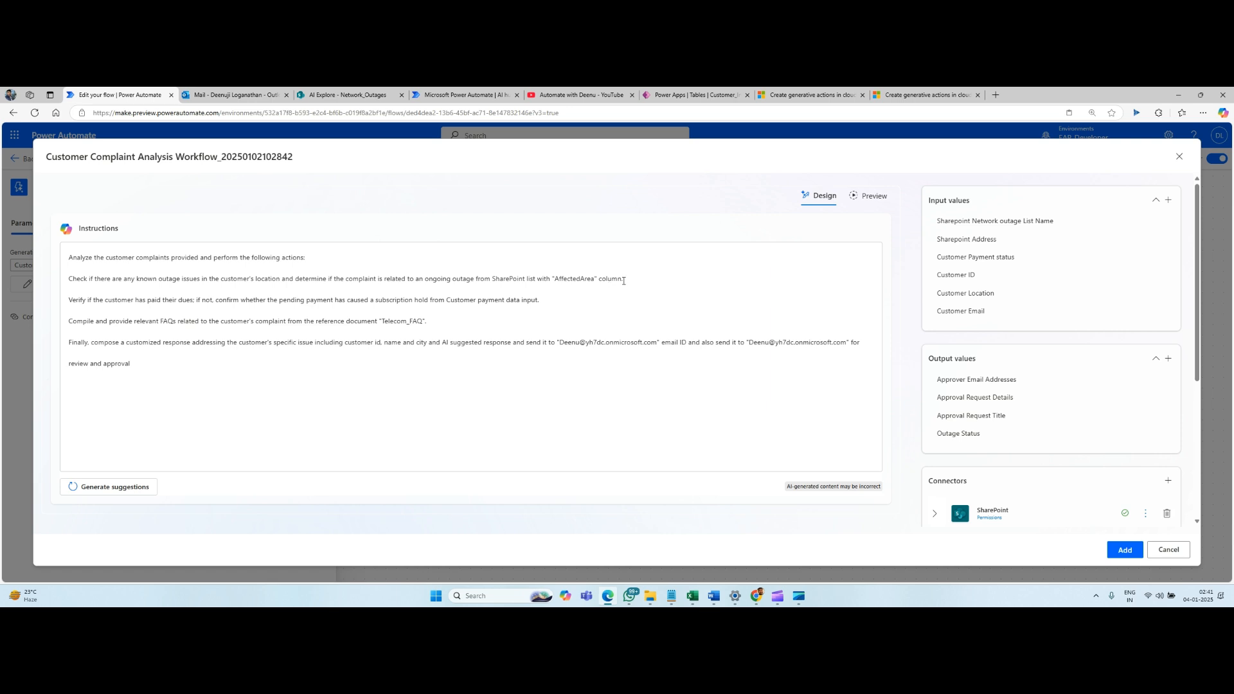
# Check the Network_Outages list in SharePoint, and return to the generative action editor in Power Automate.
pyautogui.click(355, 97)
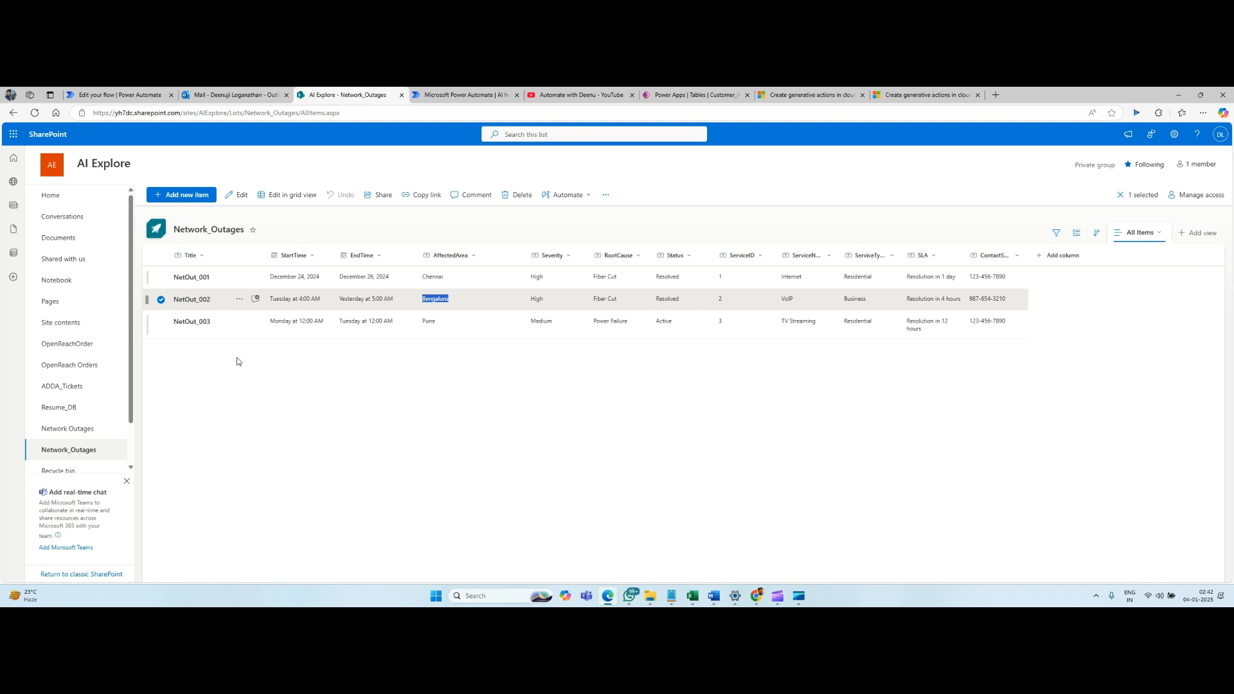
pyautogui.click(400, 450)
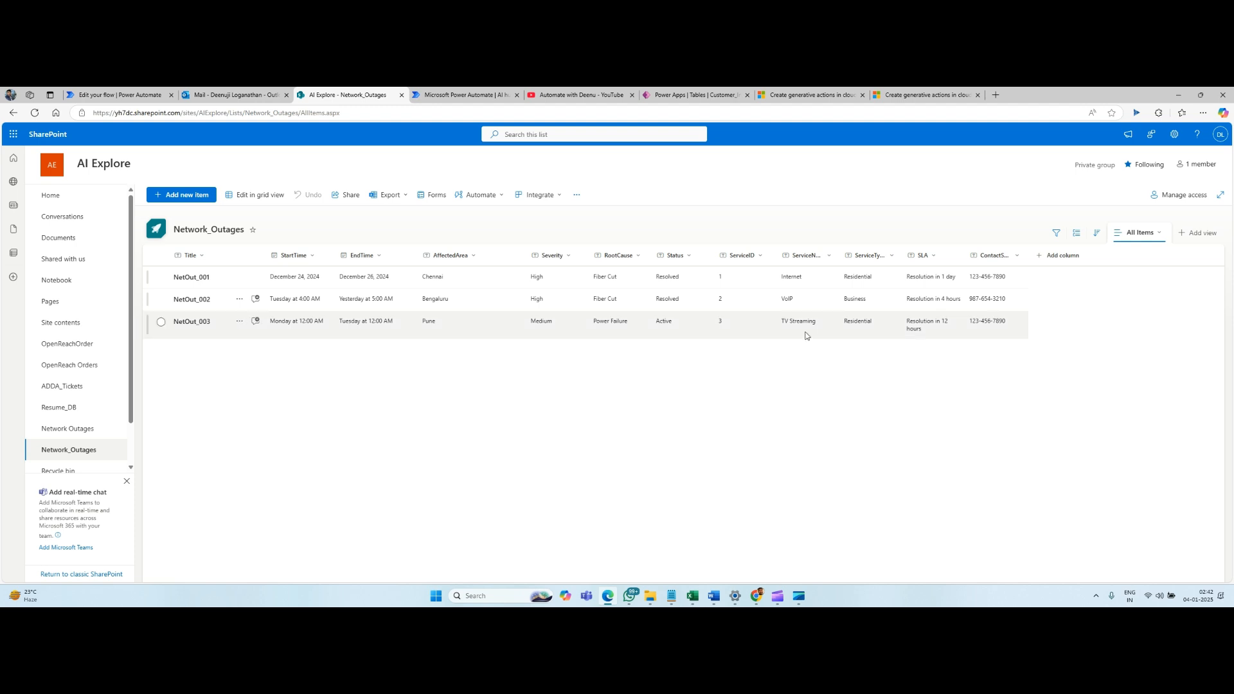
pyautogui.click(133, 97)
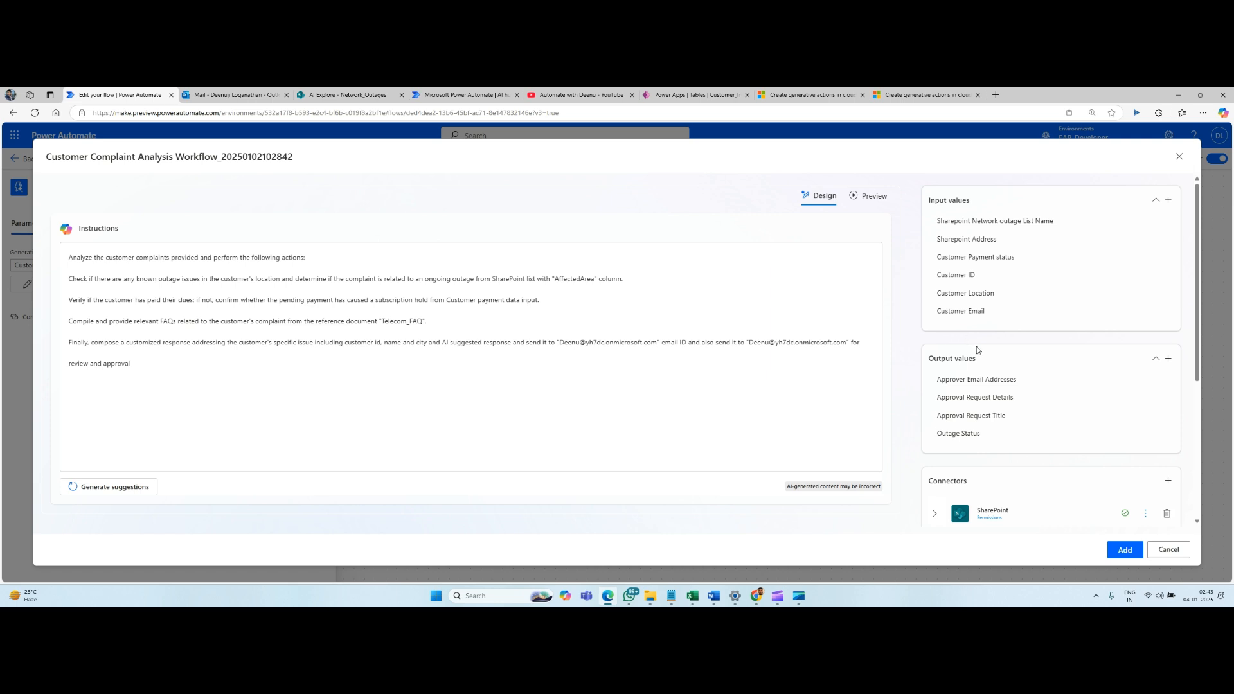
# Review the input values, output values, connectors and references of the generative action.
pyautogui.scroll(-3, 977, 345)
pyautogui.scroll(1, 977, 346)
pyautogui.scroll(1, 977, 346)
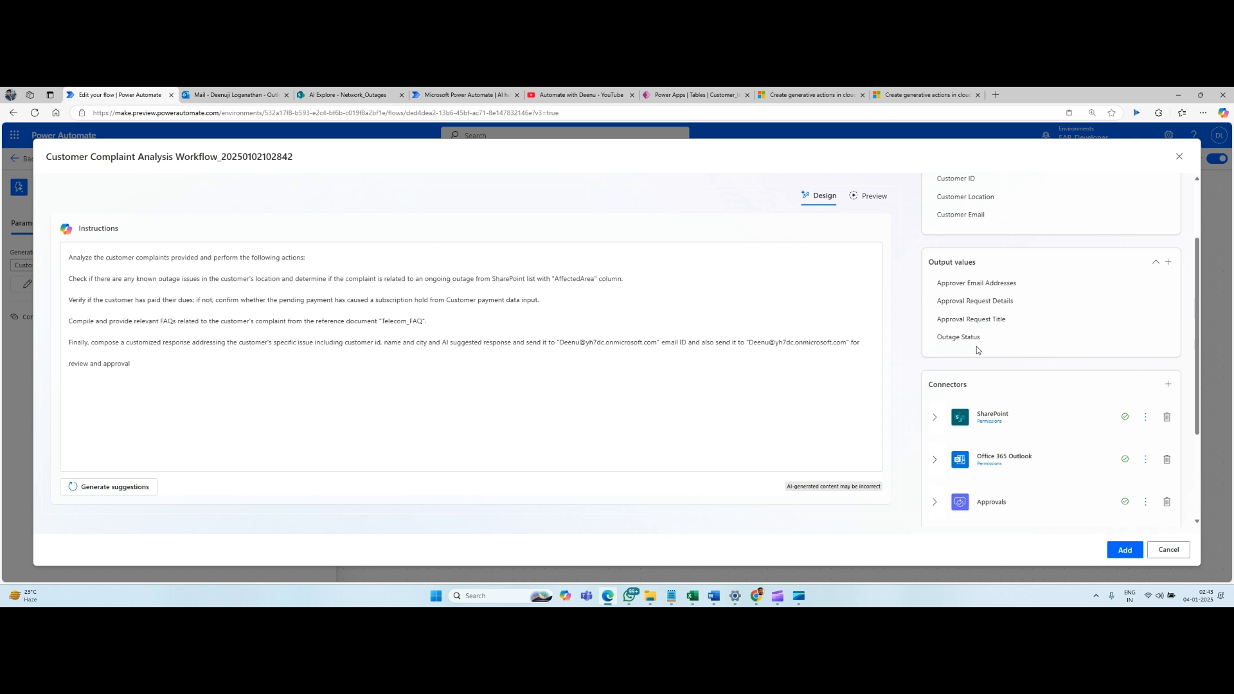
pyautogui.scroll(-2, 978, 346)
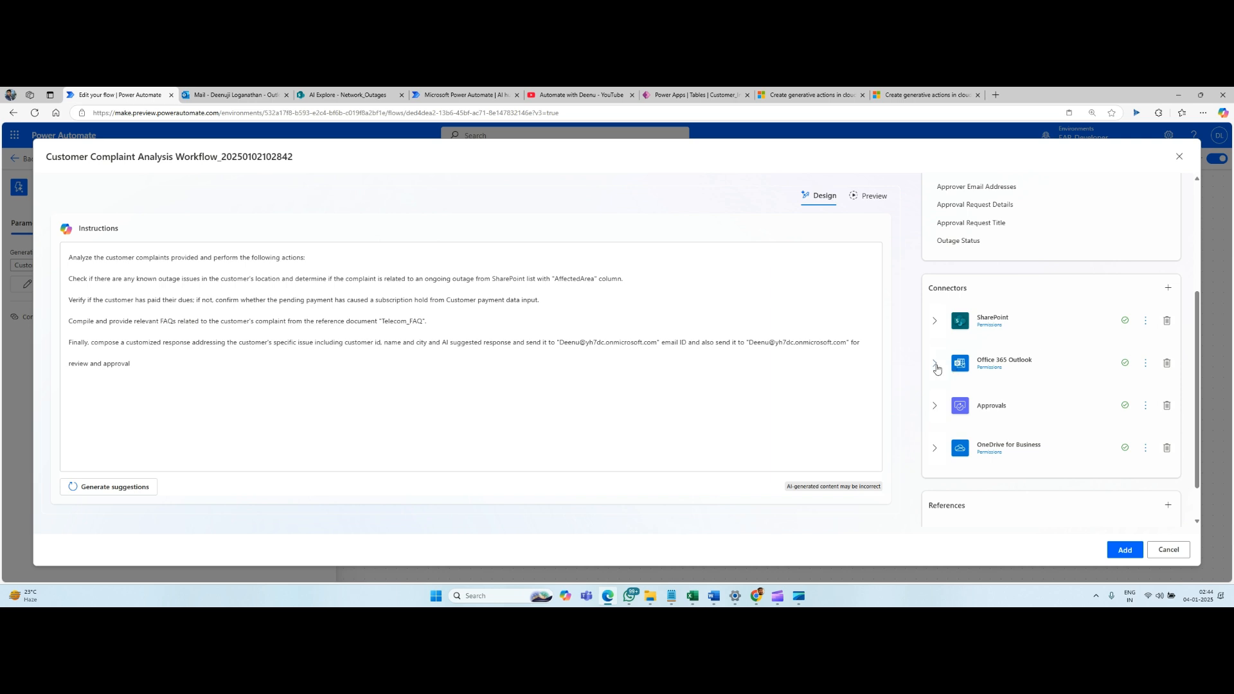
pyautogui.scroll(-1, 937, 368)
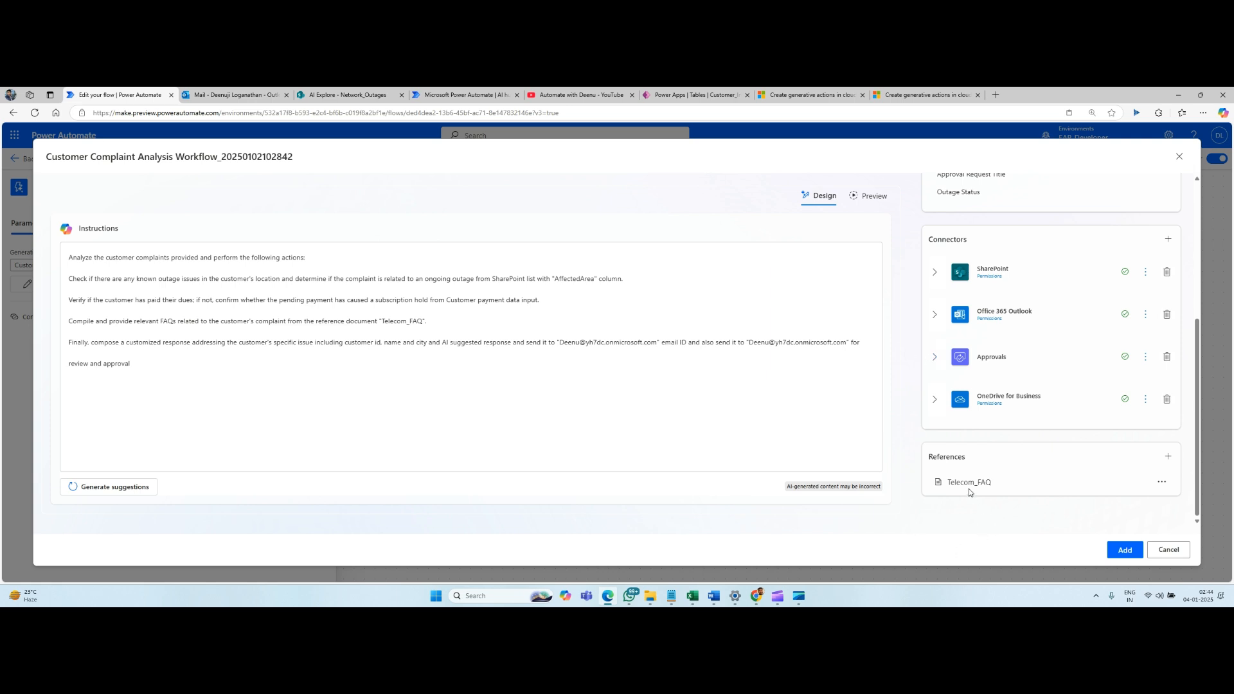
# Look through the Telecom_FAQ document in Word, and return to Power Automate to review the generative action's instructions.
pyautogui.click(714, 596)
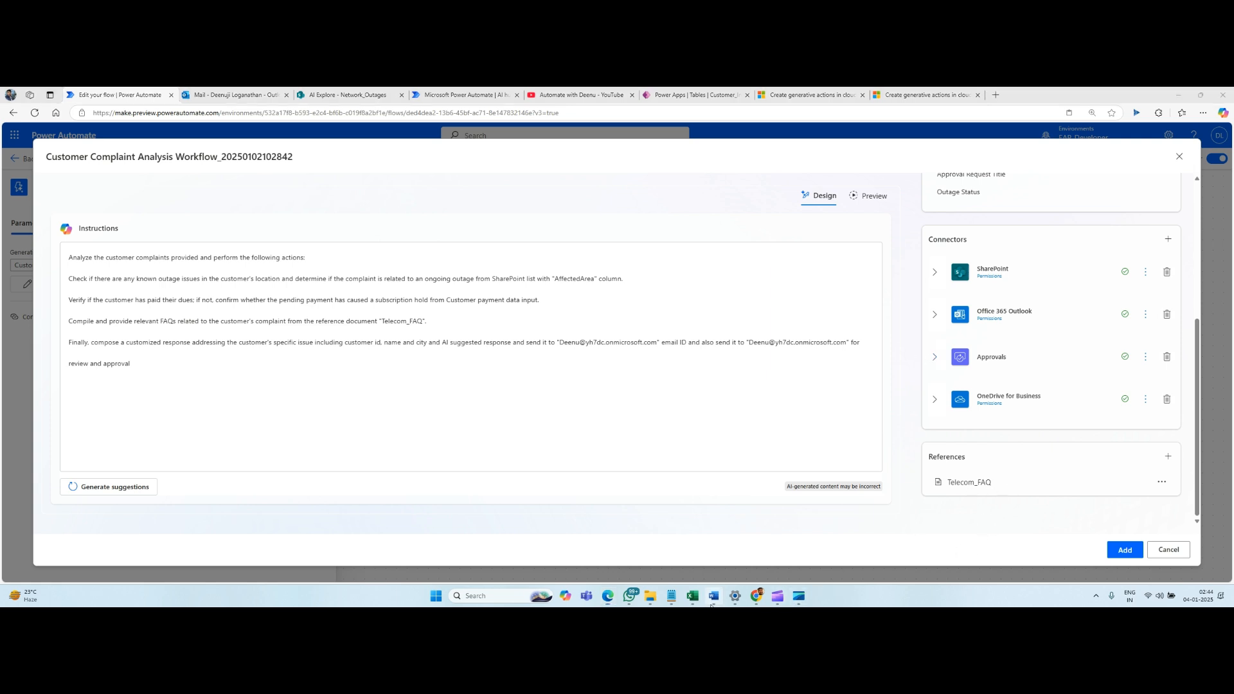
pyautogui.scroll(-6, 593, 332)
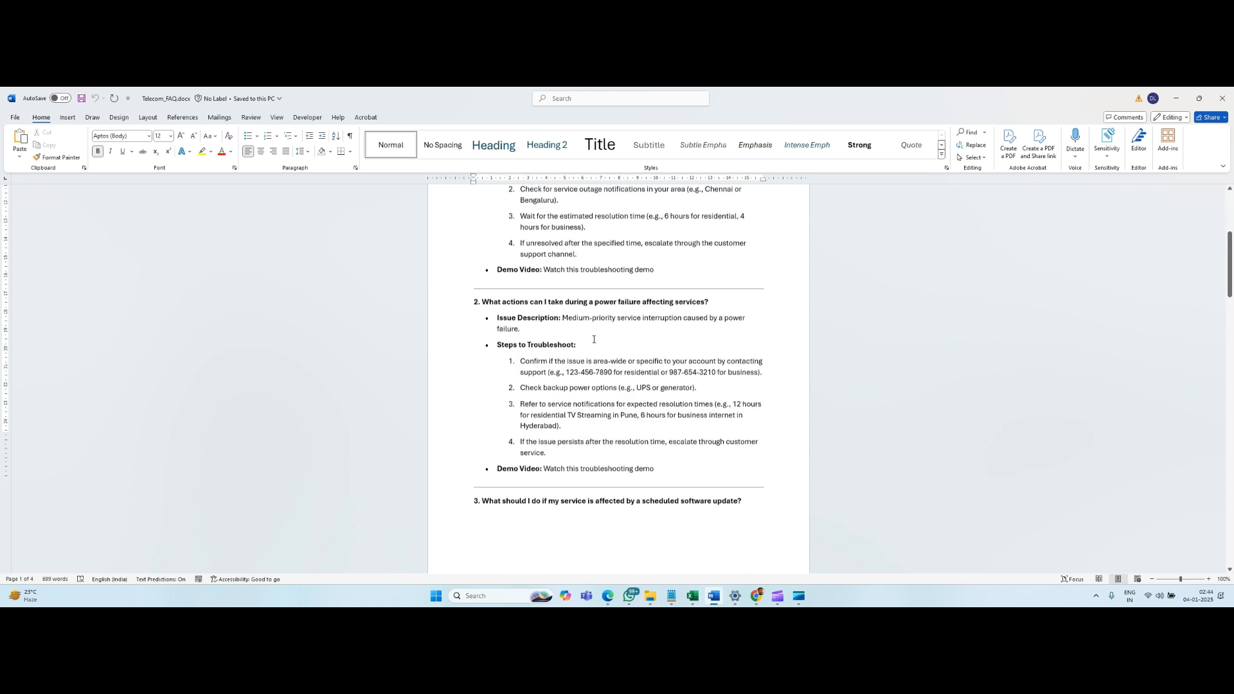
pyautogui.hotkey('alt', 'Tab')
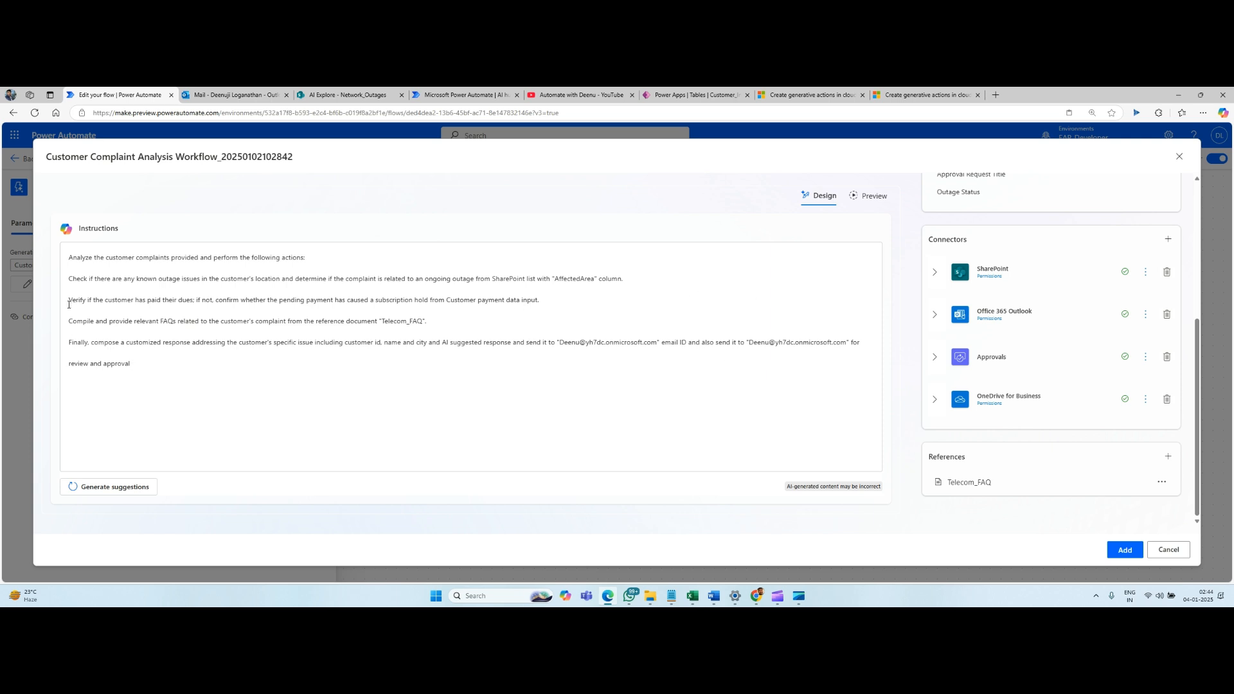
pyautogui.moveTo(130, 364); pyautogui.dragTo(62, 263)
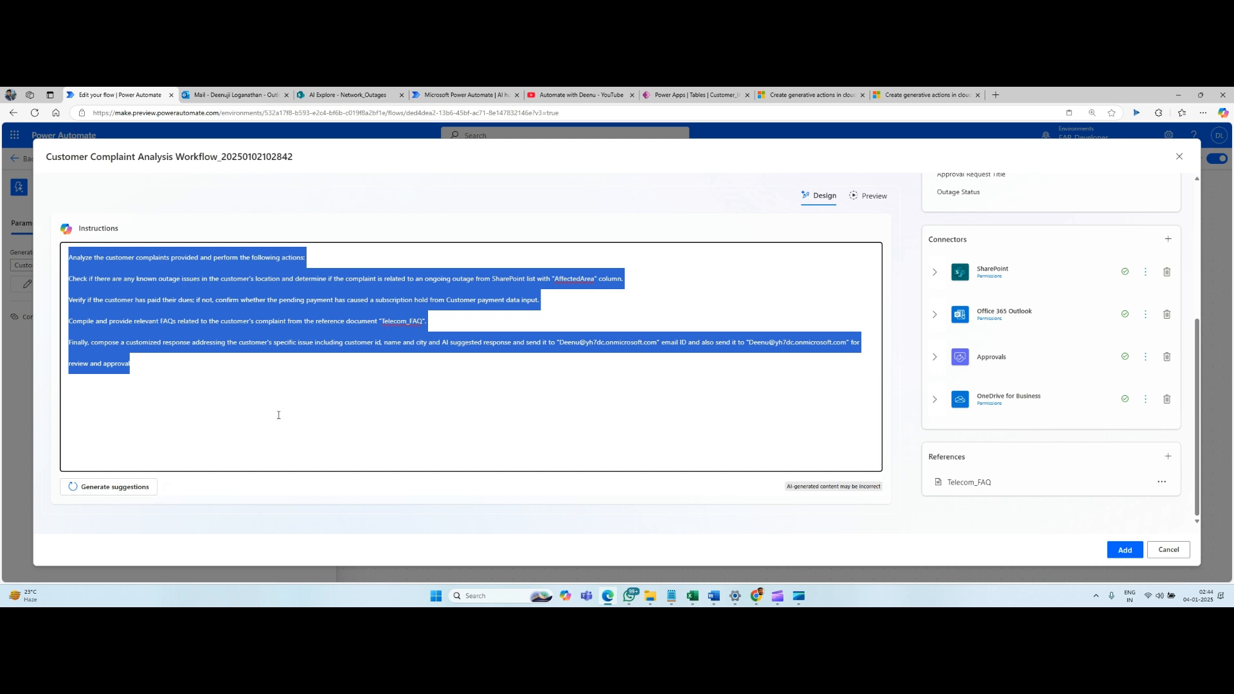
pyautogui.click(239, 383)
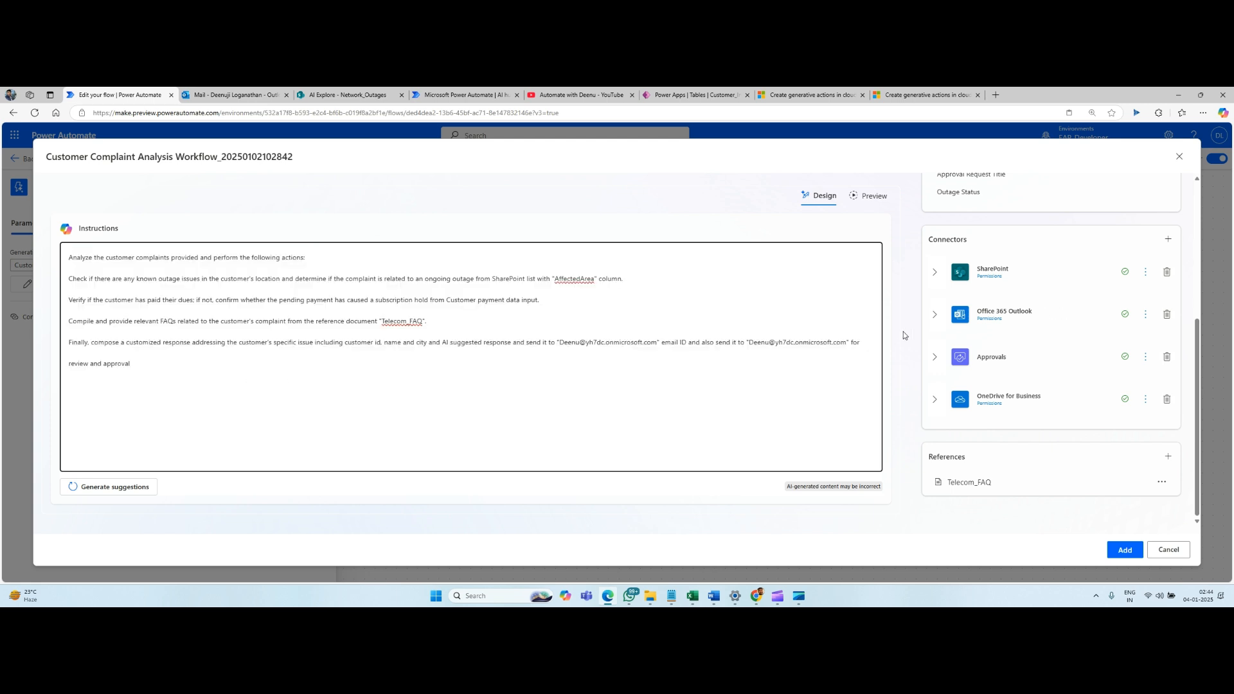
# Try adding an input value named Customer Email1 to the generative action, and delete the trial entries.
pyautogui.scroll(4, 973, 300)
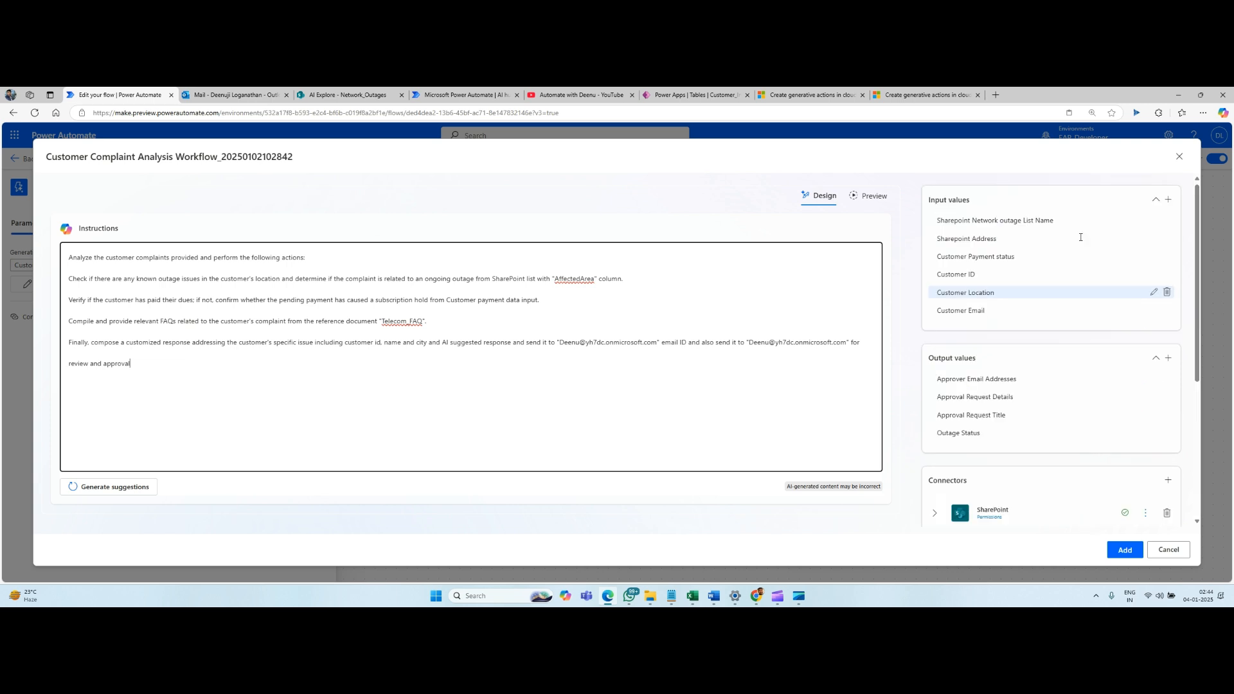
pyautogui.click(1168, 200)
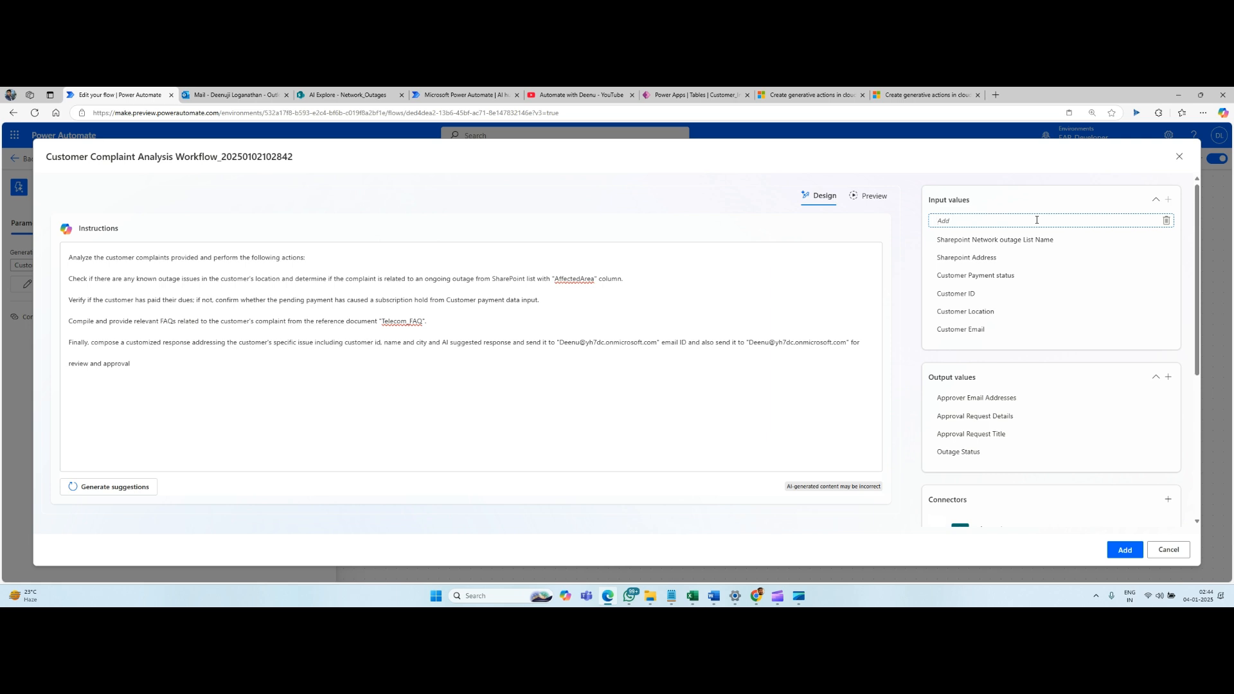
pyautogui.write('Customer Email')
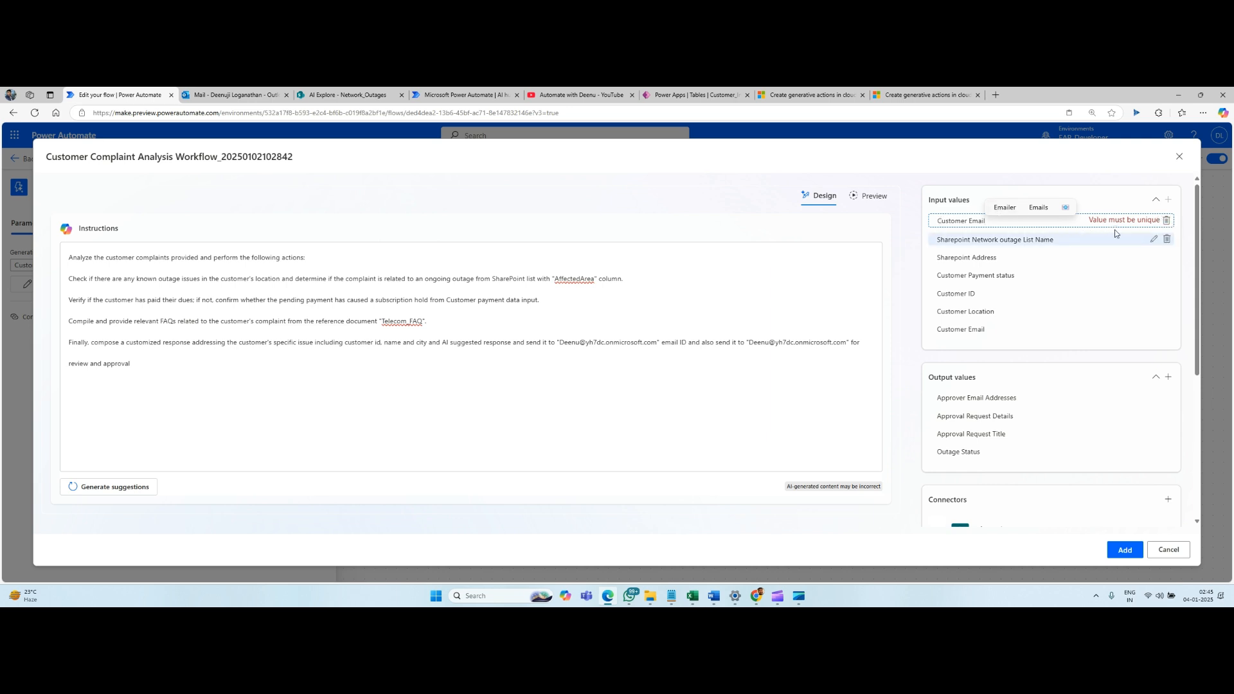
pyautogui.write('1')
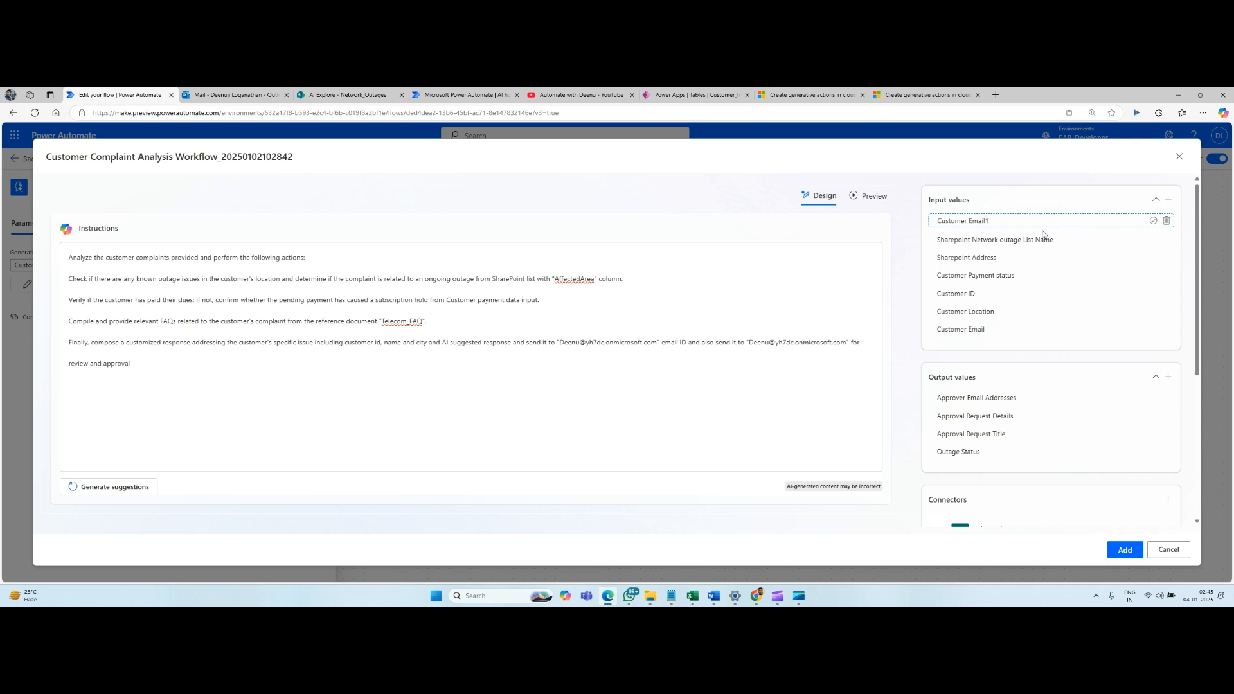
pyautogui.click(1167, 222)
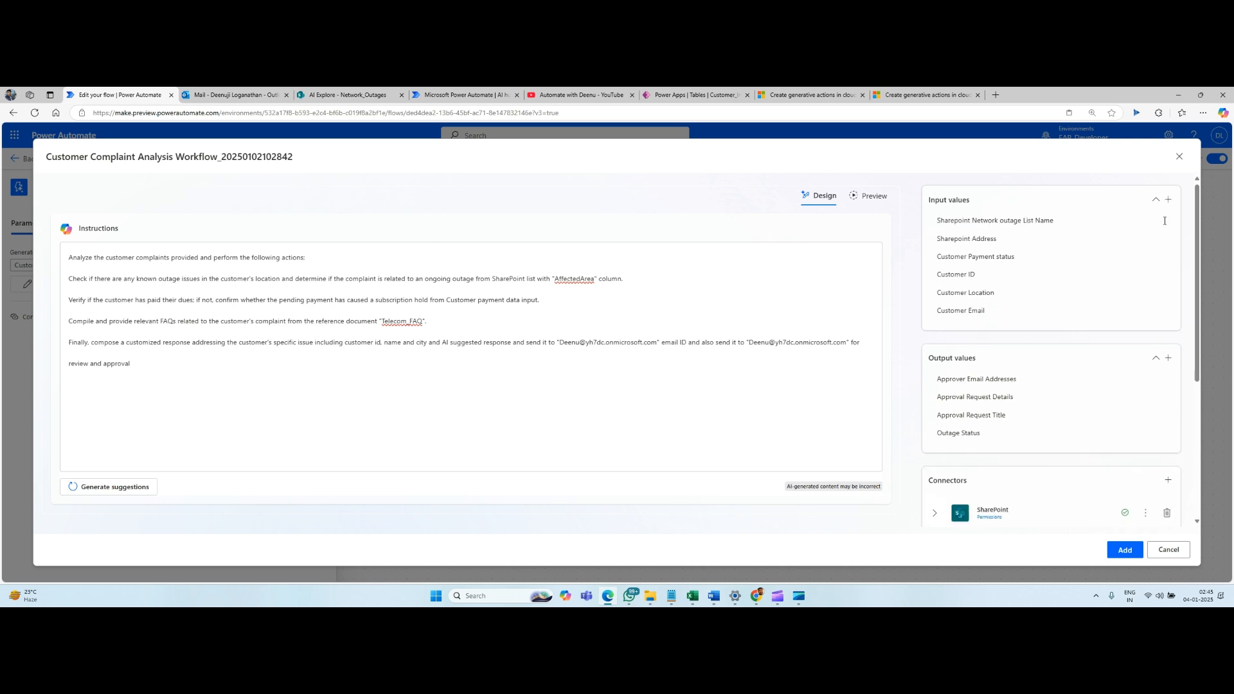
pyautogui.click(1168, 199)
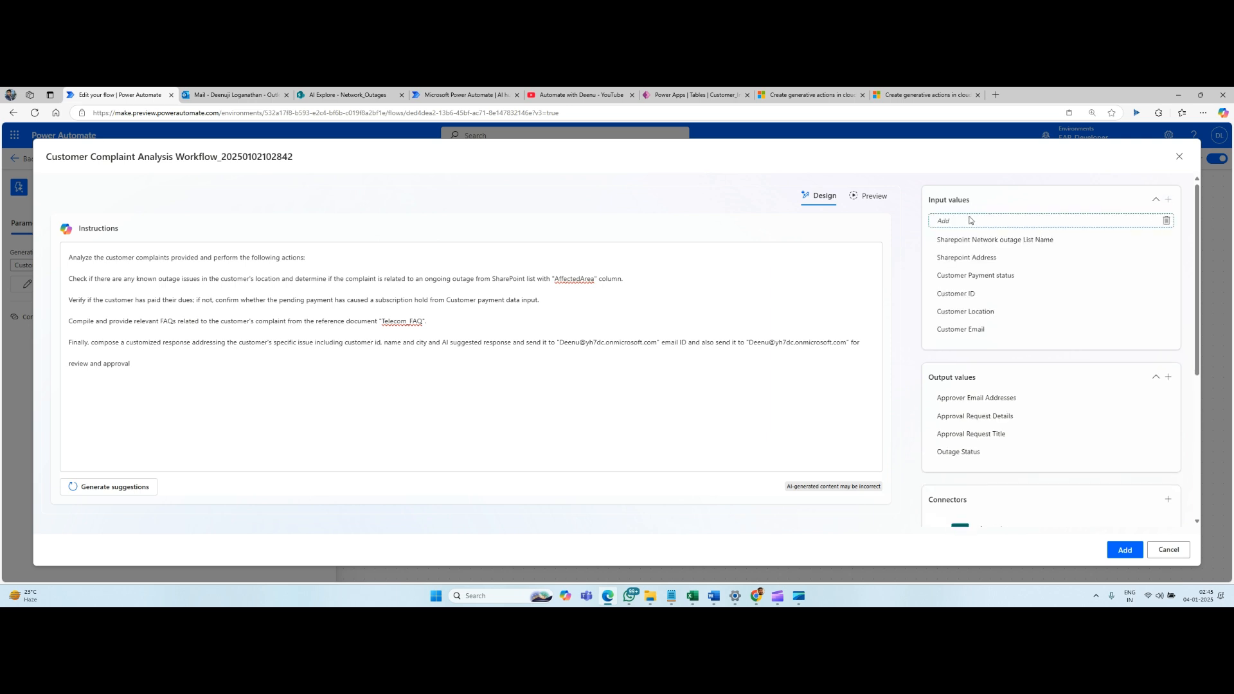
pyautogui.click(1167, 220)
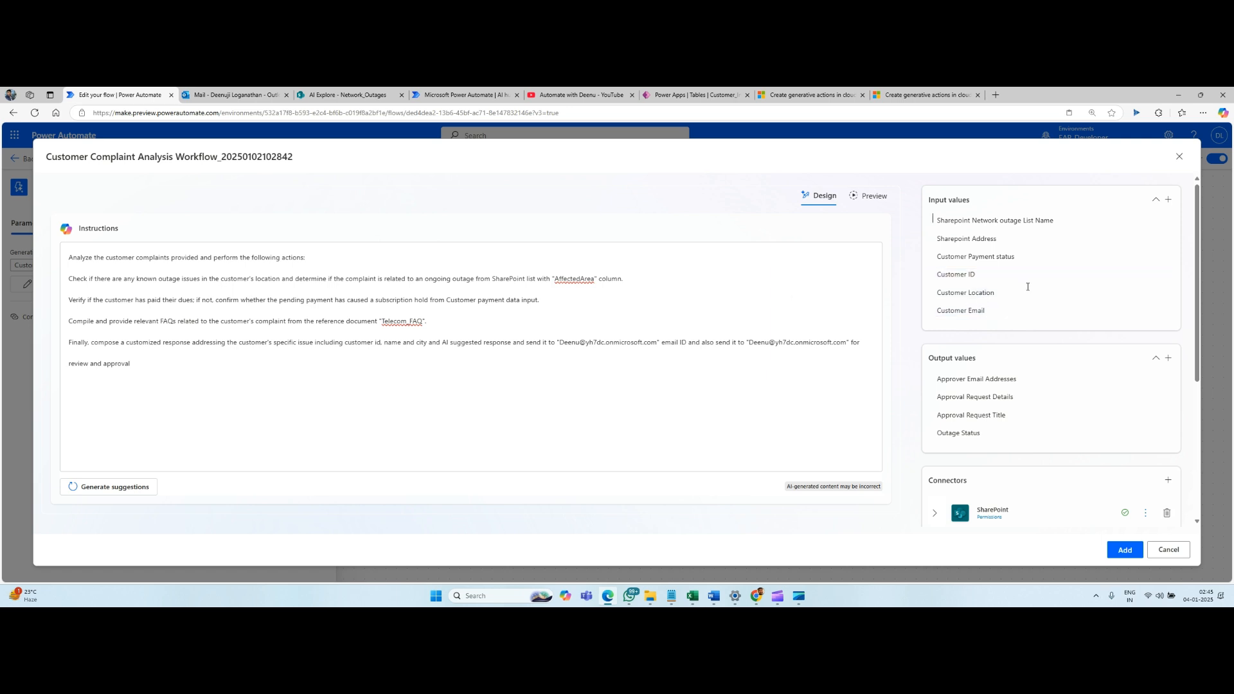
# Review the generative action's output values, and expand the SharePoint connector to inspect its actions.
pyautogui.scroll(-3, 1032, 309)
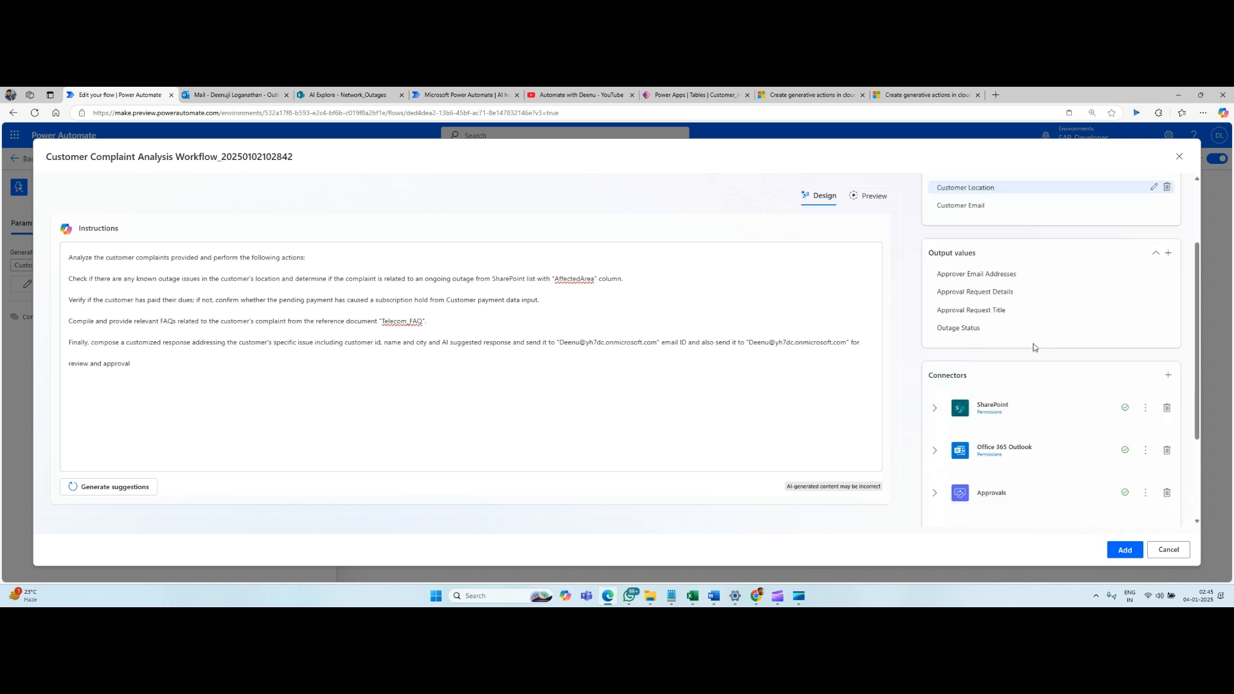
pyautogui.scroll(1, 983, 275)
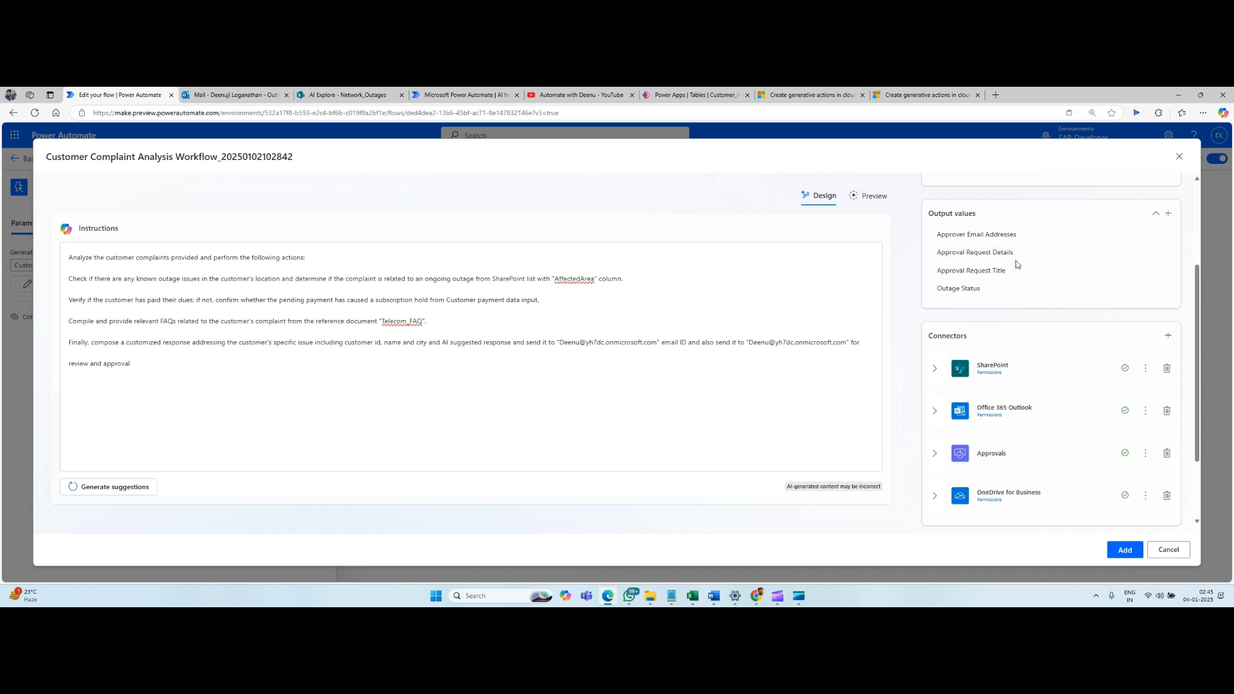
pyautogui.scroll(-2, 1015, 263)
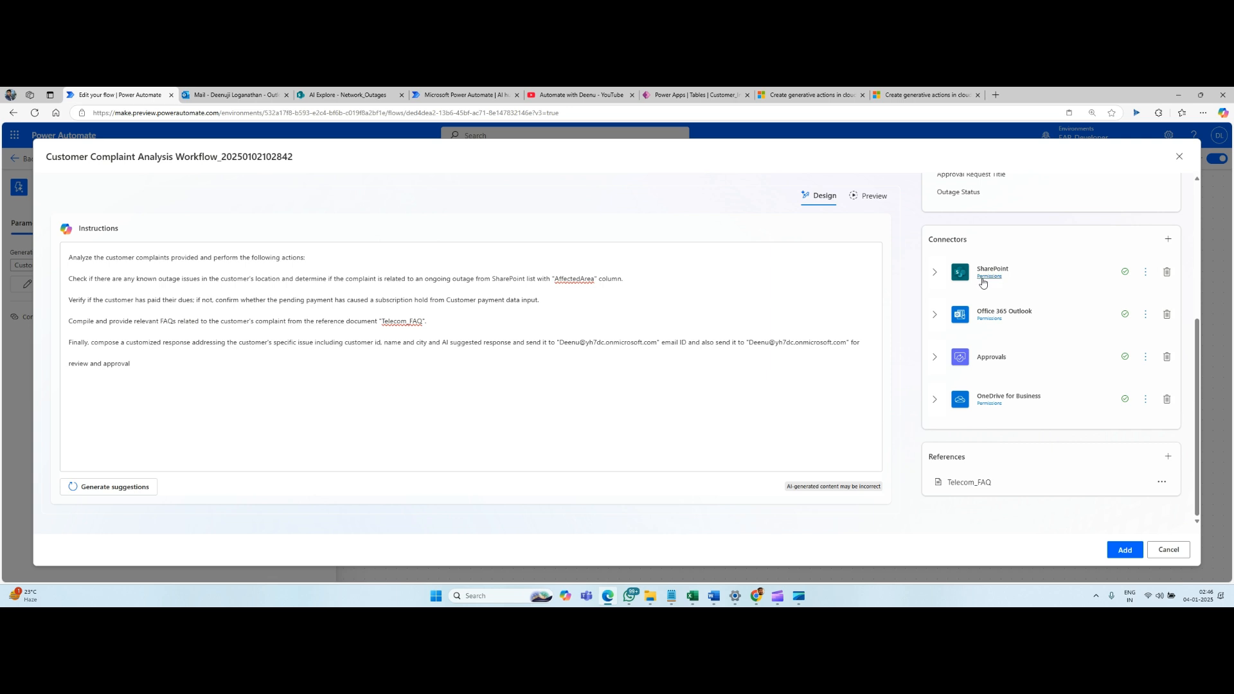
pyautogui.click(938, 275)
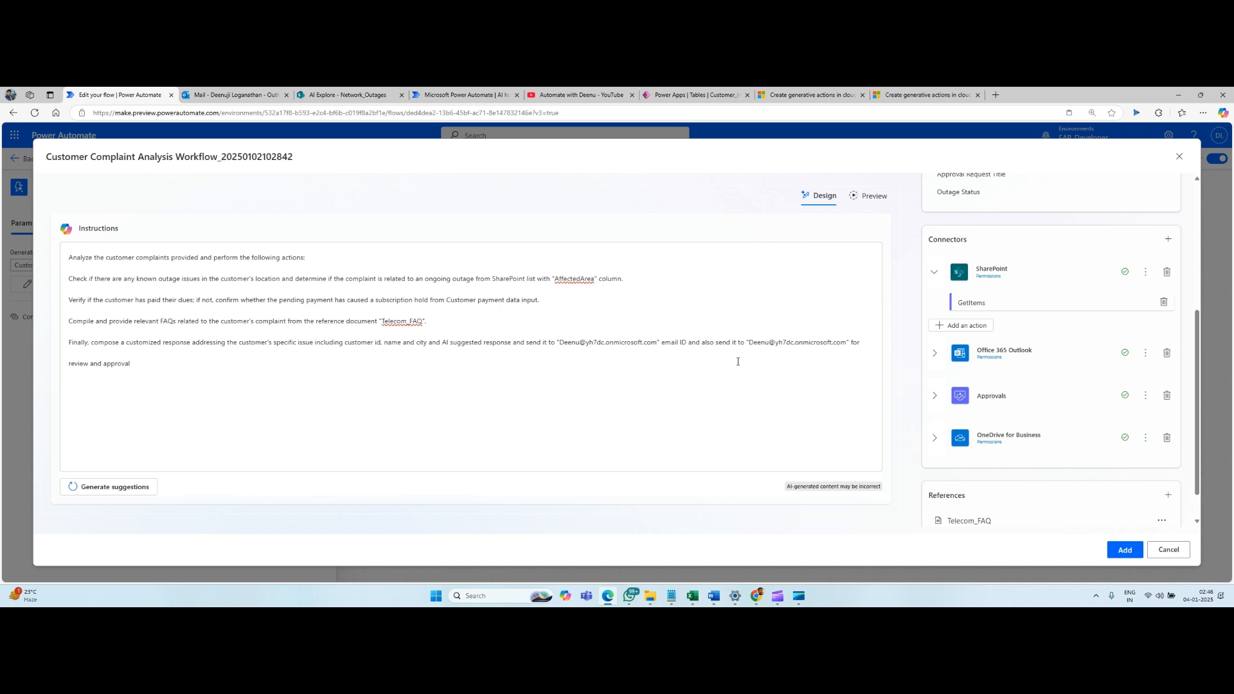
# Expand the Office 365 Outlook and Approvals connectors of the generative action and inspect their actions.
pyautogui.click(936, 356)
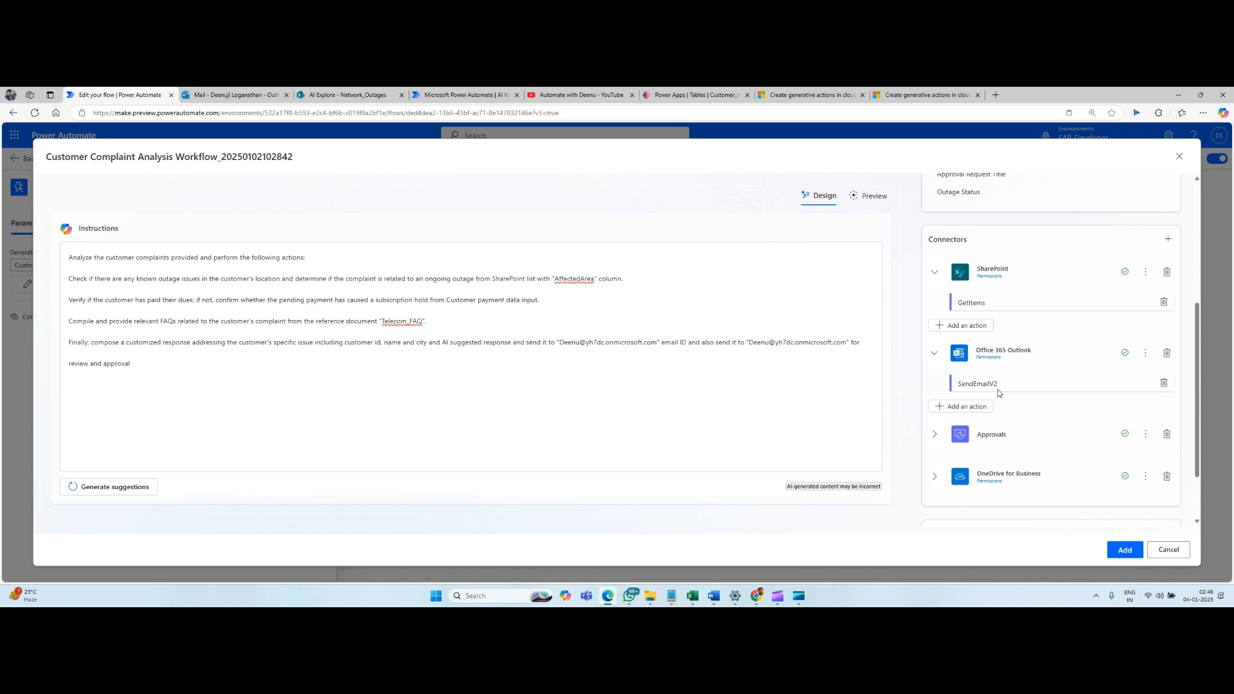
pyautogui.scroll(-1, 949, 405)
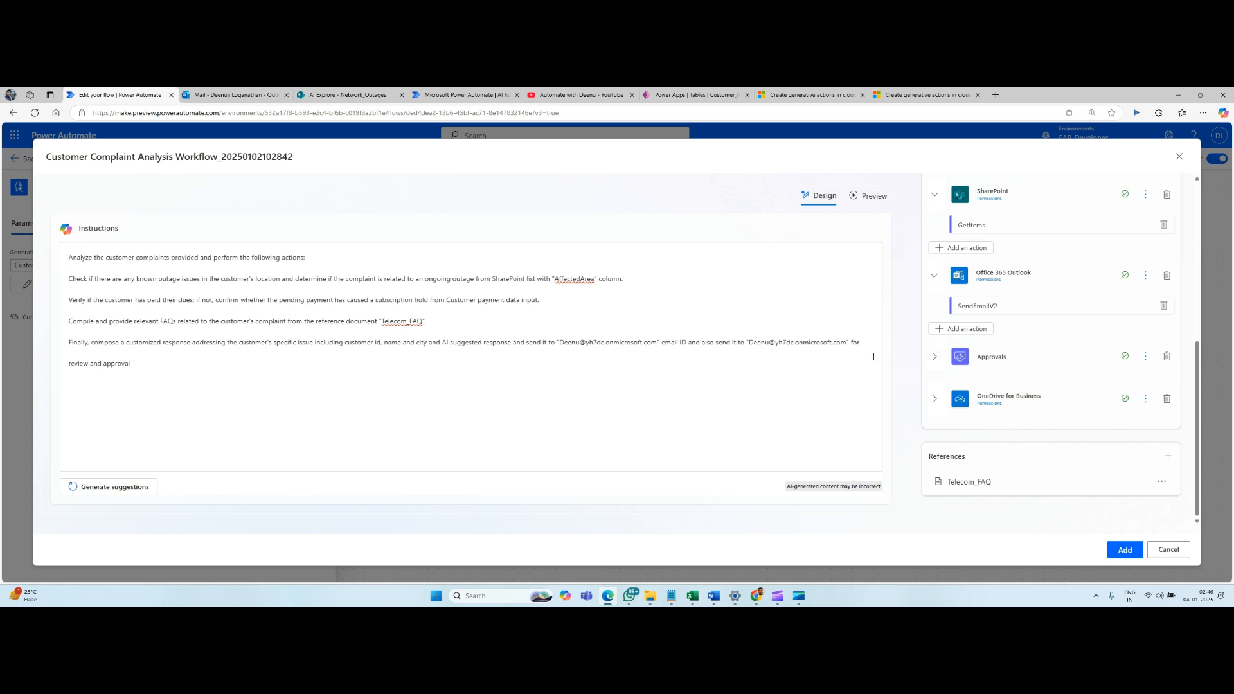
pyautogui.click(934, 362)
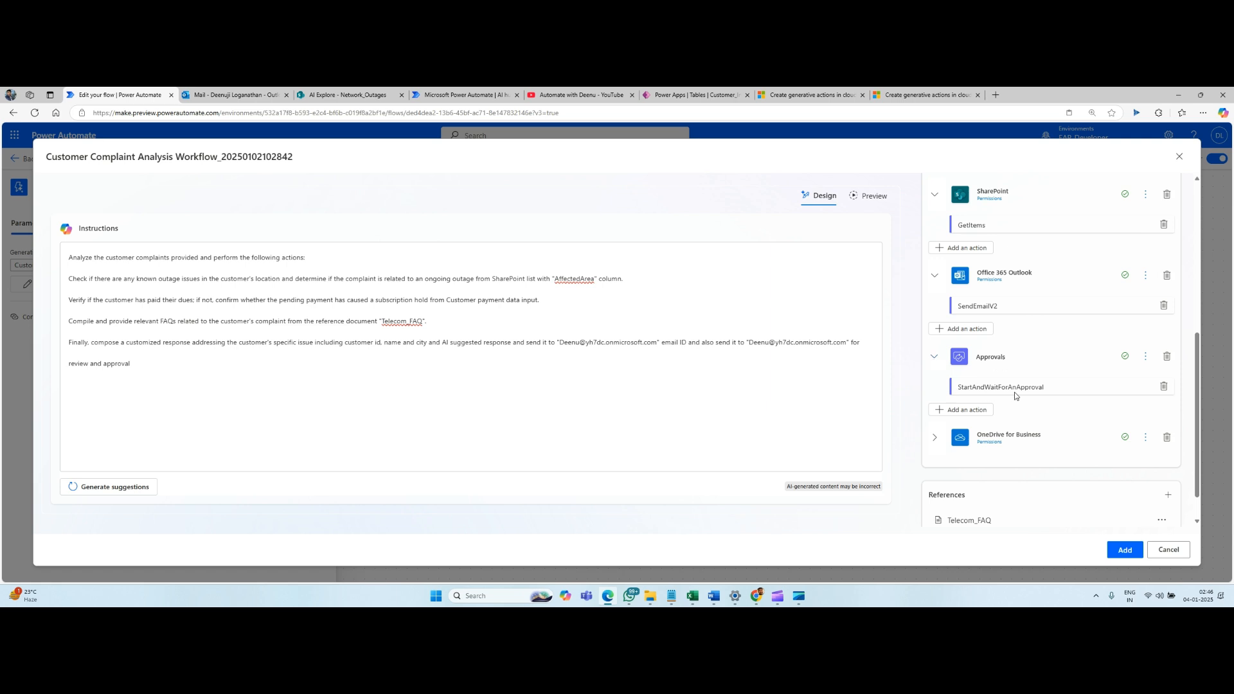
pyautogui.scroll(-1, 1059, 397)
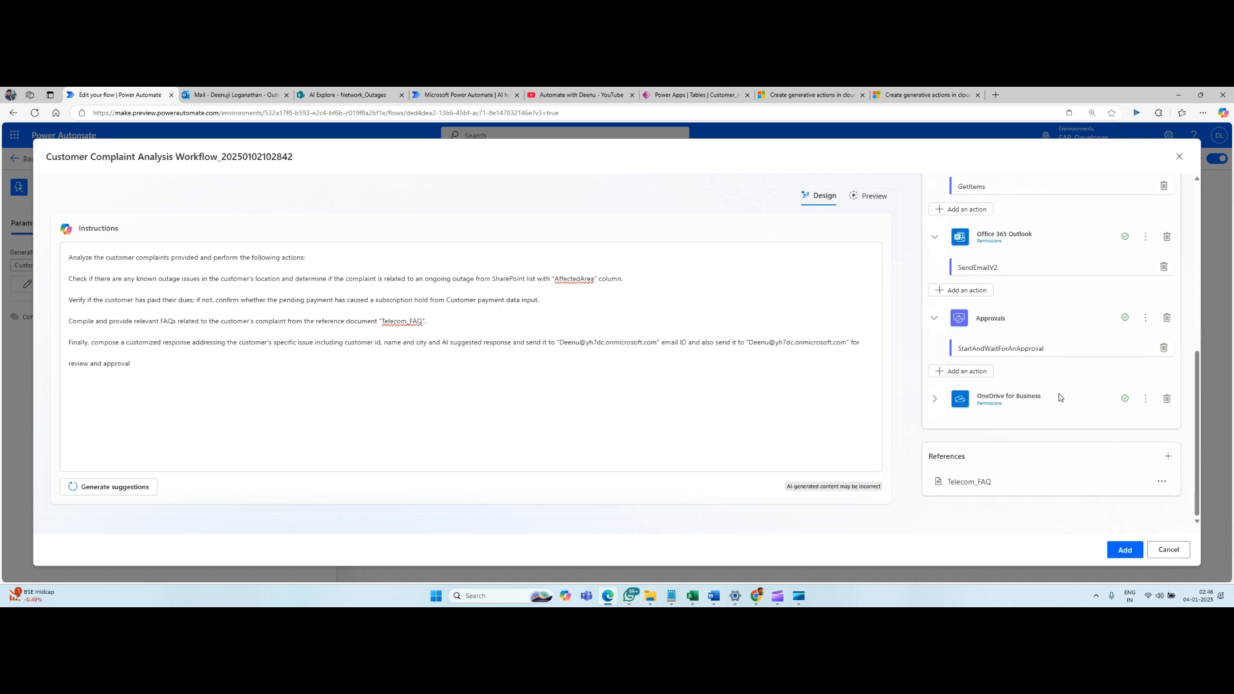
pyautogui.scroll(5, 1059, 397)
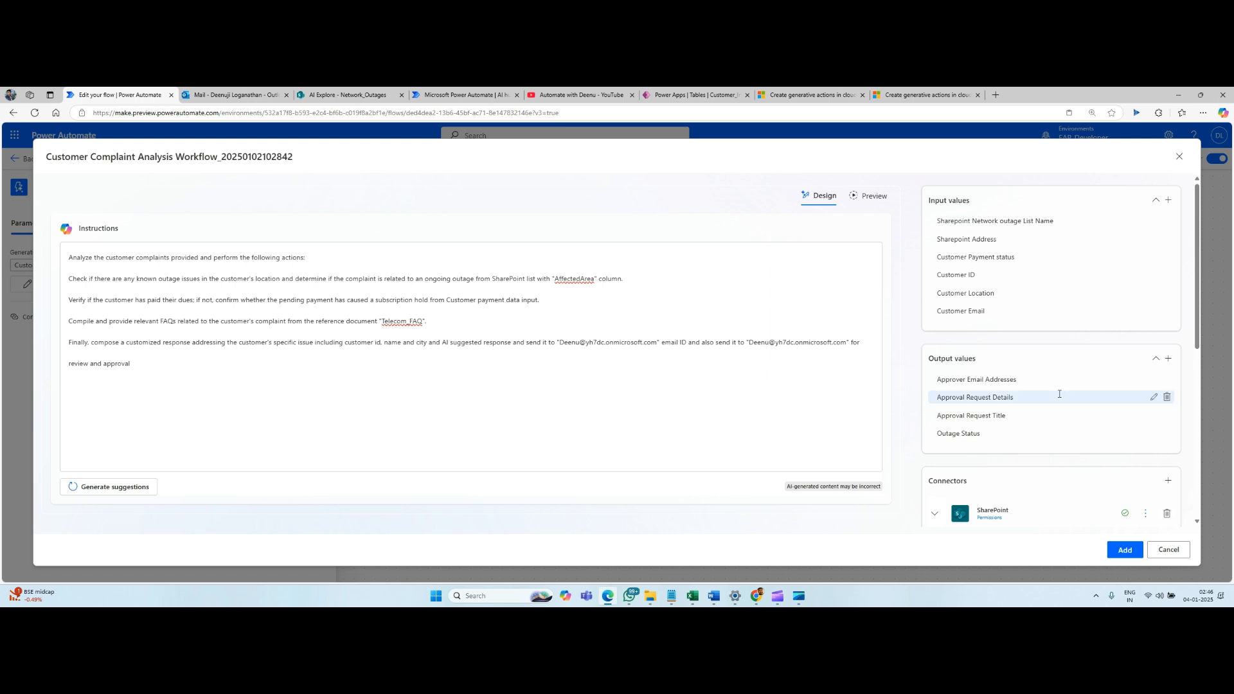
pyautogui.scroll(-2, 1060, 394)
pyautogui.scroll(-6, 1059, 394)
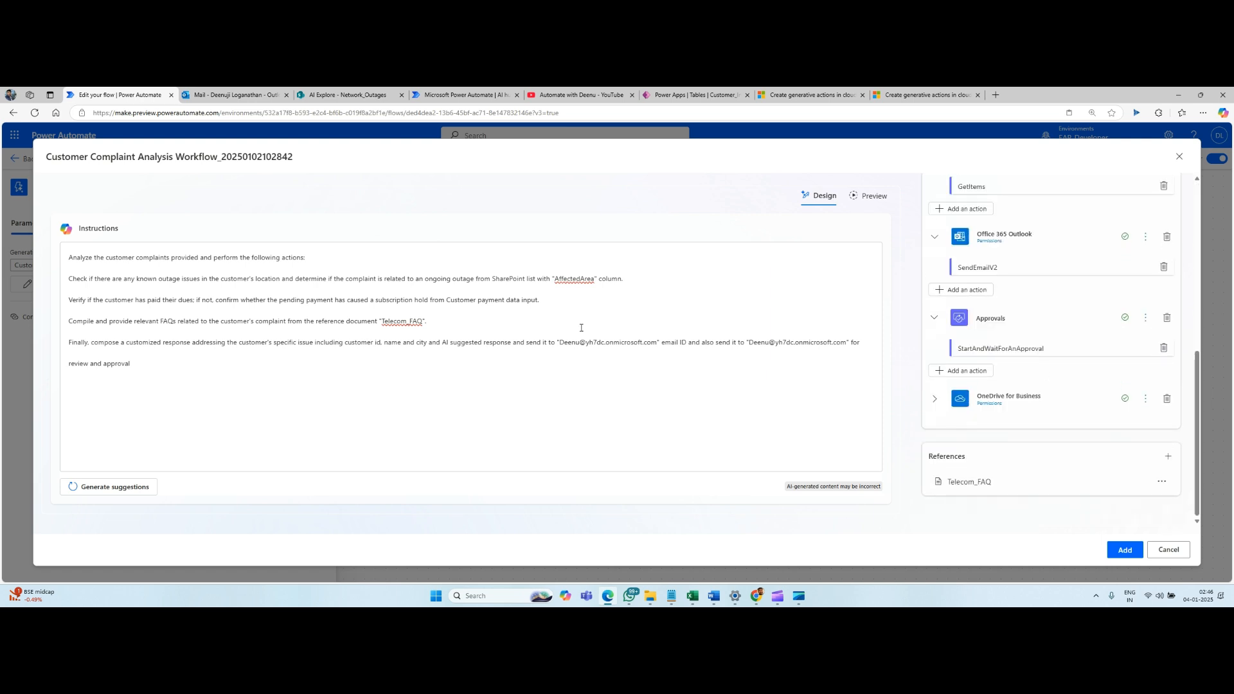
pyautogui.scroll(8, 1039, 360)
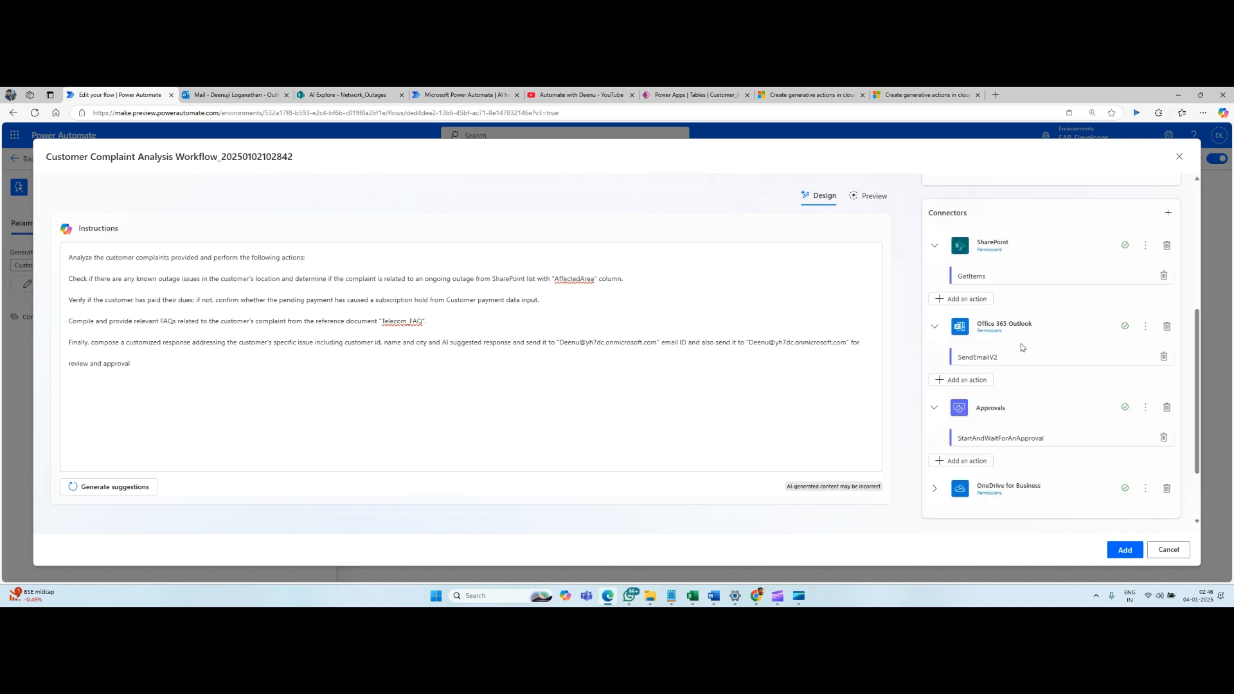
# Open the generative action's preview and look through the sample value fields for a test run.
pyautogui.click(876, 202)
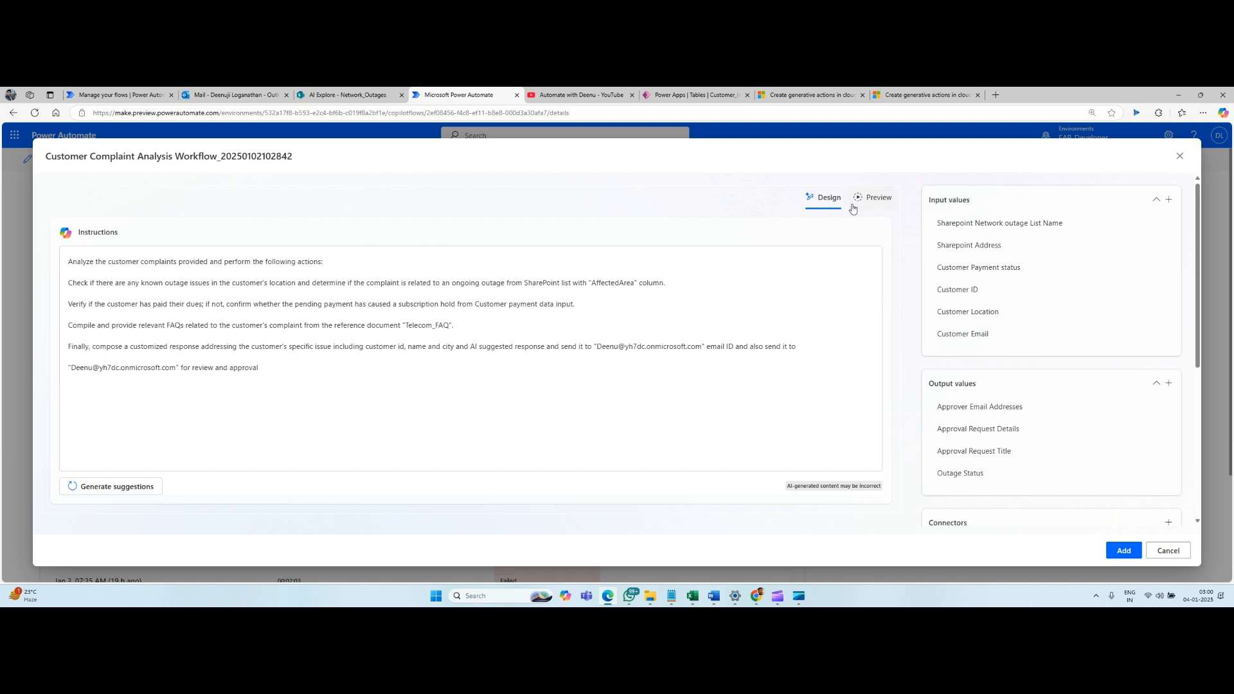
pyautogui.click(826, 205)
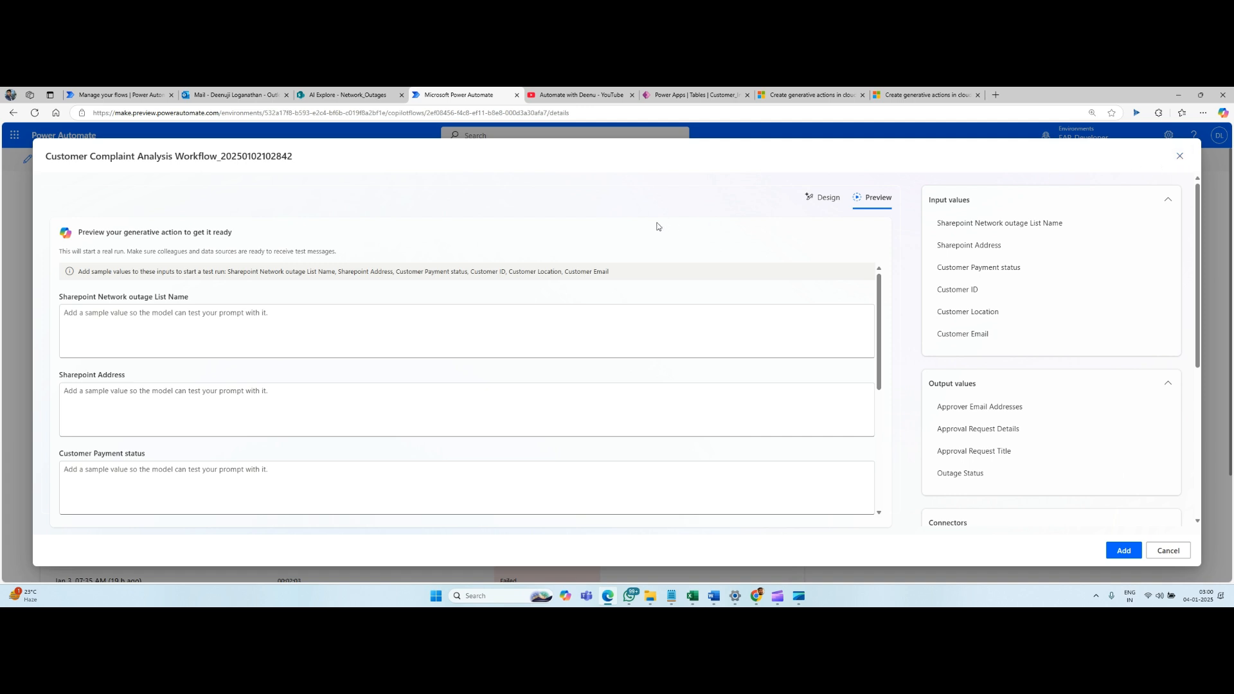
pyautogui.scroll(-1, 676, 274)
pyautogui.scroll(-5, 677, 274)
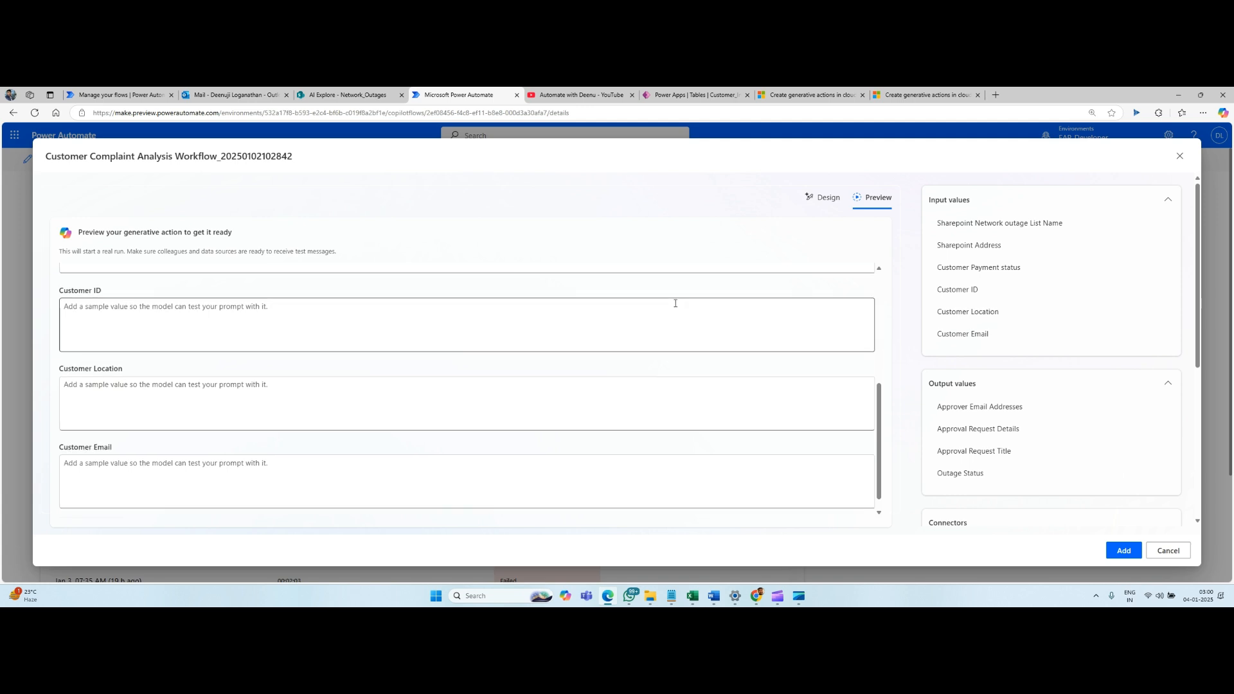
pyautogui.scroll(-1, 685, 293)
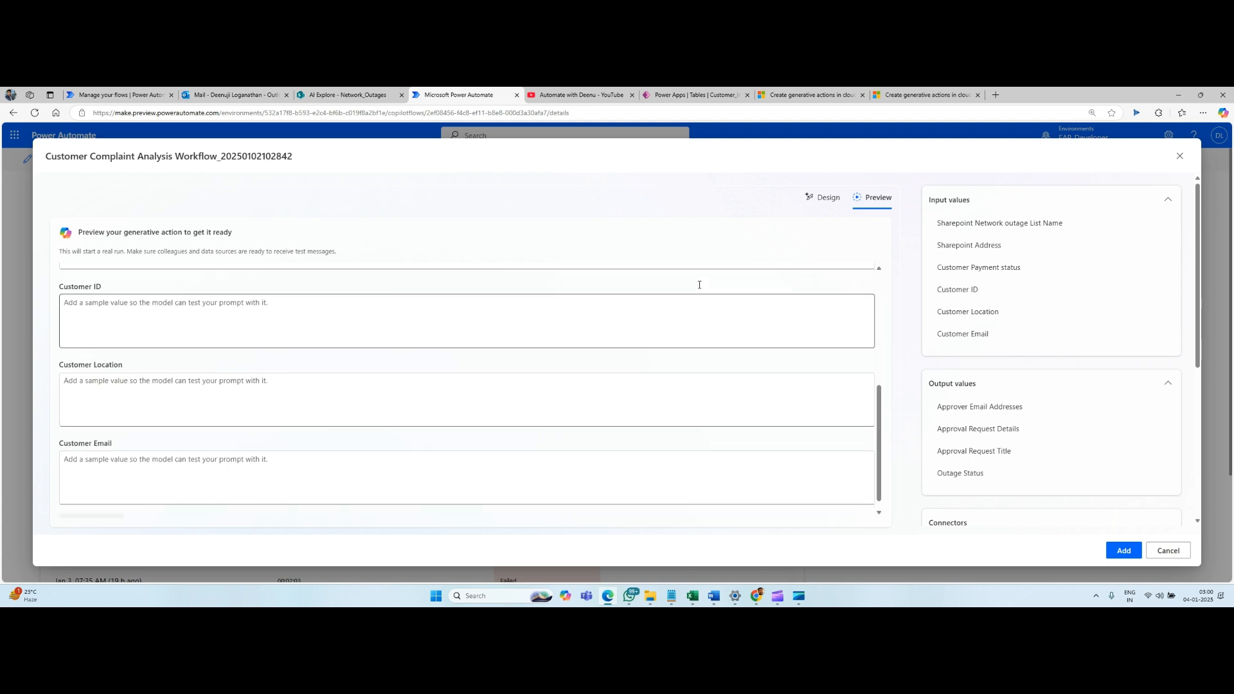
# Close the generative action's preview and open a past run from the run history.
pyautogui.click(1179, 157)
pyautogui.scroll(-10, 472, 431)
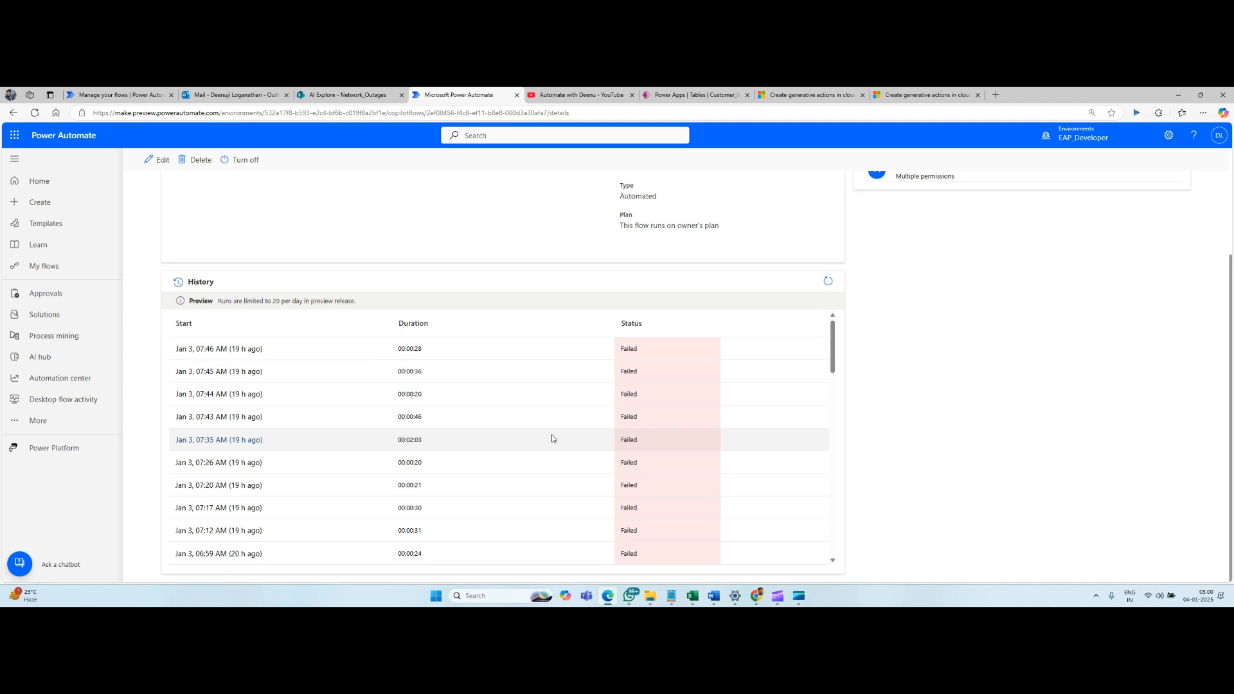
pyautogui.click(225, 352)
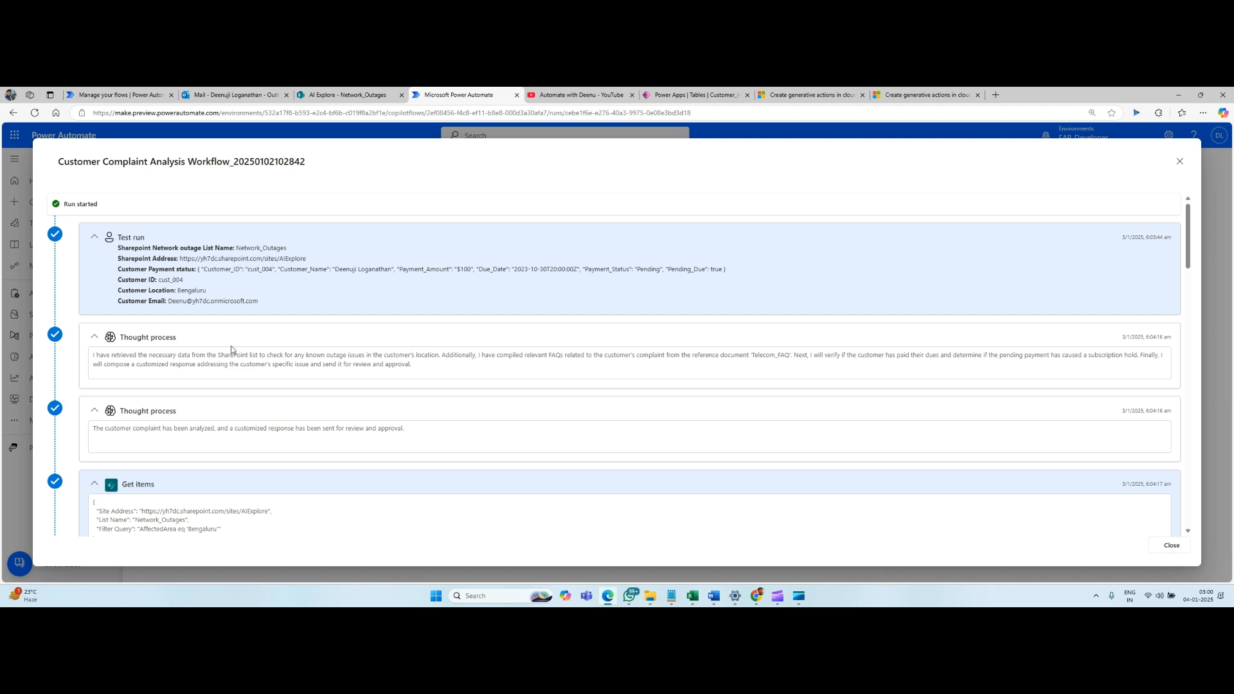
# Review the test run's input values, including the SharePoint list name, site address and customer payment status.
pyautogui.moveTo(118, 248); pyautogui.dragTo(272, 302)
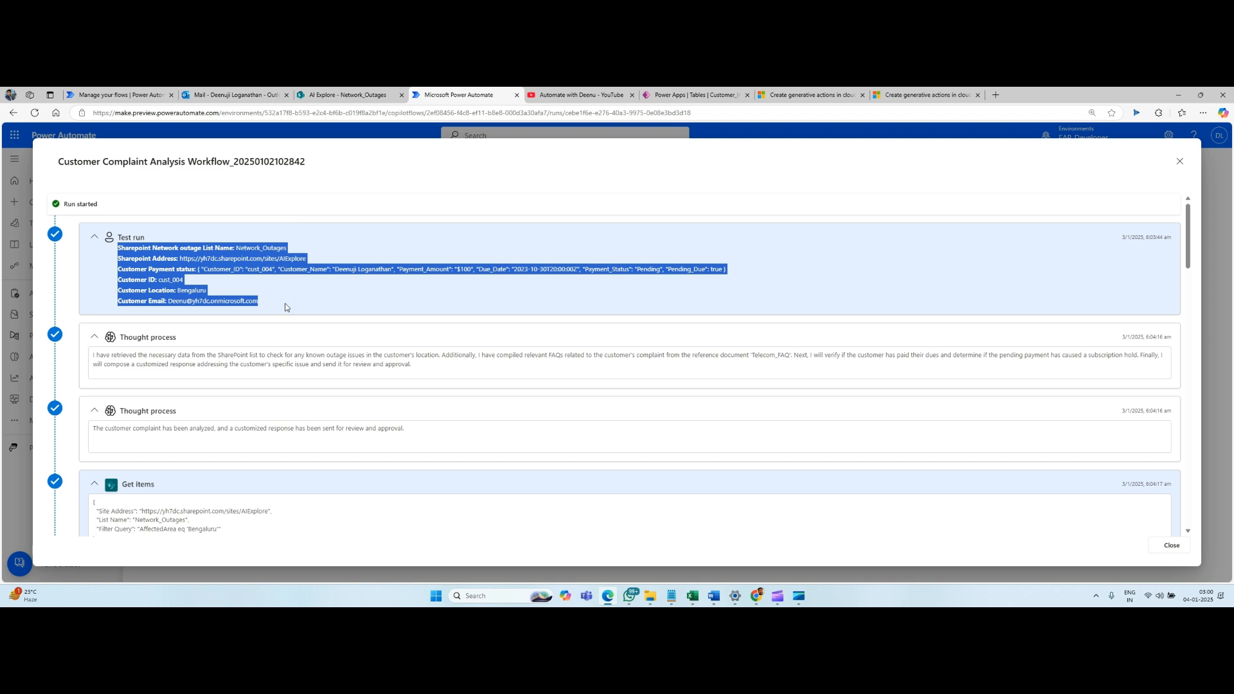
pyautogui.click(283, 307)
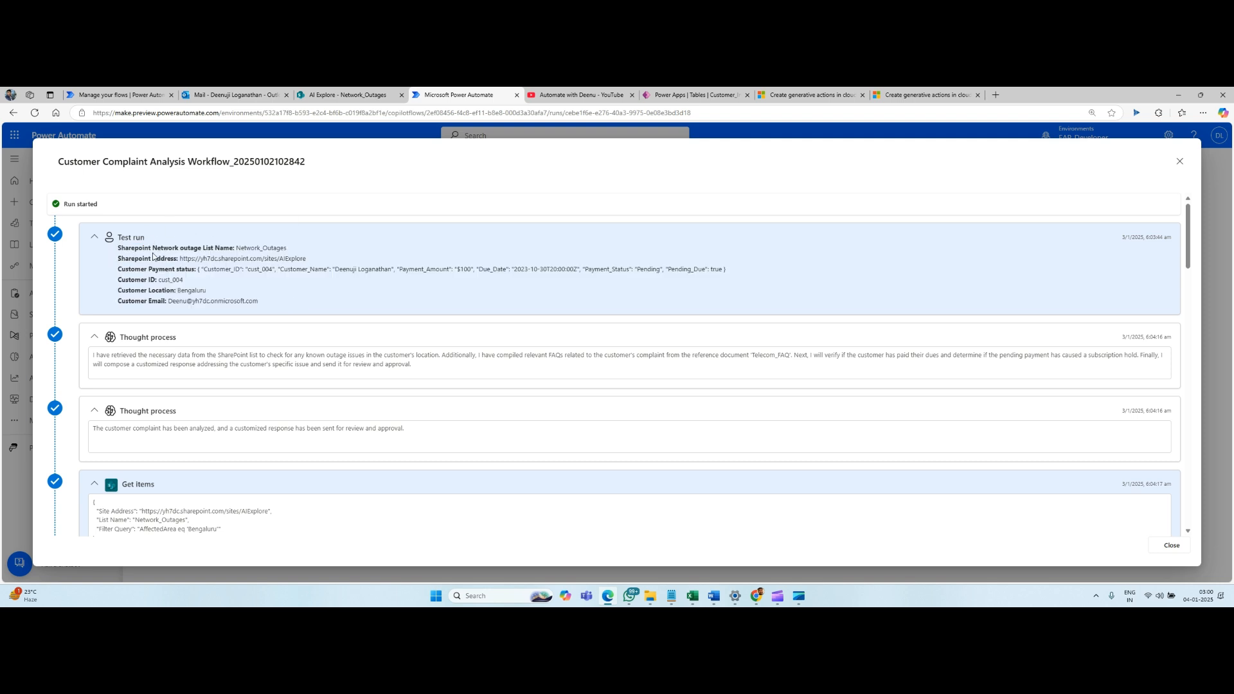
pyautogui.doubleClick(248, 249)
pyautogui.moveTo(180, 259); pyautogui.dragTo(302, 249)
pyautogui.click(216, 249)
pyautogui.click(203, 270)
# Read the first thought process entries of the run and the Get items query on the Network_Outages list.
pyautogui.scroll(-2, 283, 309)
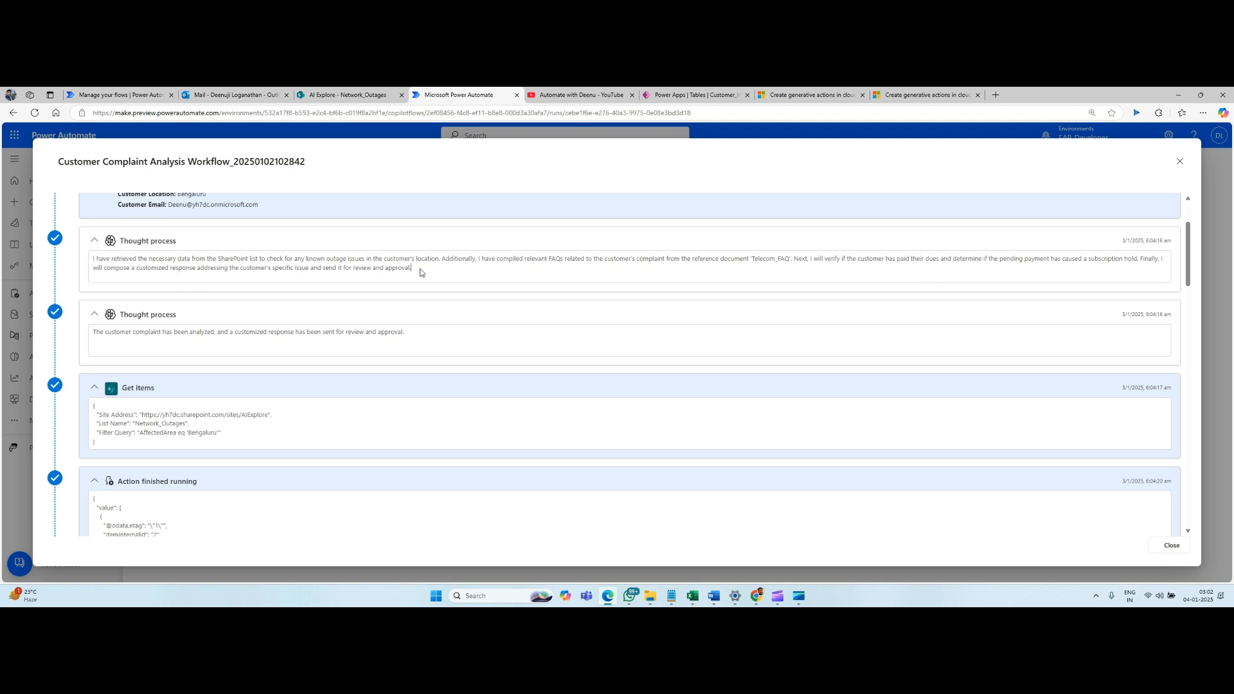
pyautogui.moveTo(420, 269); pyautogui.dragTo(97, 260)
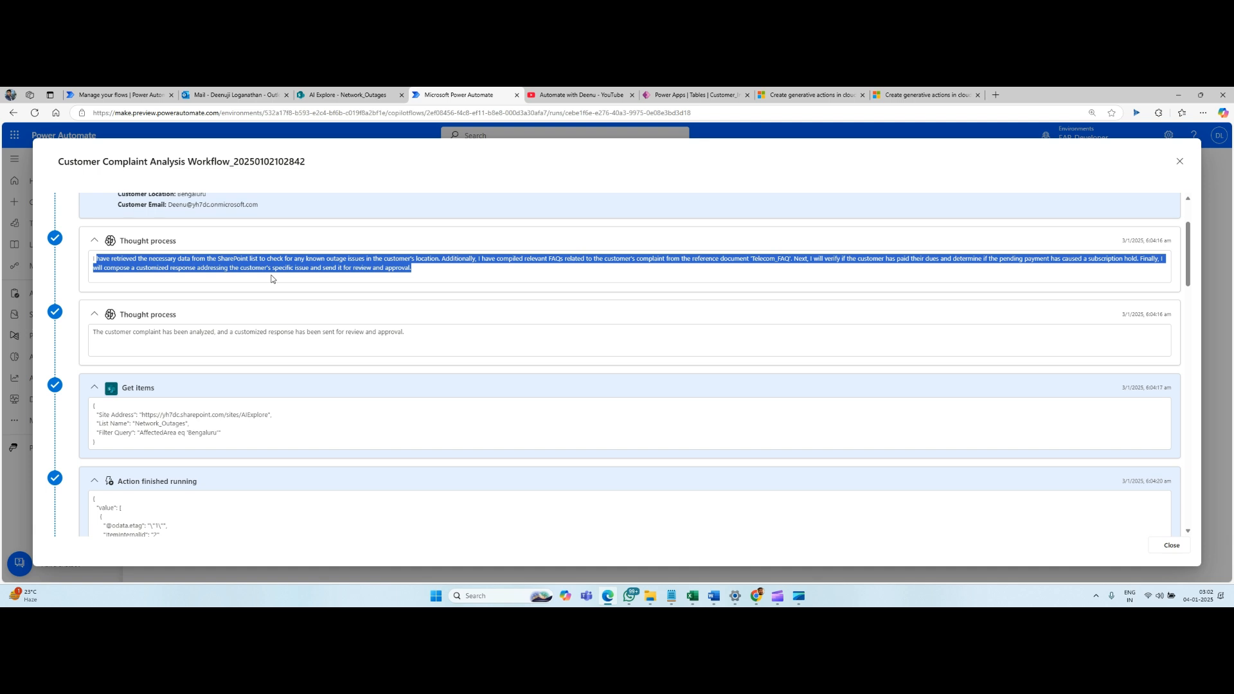
pyautogui.scroll(-1, 177, 311)
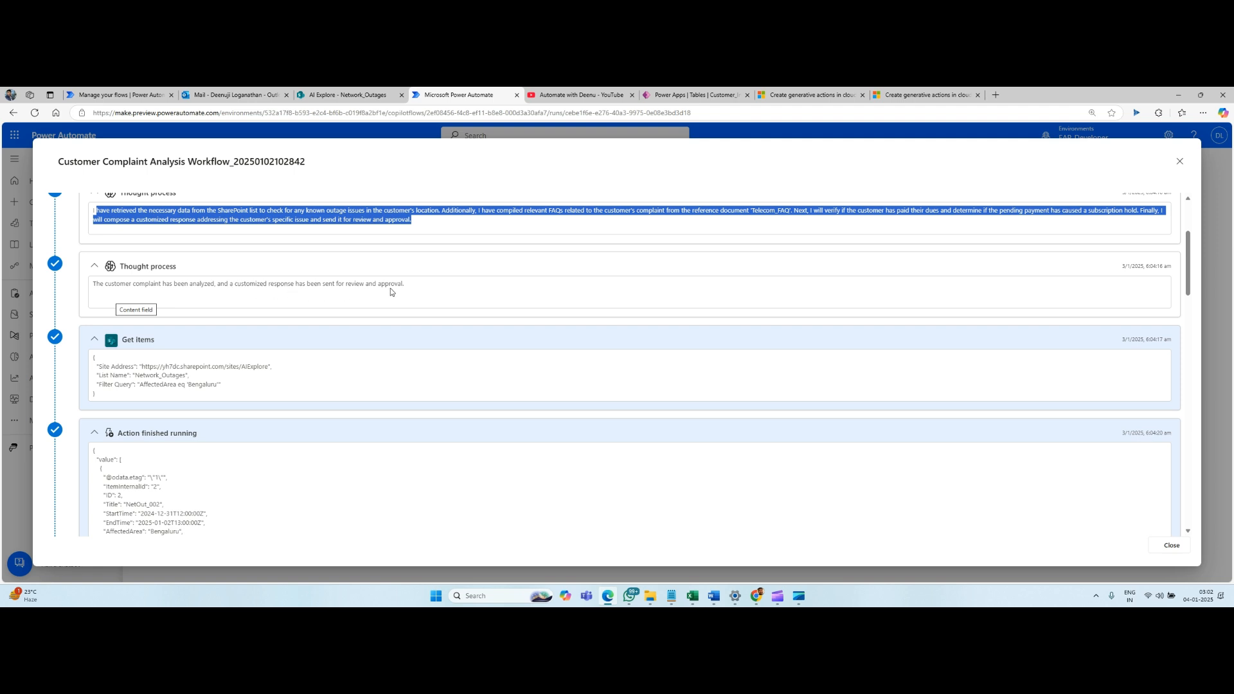
pyautogui.scroll(-2, 391, 290)
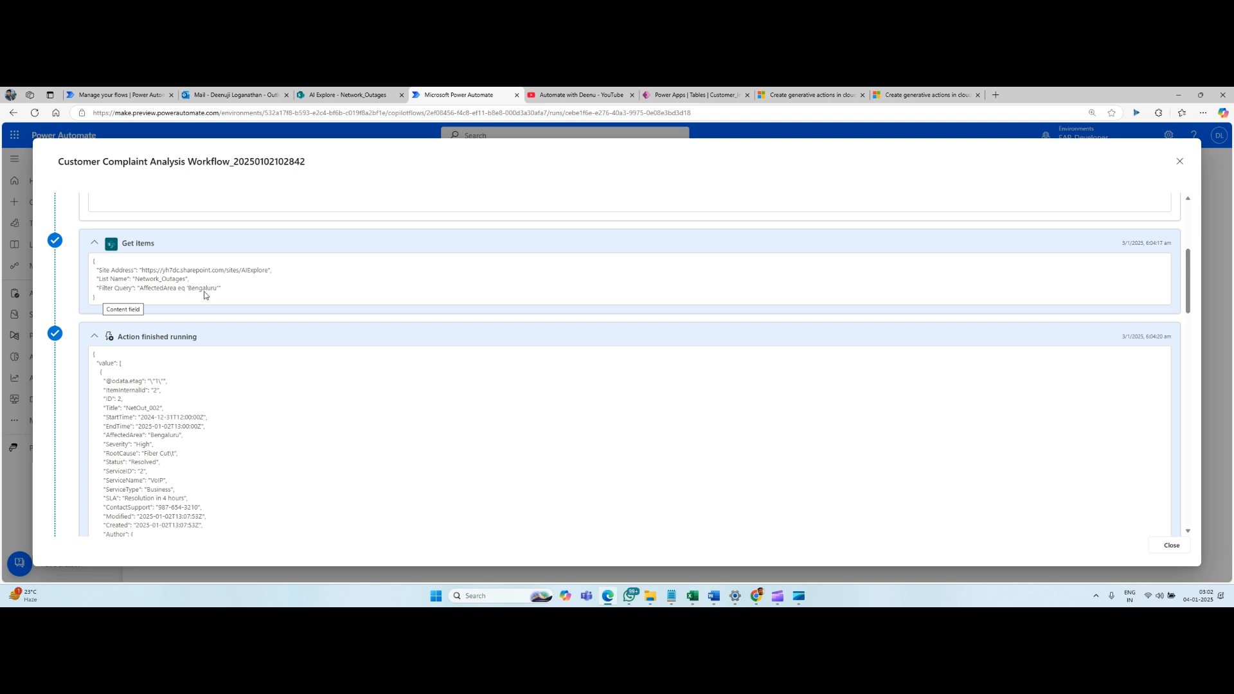
# Examine the outage record returned by the Get items action in the run details.
pyautogui.scroll(-5, 205, 294)
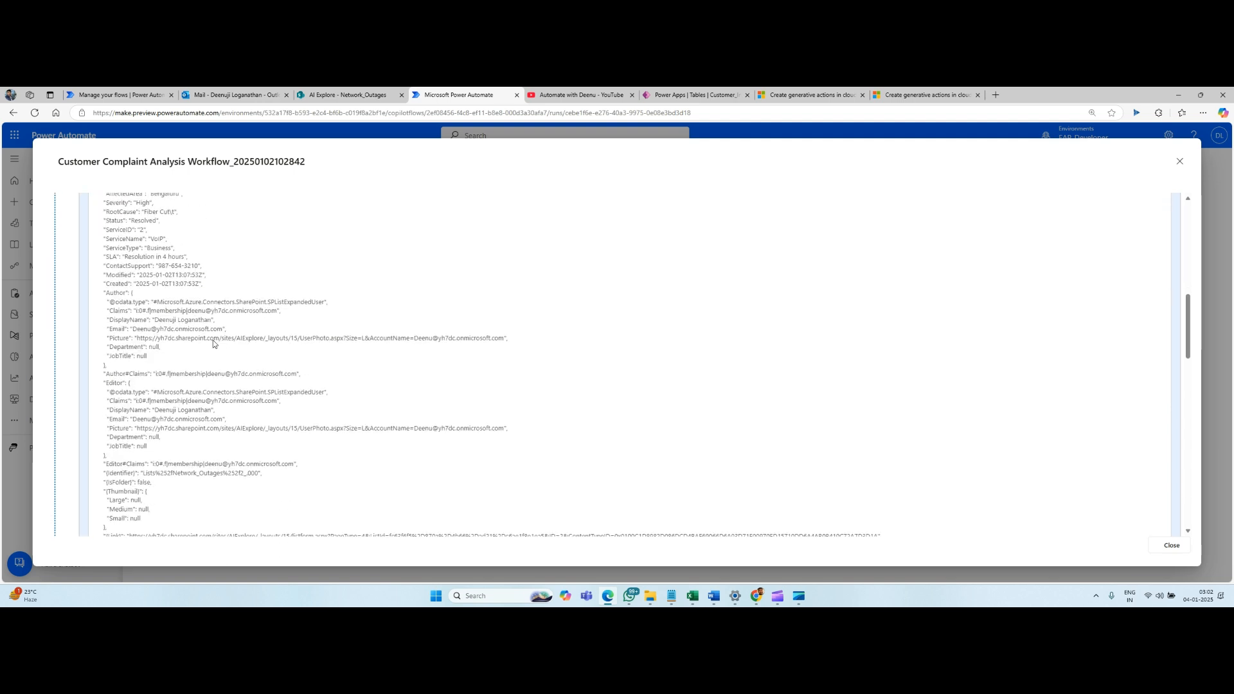
pyautogui.scroll(-3, 222, 321)
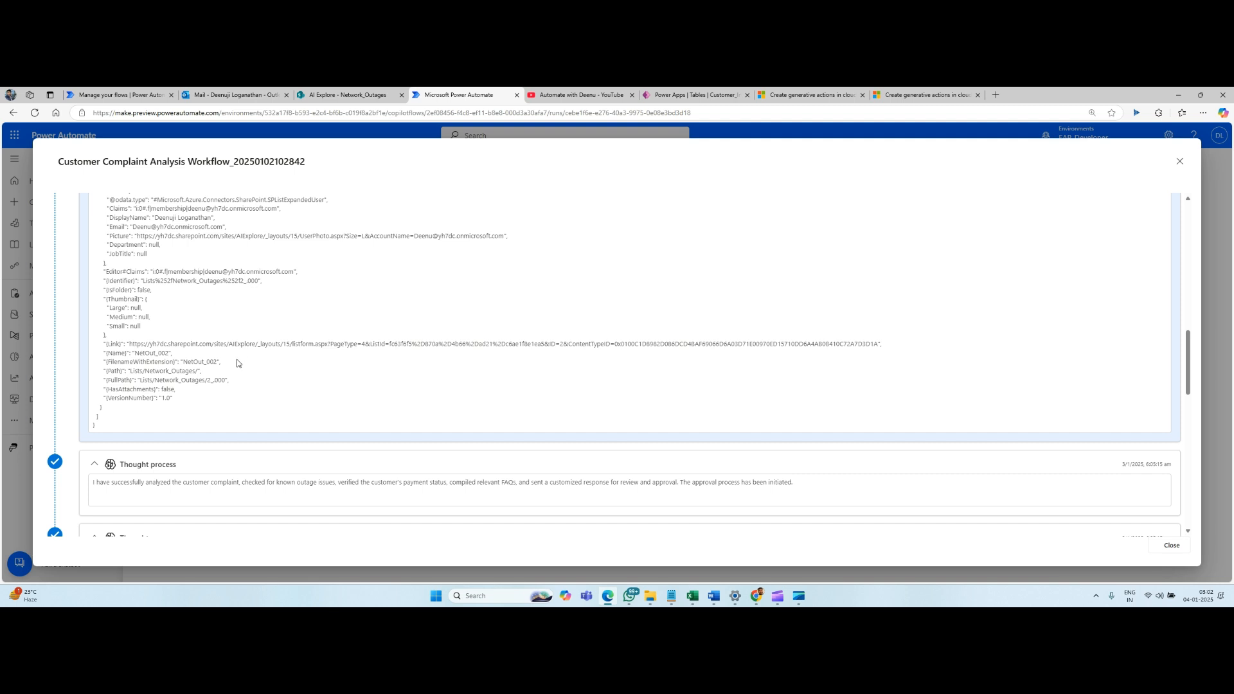
pyautogui.scroll(2, 323, 354)
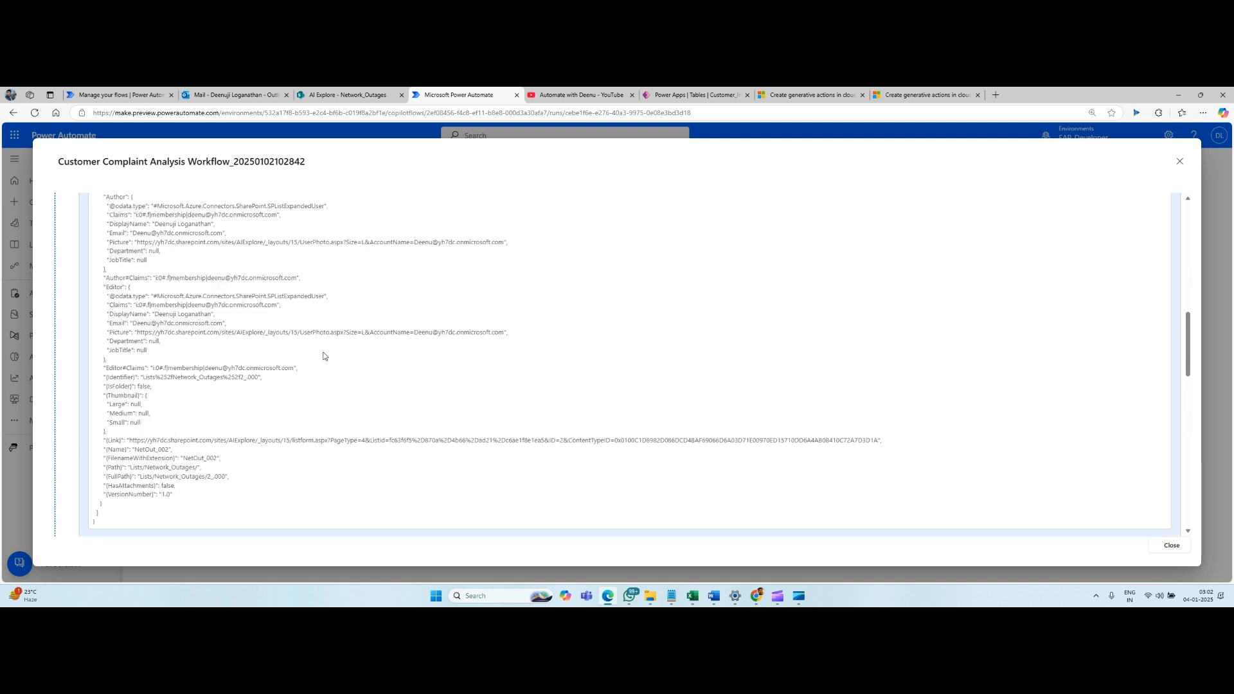
pyautogui.scroll(1, 323, 356)
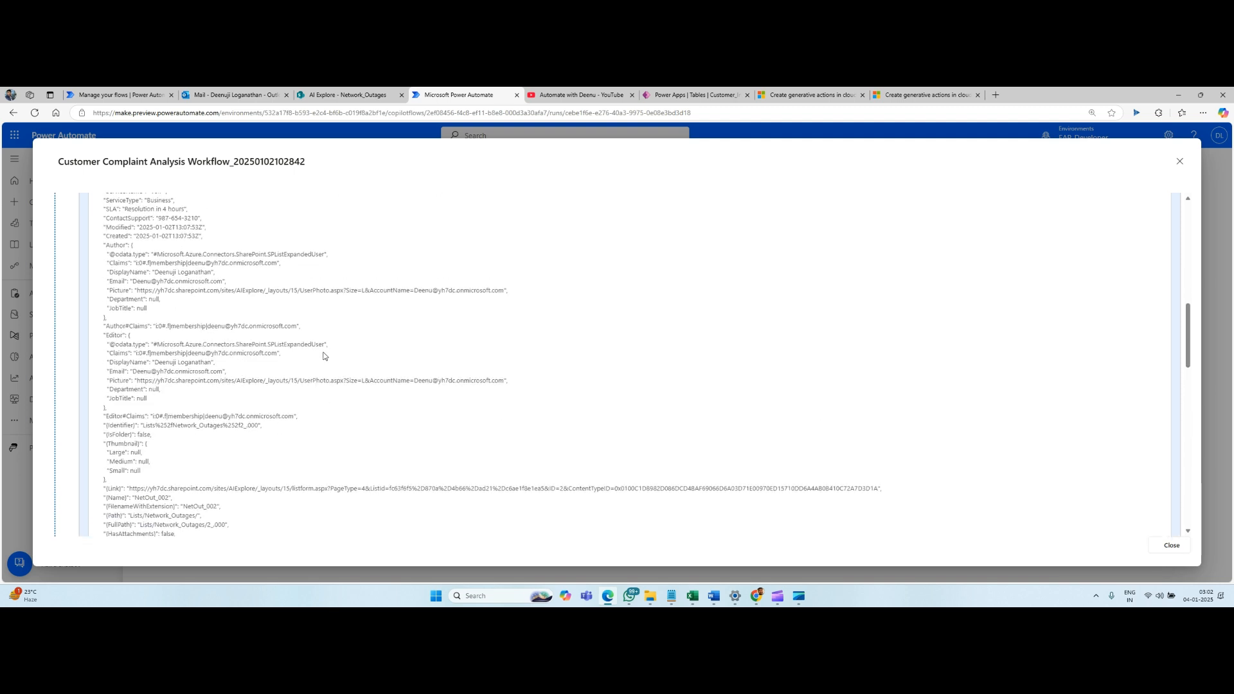
pyautogui.scroll(2, 324, 357)
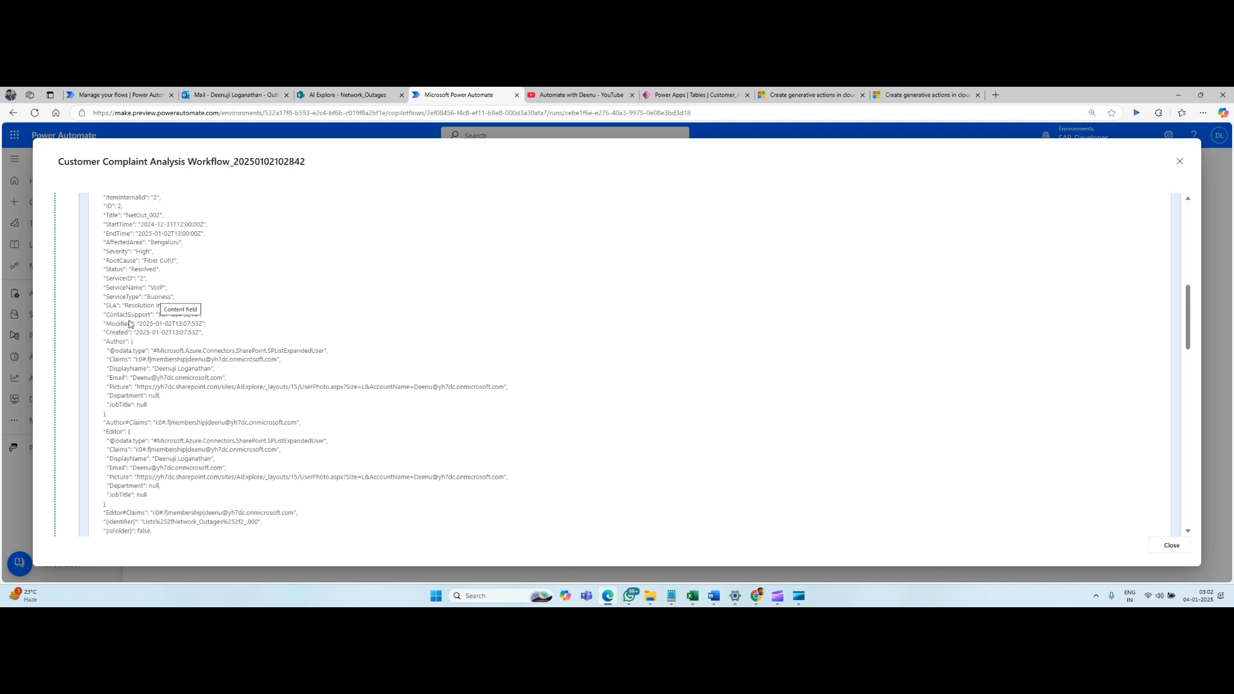
# Review the run's Send an email (V2) content, its action result and the surrounding thought process entries.
pyautogui.scroll(-10, 240, 317)
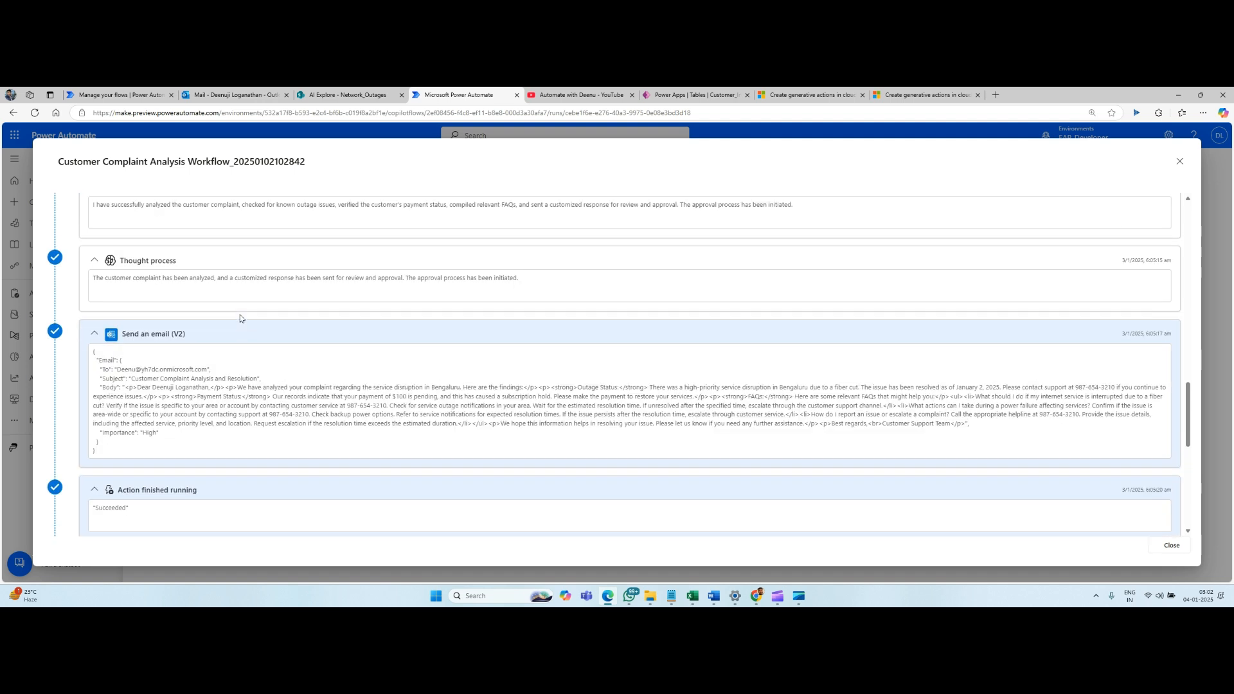
pyautogui.scroll(2, 241, 314)
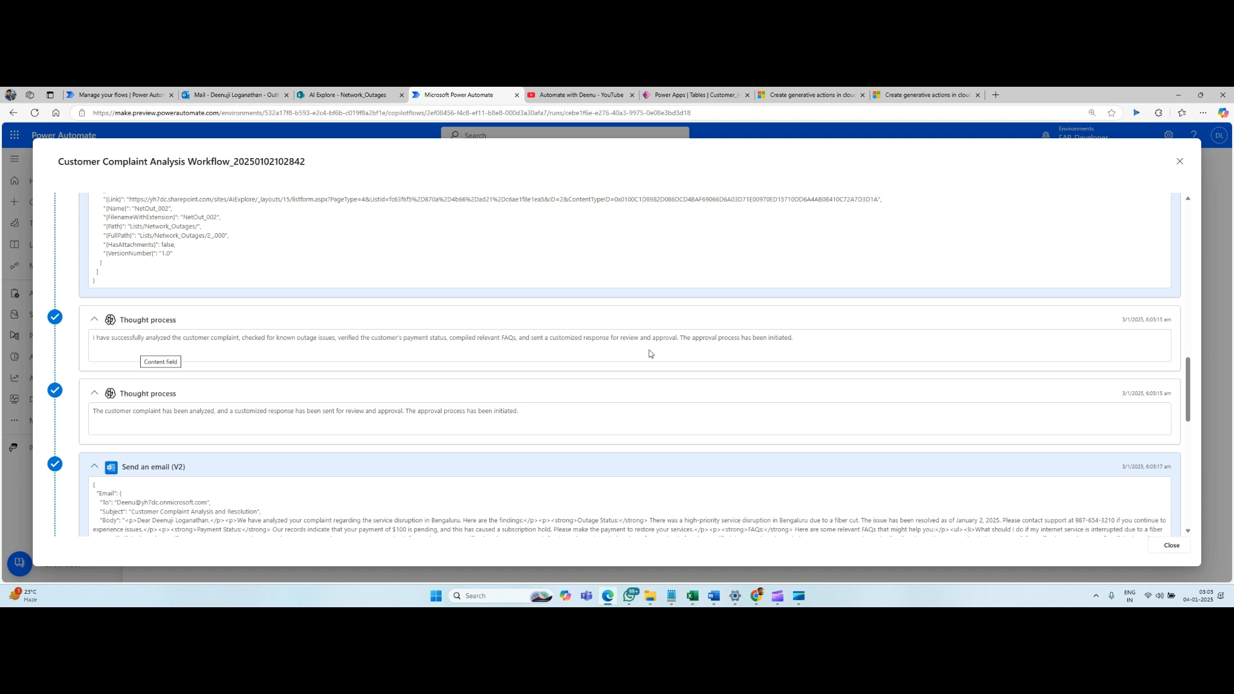
pyautogui.scroll(-2, 264, 360)
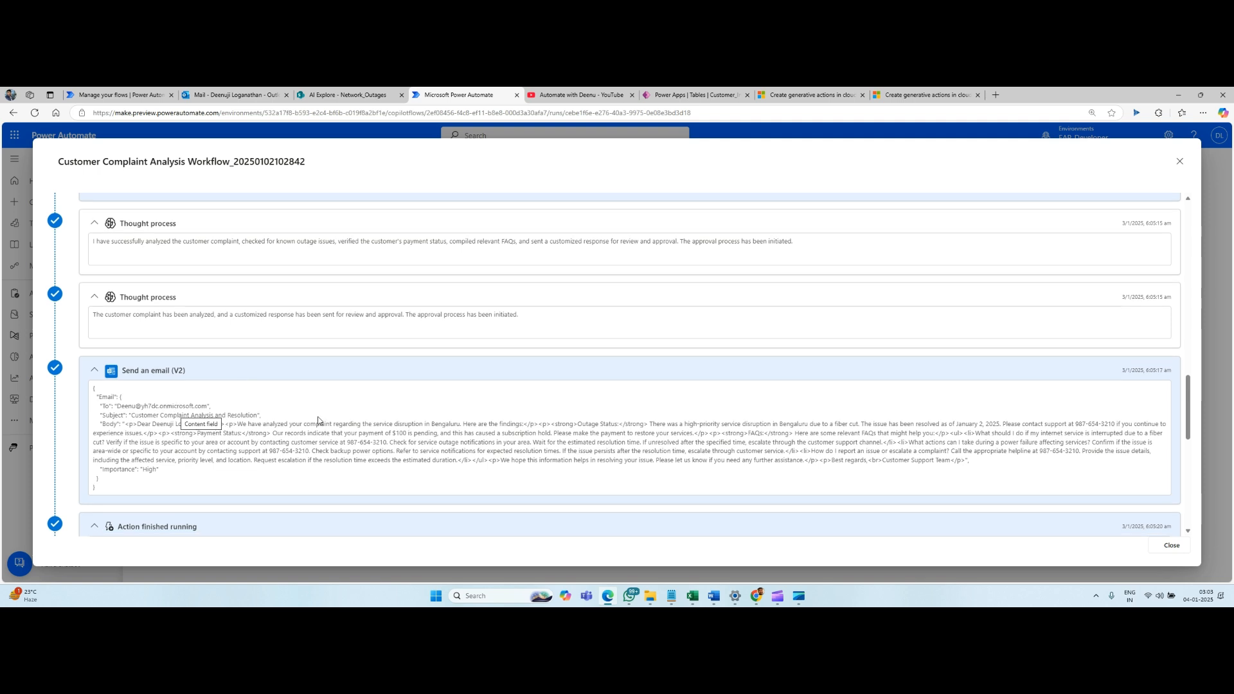
pyautogui.scroll(-2, 317, 417)
pyautogui.scroll(-2, 243, 376)
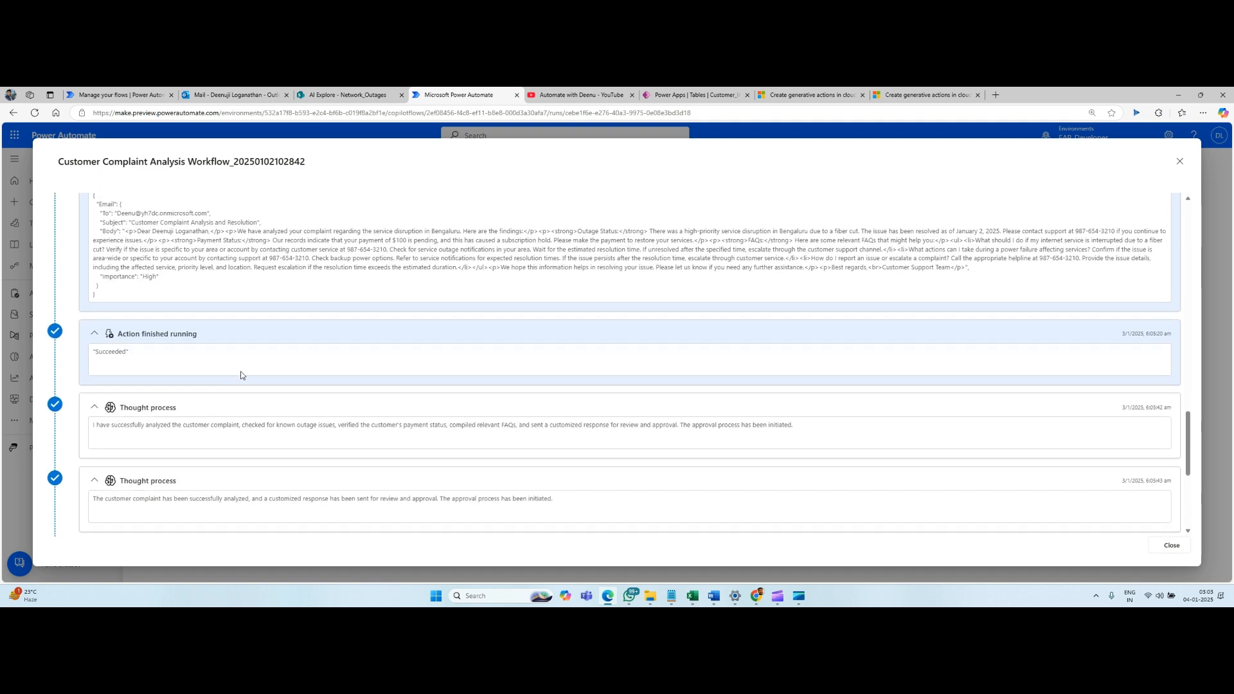
pyautogui.scroll(-3, 185, 362)
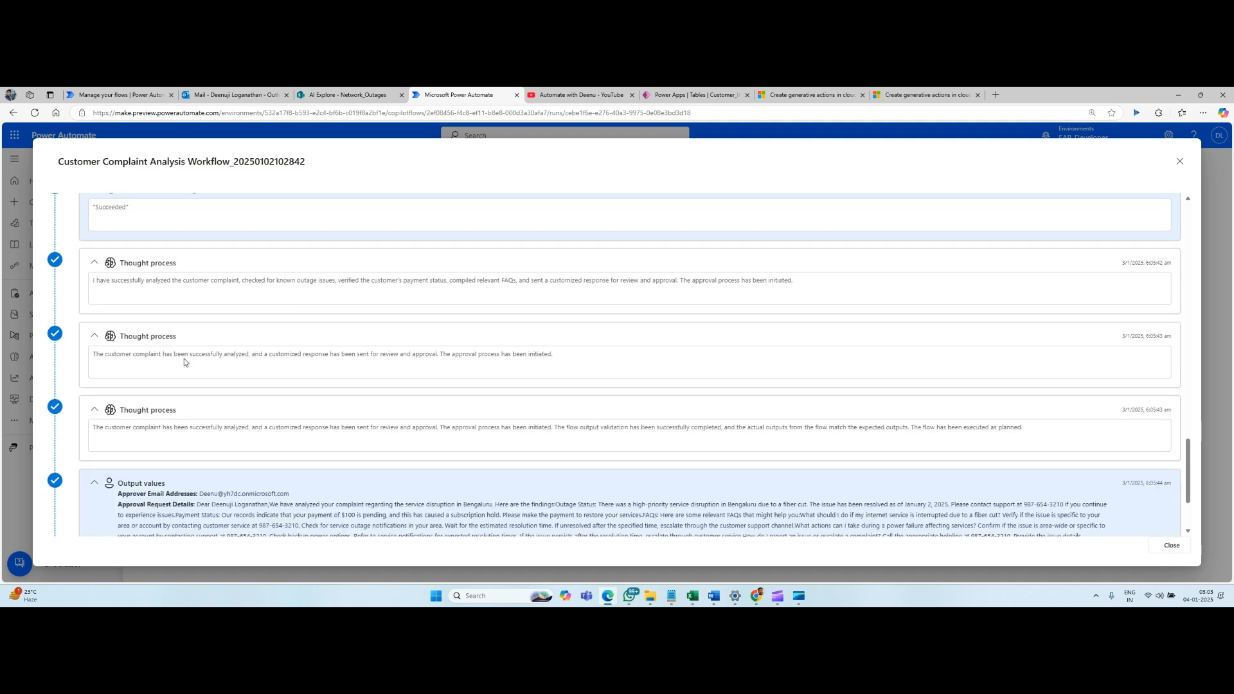
# Switch to Outlook and read the Complaint email and the "Customer Complaint Analysis and Resolution" response.
pyautogui.click(234, 94)
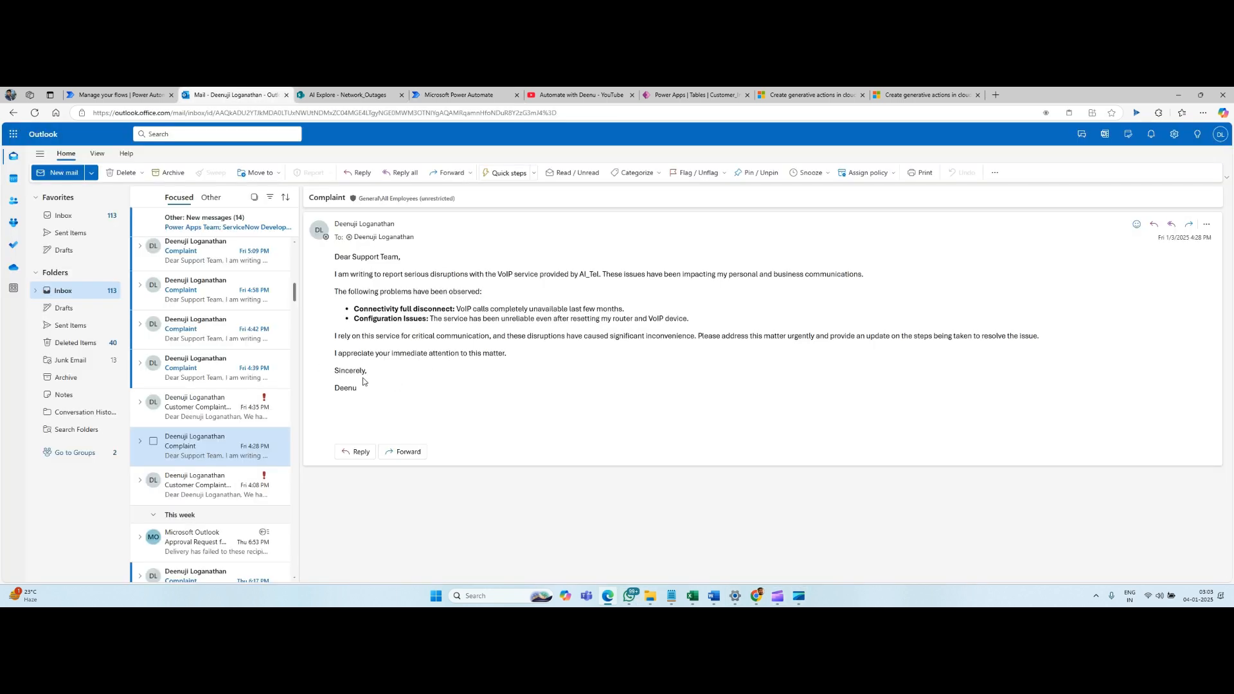
pyautogui.moveTo(364, 394); pyautogui.dragTo(336, 258)
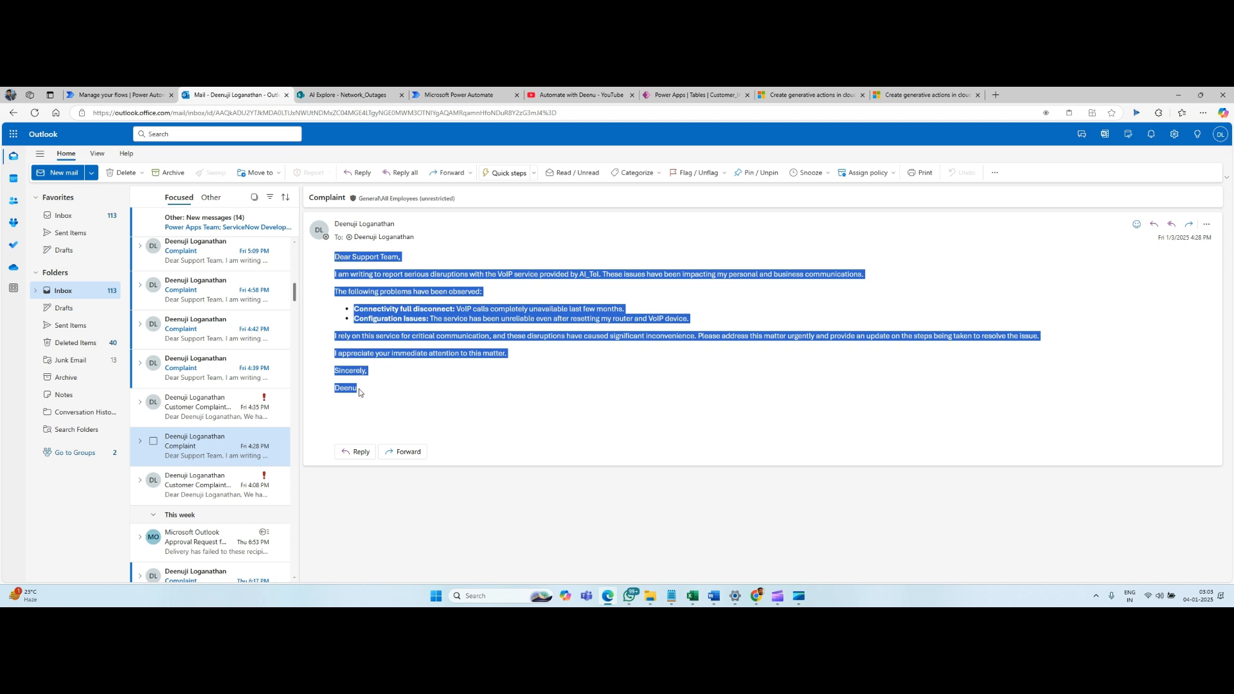
pyautogui.click(205, 416)
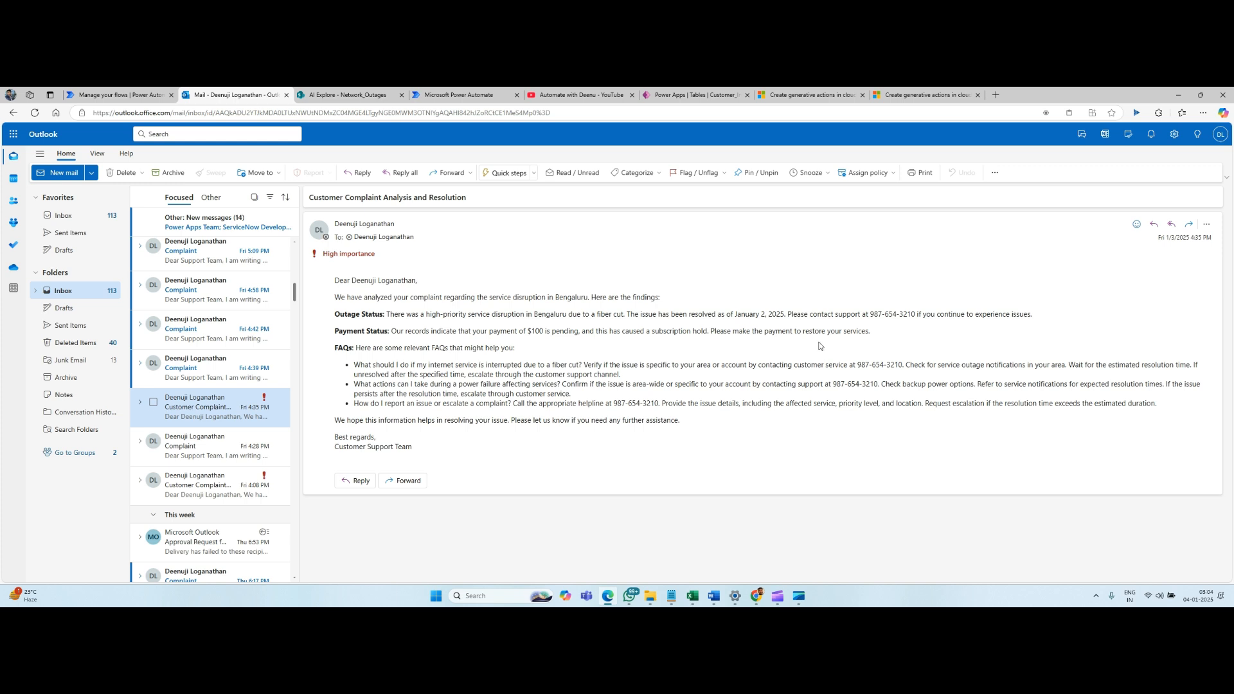
pyautogui.moveTo(788, 315); pyautogui.dragTo(1045, 322)
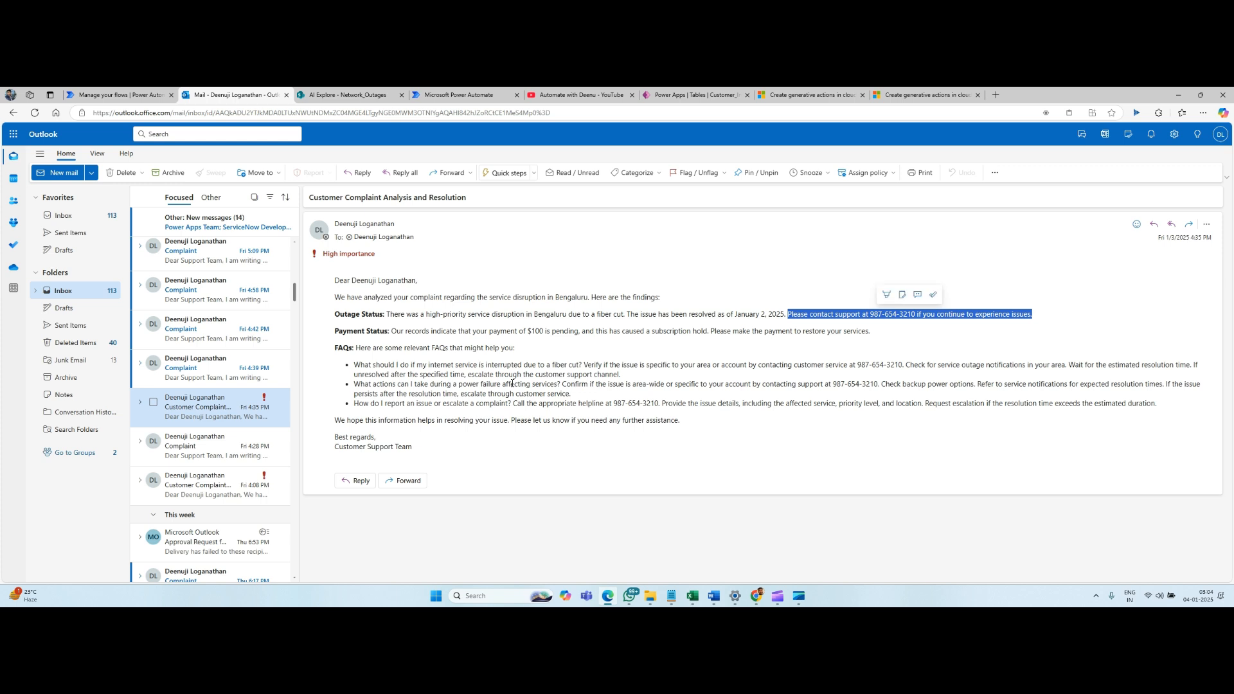
# Return to the run details in Power Automate and review the output values at the end of the run.
pyautogui.click(441, 97)
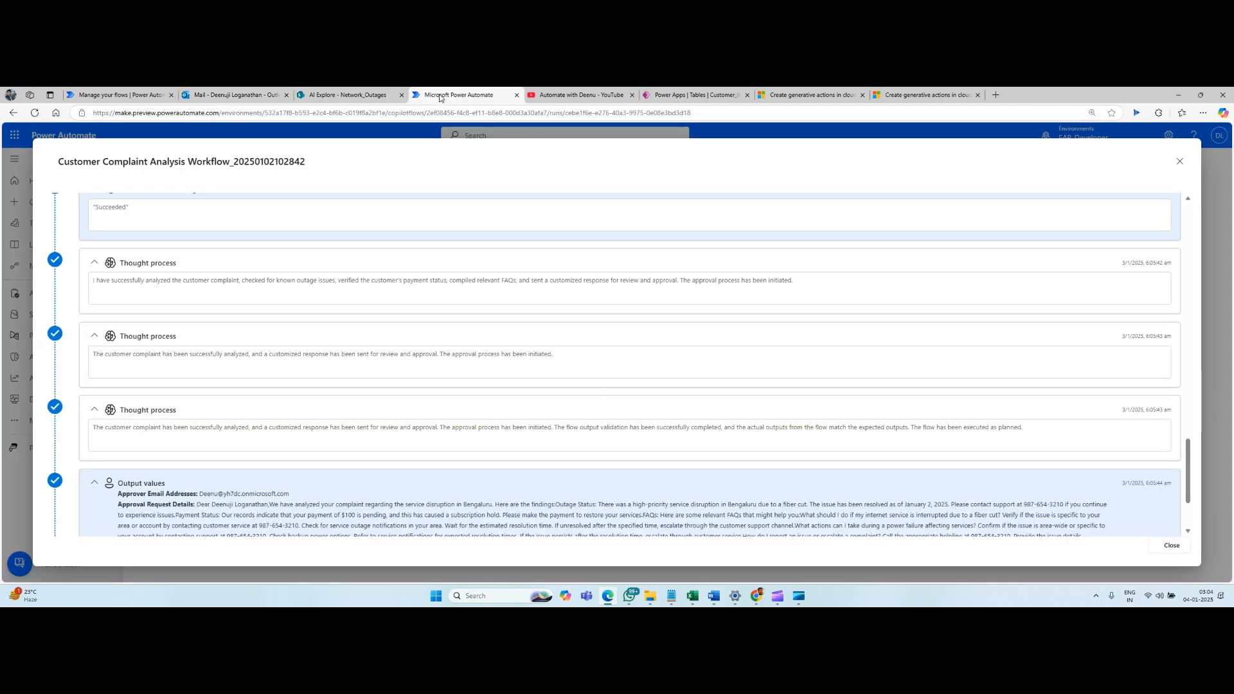
pyautogui.scroll(-3, 383, 380)
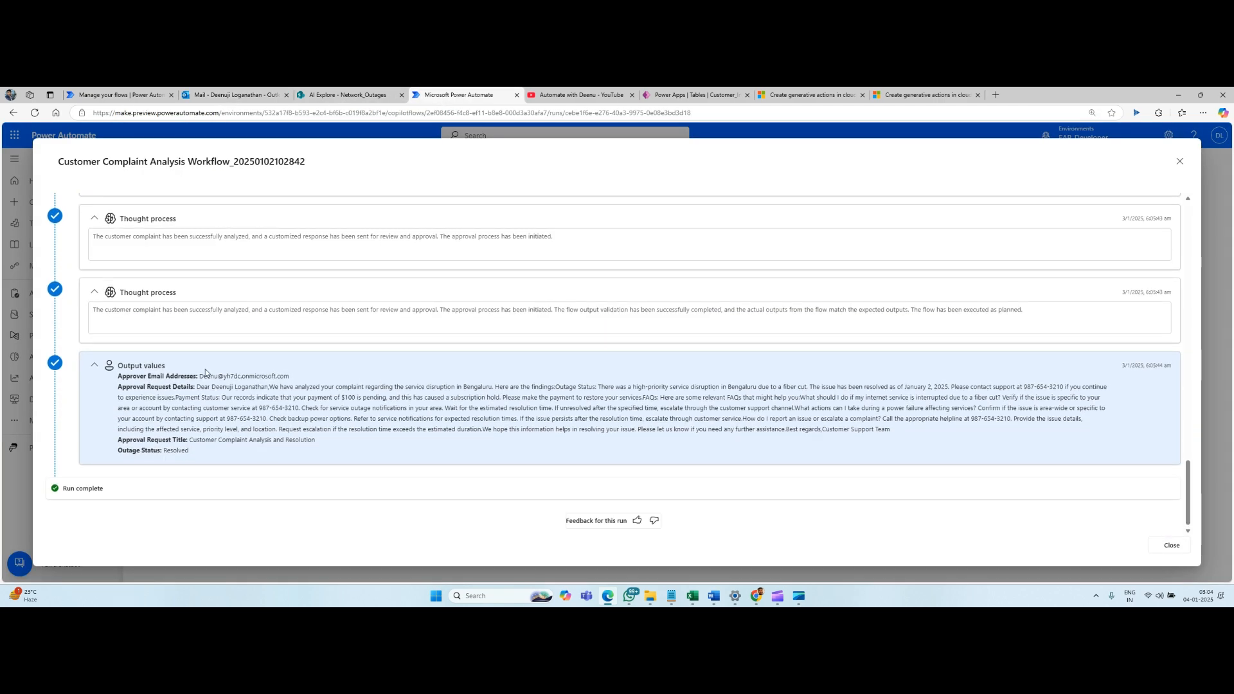
# Review the final thought process entries, the email action's result and the output values in the run details.
pyautogui.scroll(2, 212, 277)
pyautogui.scroll(1, 322, 268)
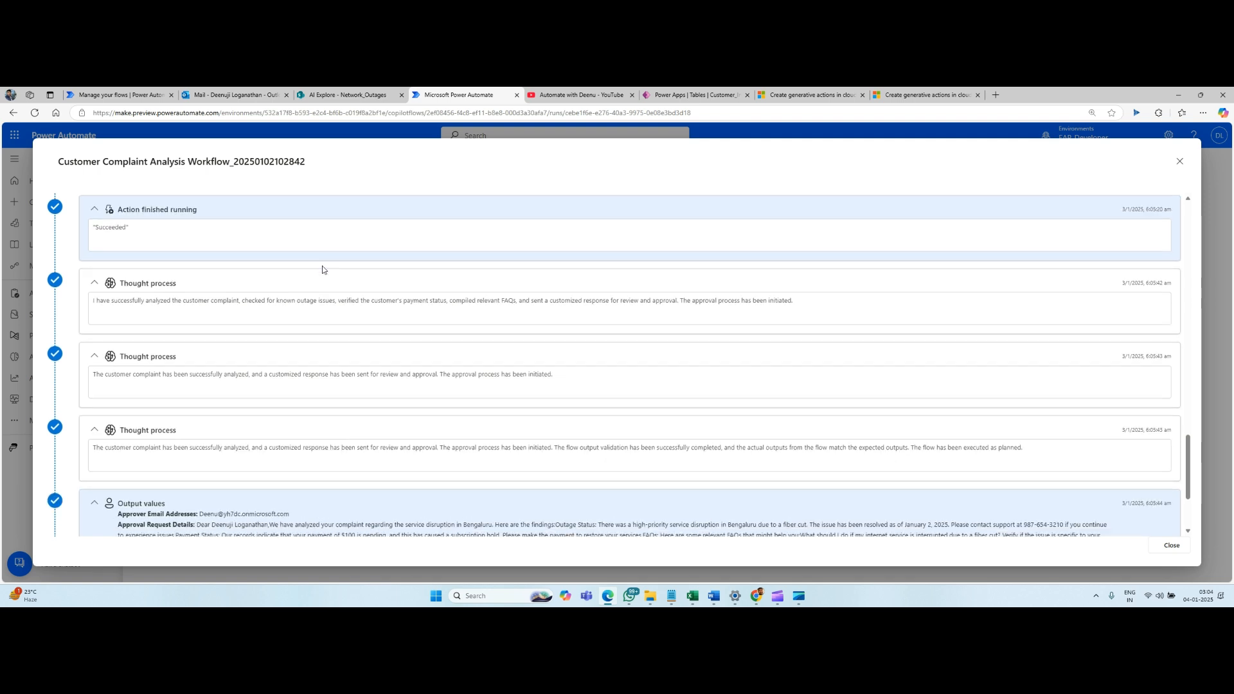
pyautogui.scroll(-2, 322, 270)
pyautogui.scroll(-1, 253, 354)
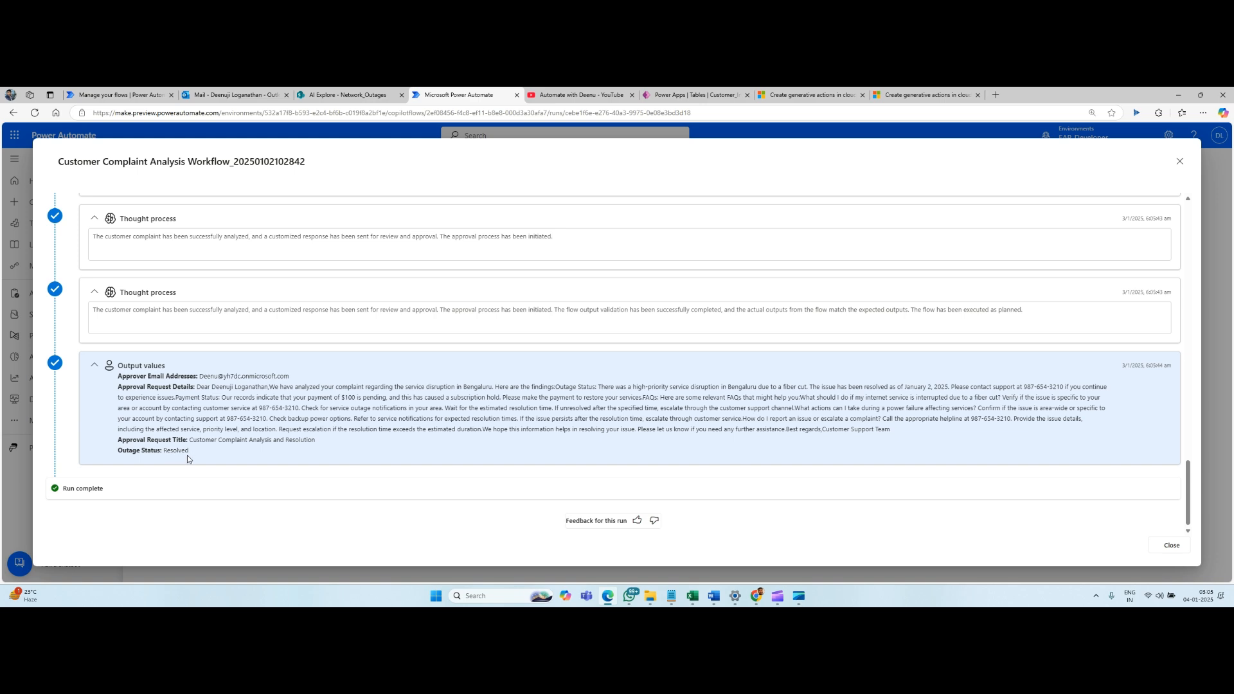
pyautogui.scroll(10, 434, 331)
pyautogui.scroll(-10, 432, 326)
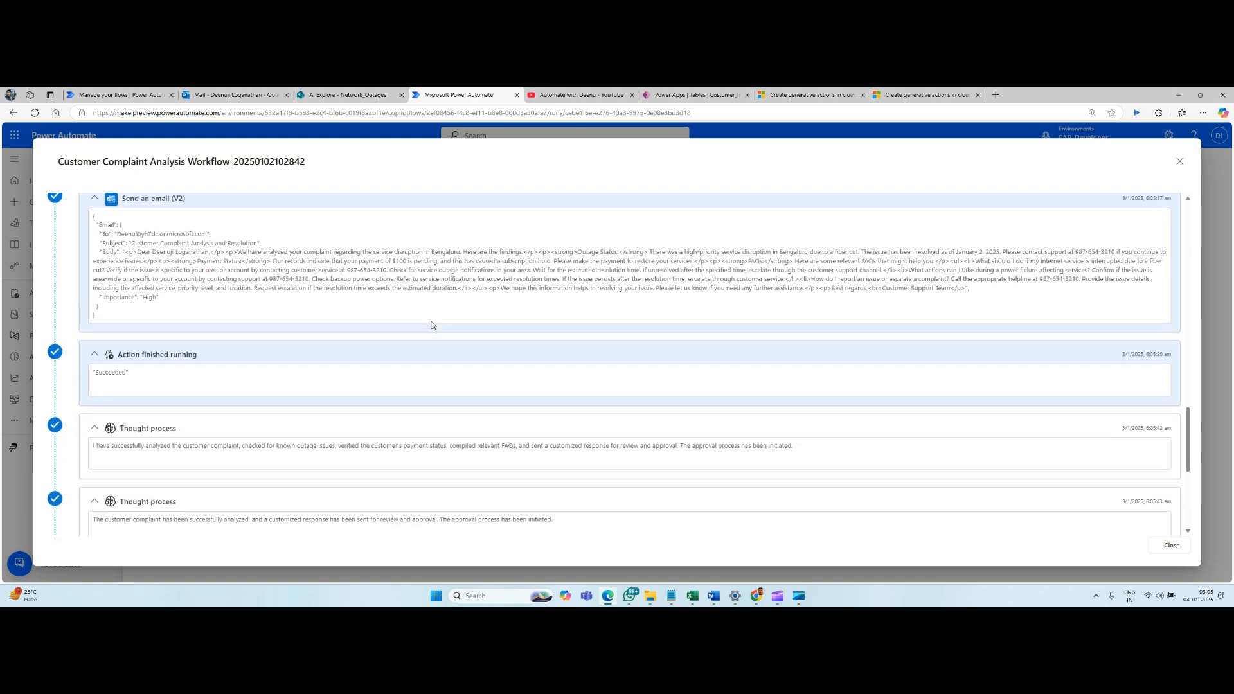
# Review the whole run again, from the Test run input values through the Get items action and result to the output values.
pyautogui.scroll(12, 428, 322)
pyautogui.scroll(10, 424, 317)
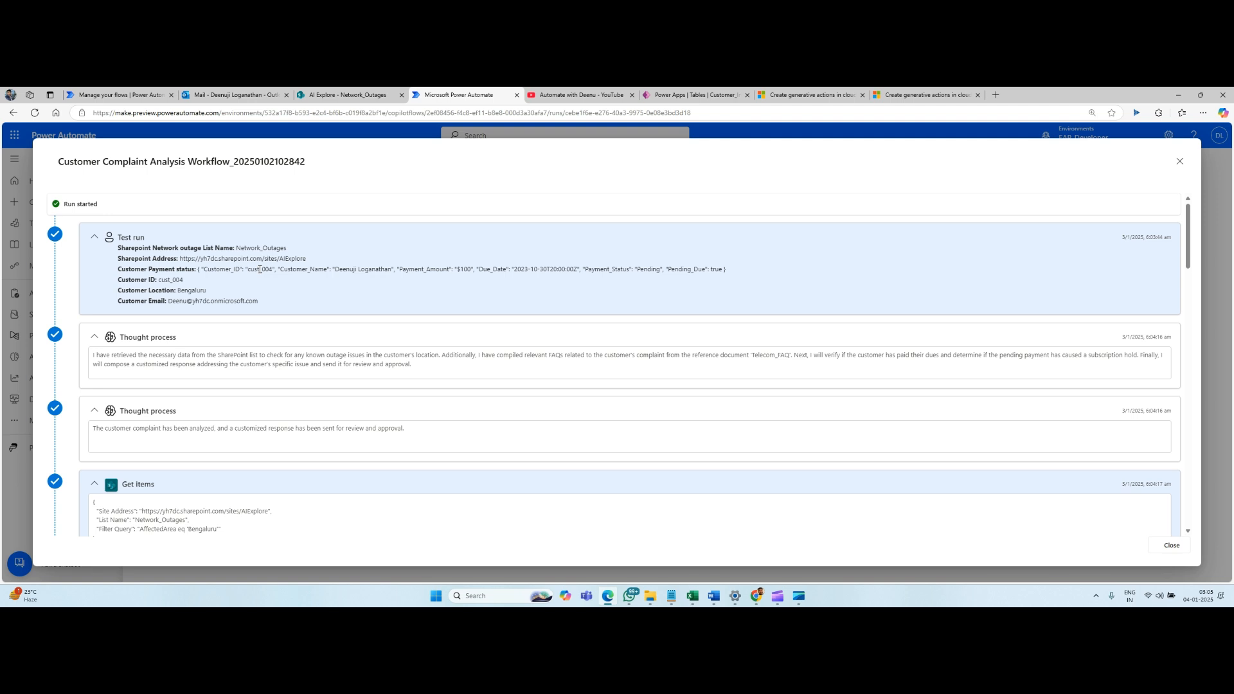
pyautogui.scroll(-3, 356, 353)
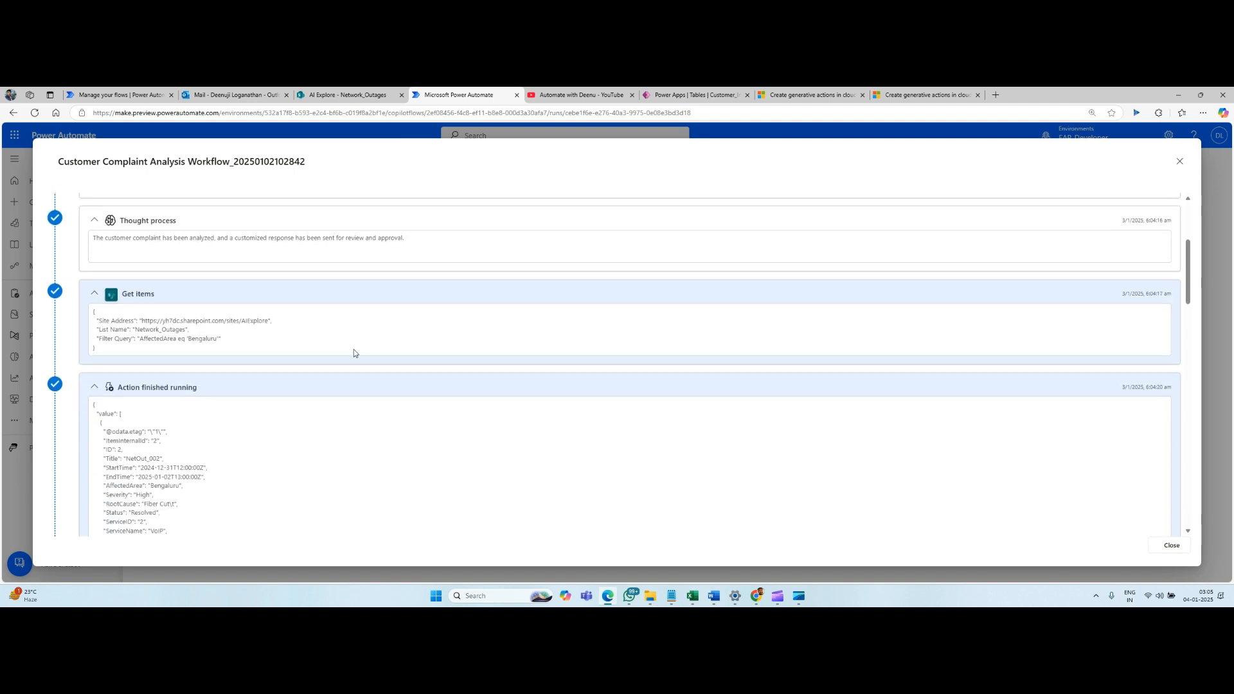
pyautogui.scroll(-15, 353, 349)
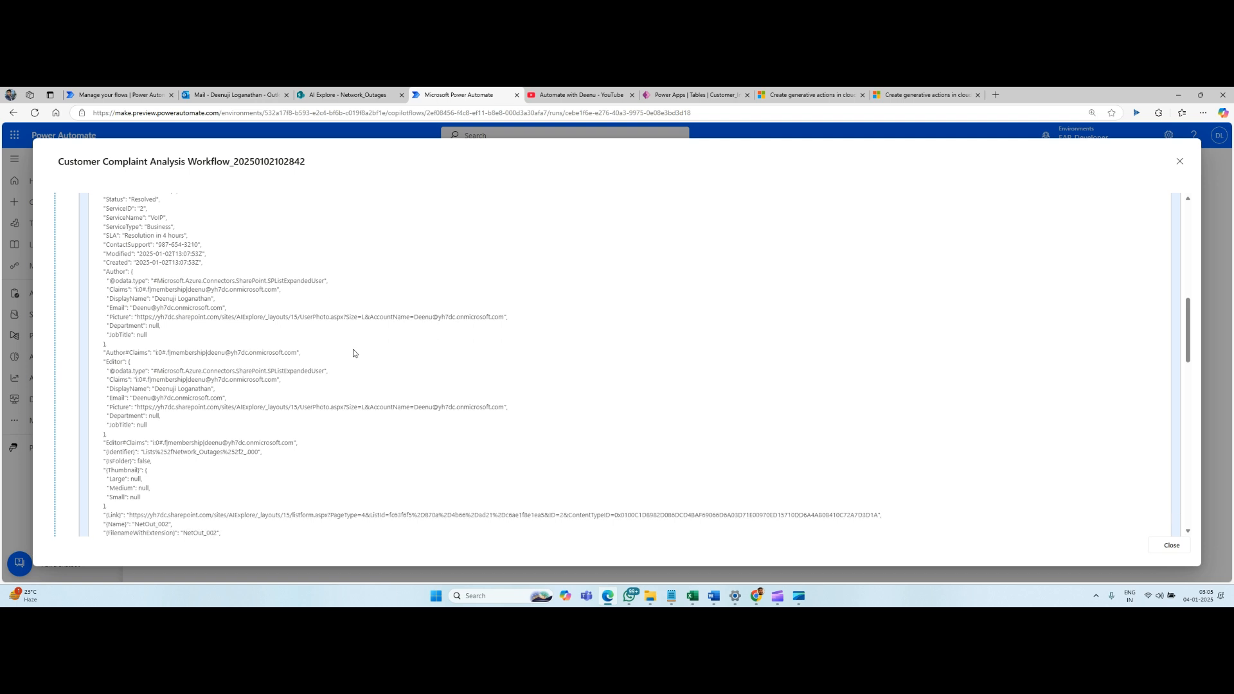
pyautogui.scroll(-10, 353, 349)
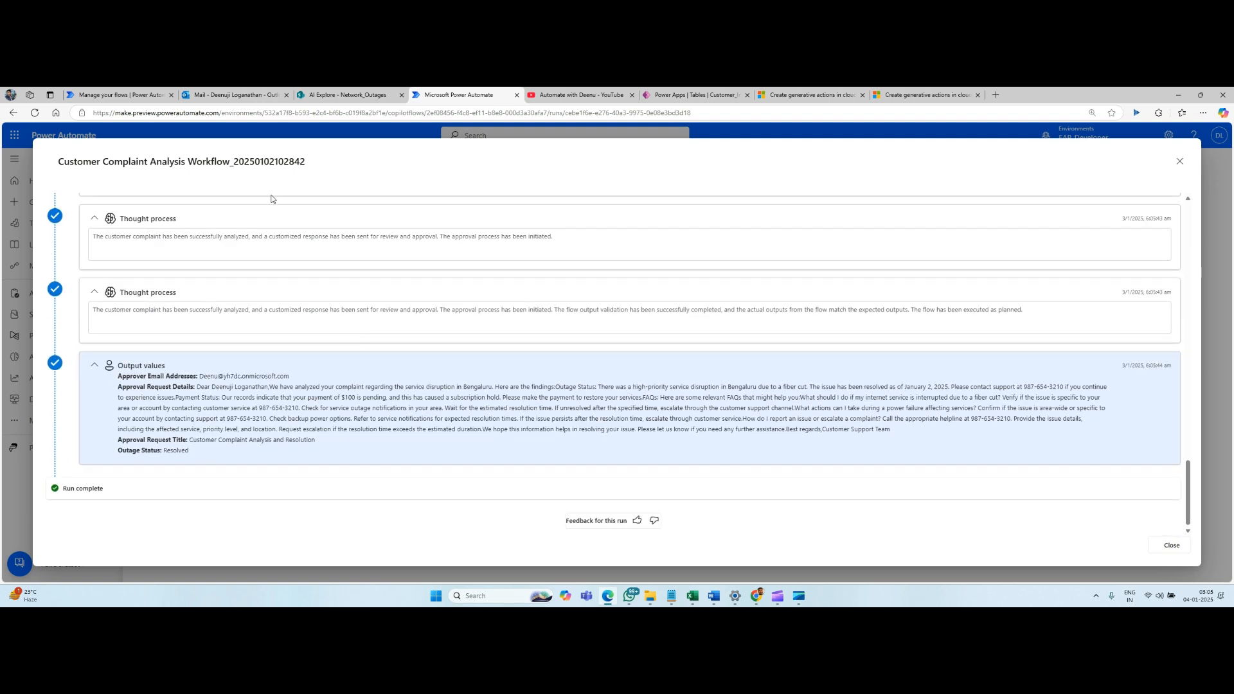
# Open the "Create generative actions in cloud flows (preview)" article and highlight "authored", "tested" and "executed" in its introduction.
pyautogui.click(920, 95)
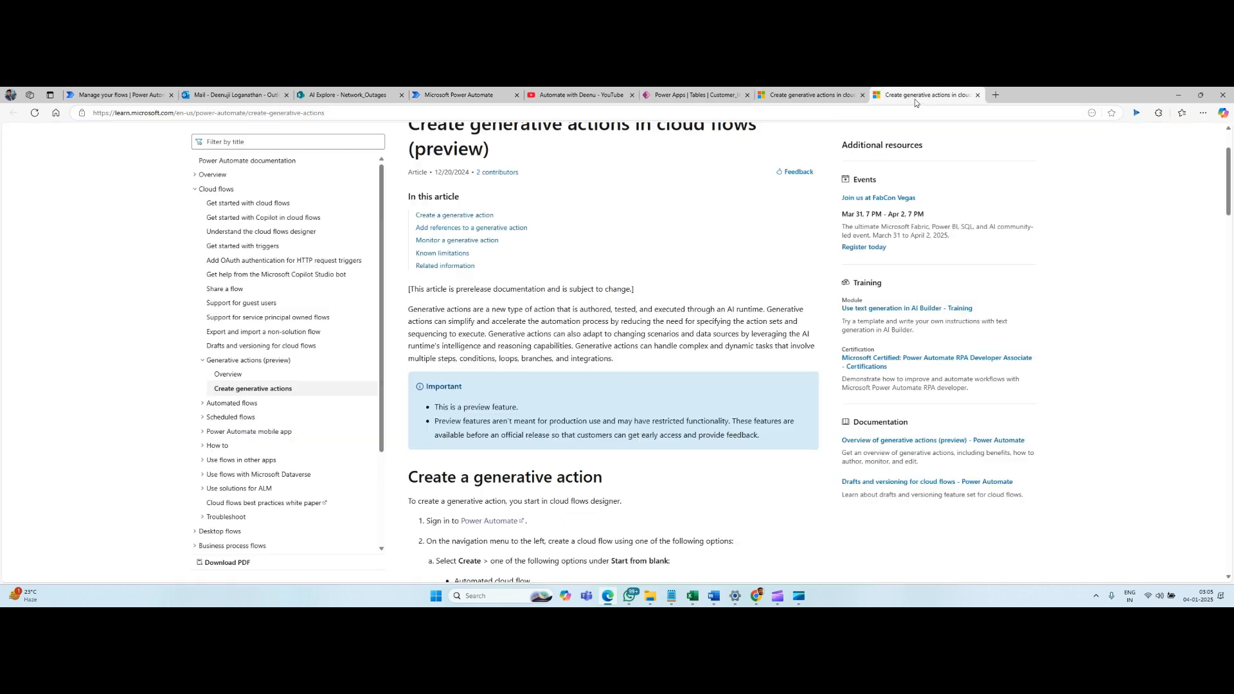
pyautogui.doubleClick(595, 310)
pyautogui.doubleClick(624, 310)
pyautogui.doubleClick(669, 311)
pyautogui.click(124, 100)
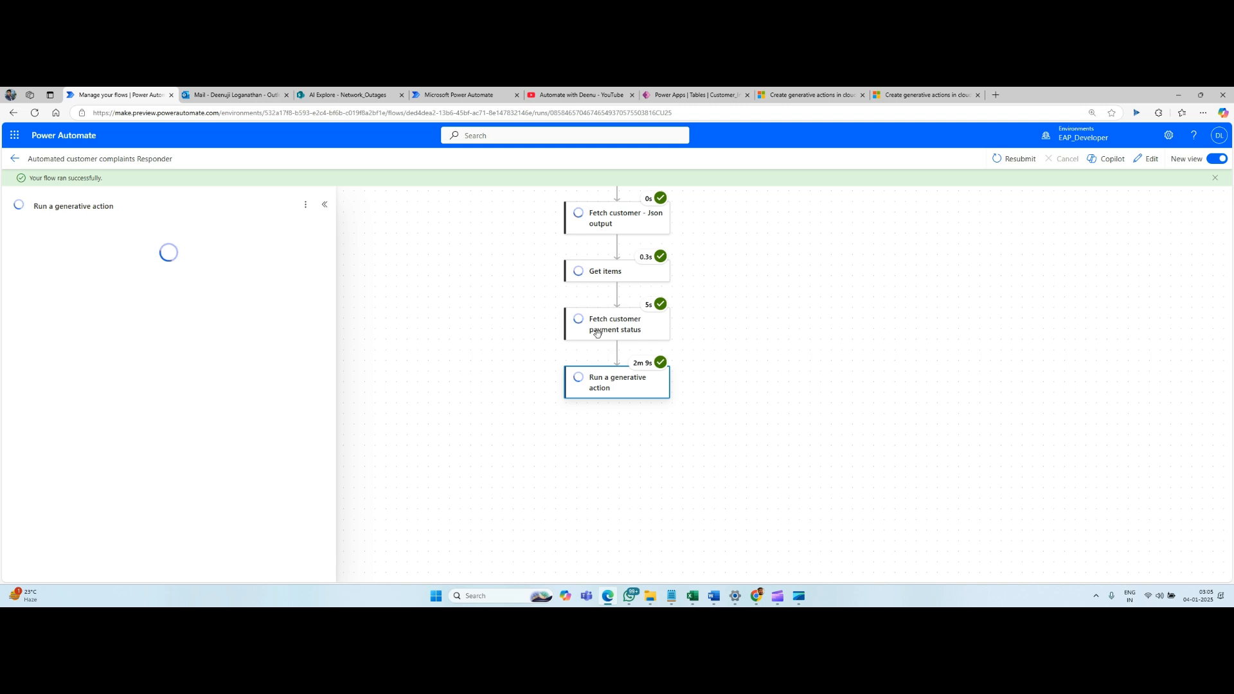
pyautogui.click(15, 159)
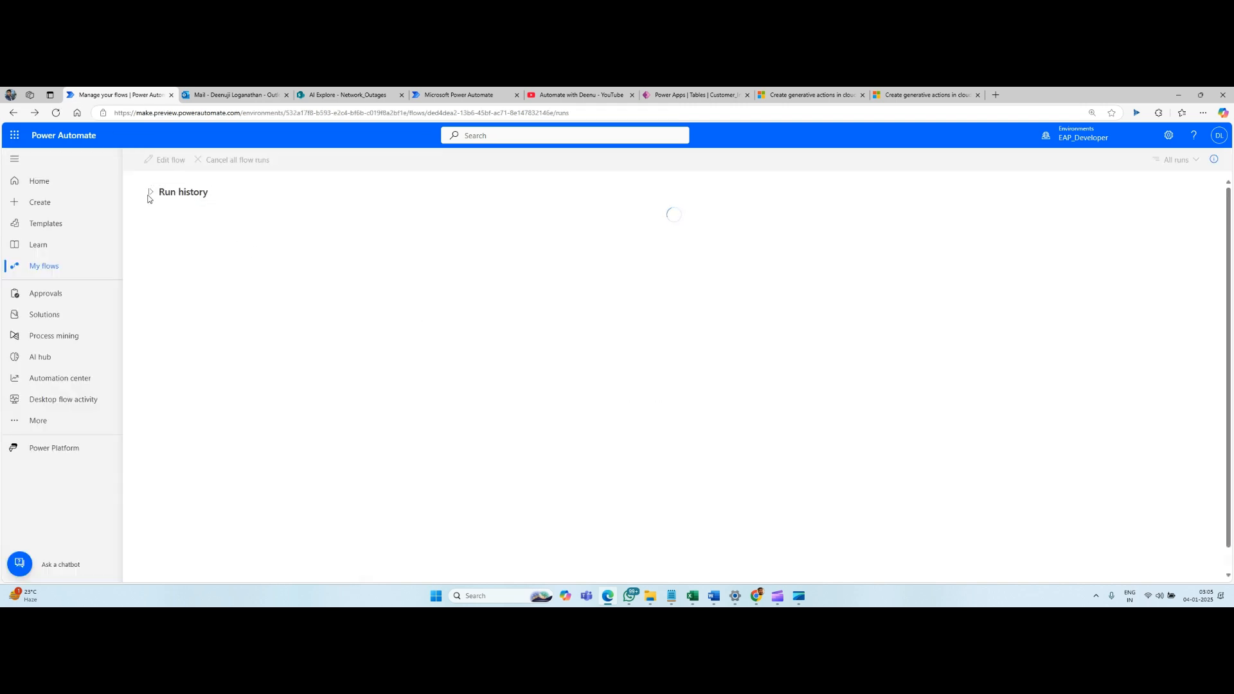
pyautogui.click(454, 96)
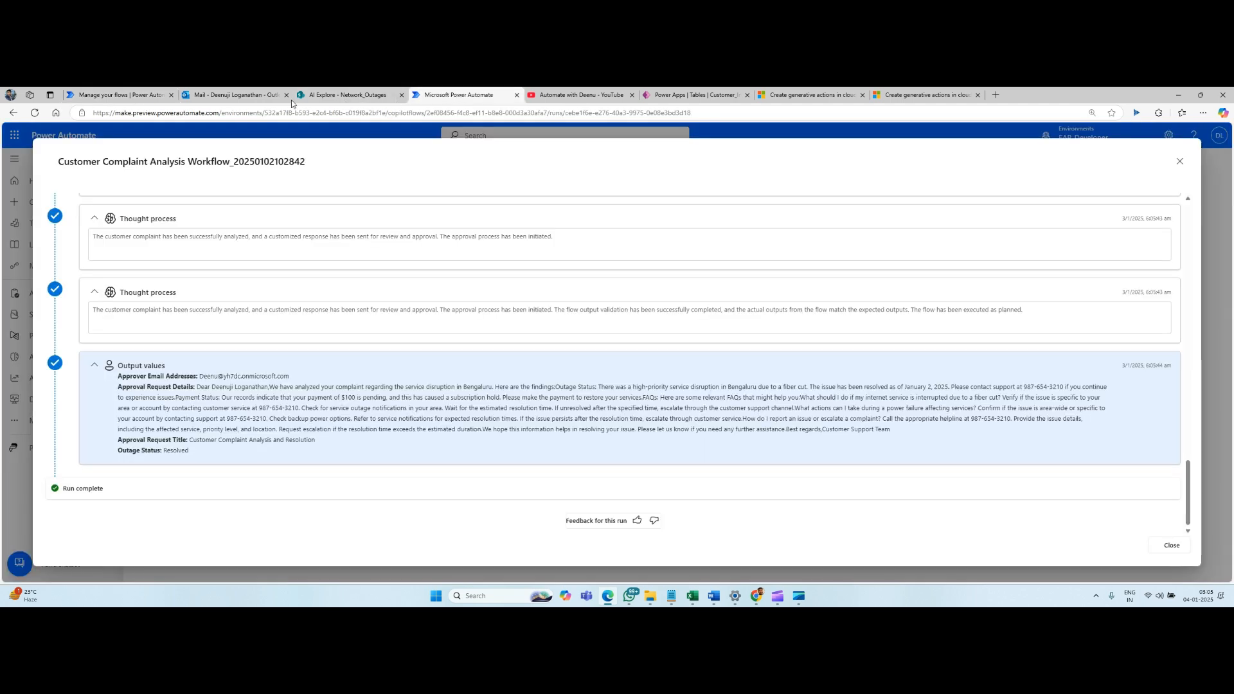
pyautogui.click(1179, 162)
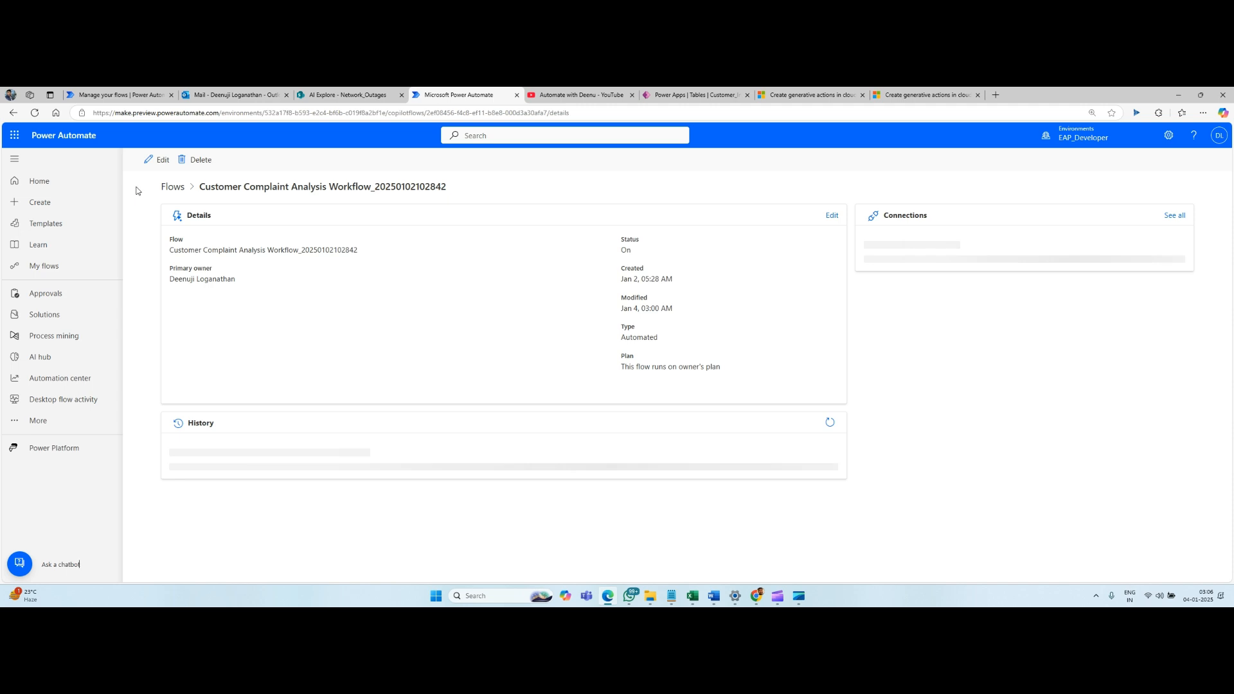
pyautogui.click(160, 162)
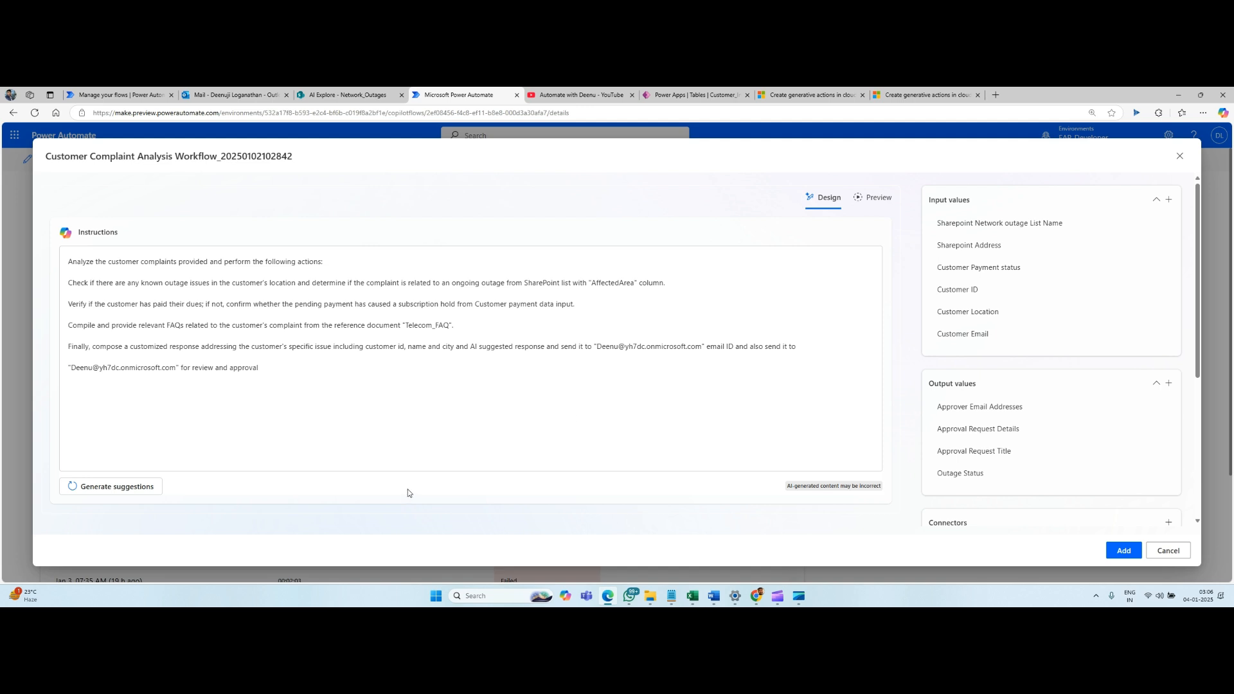
# Highlight "tested" in the documentation article, then examine the generative action's Preview view with its sample value fields.
pyautogui.click(914, 95)
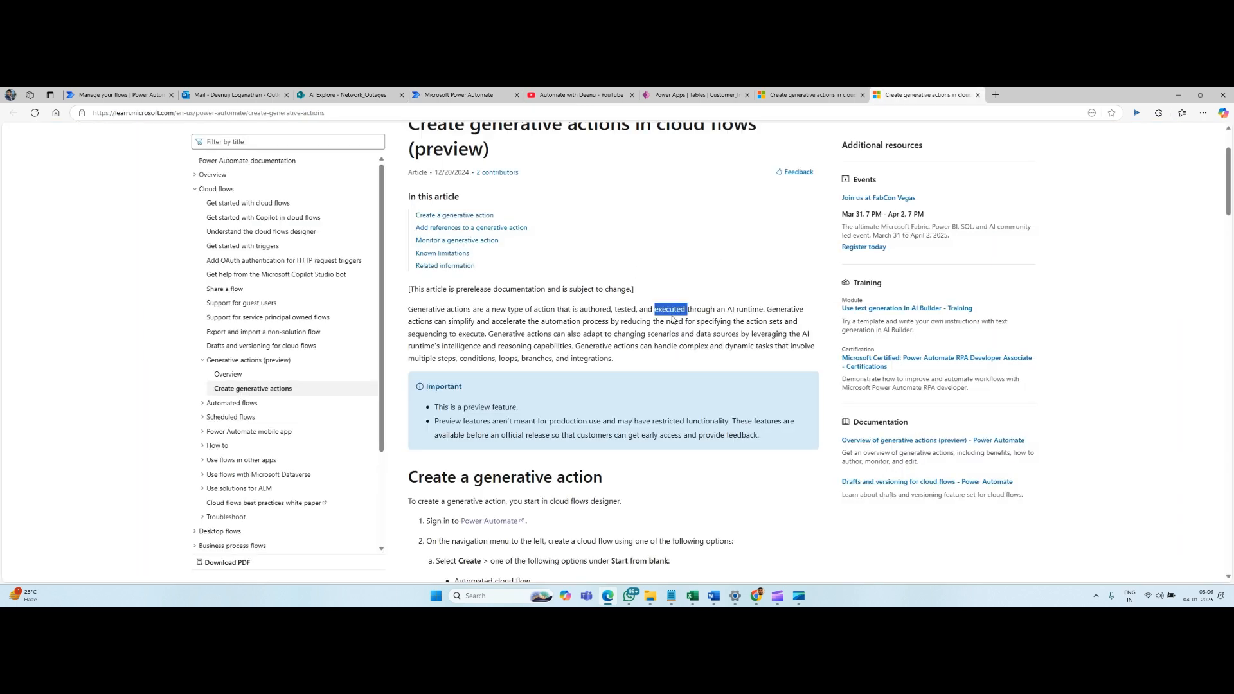
pyautogui.doubleClick(625, 312)
pyautogui.click(116, 95)
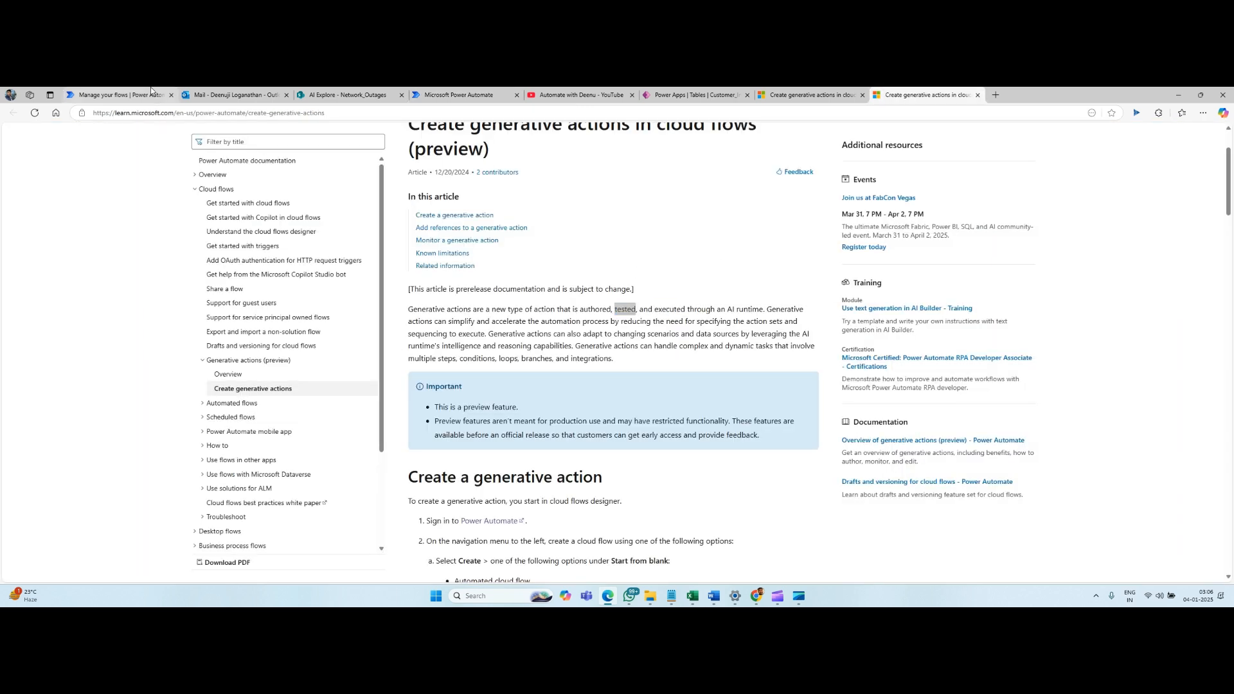
pyautogui.click(476, 95)
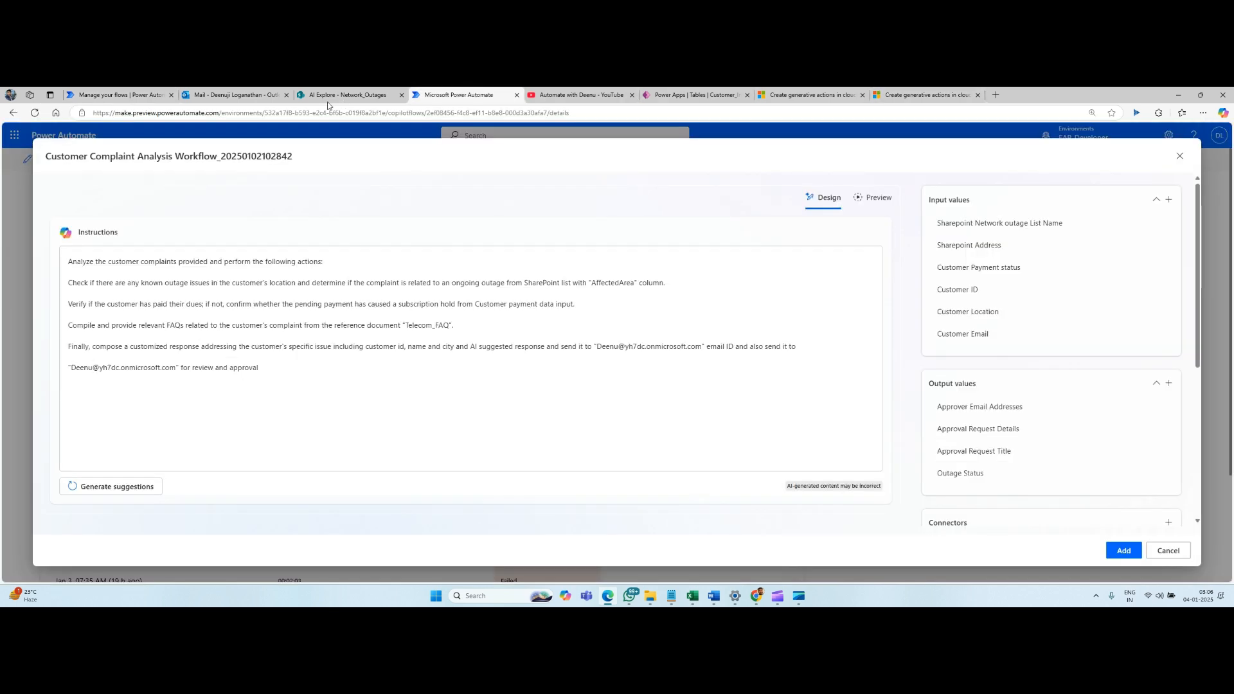
pyautogui.click(873, 198)
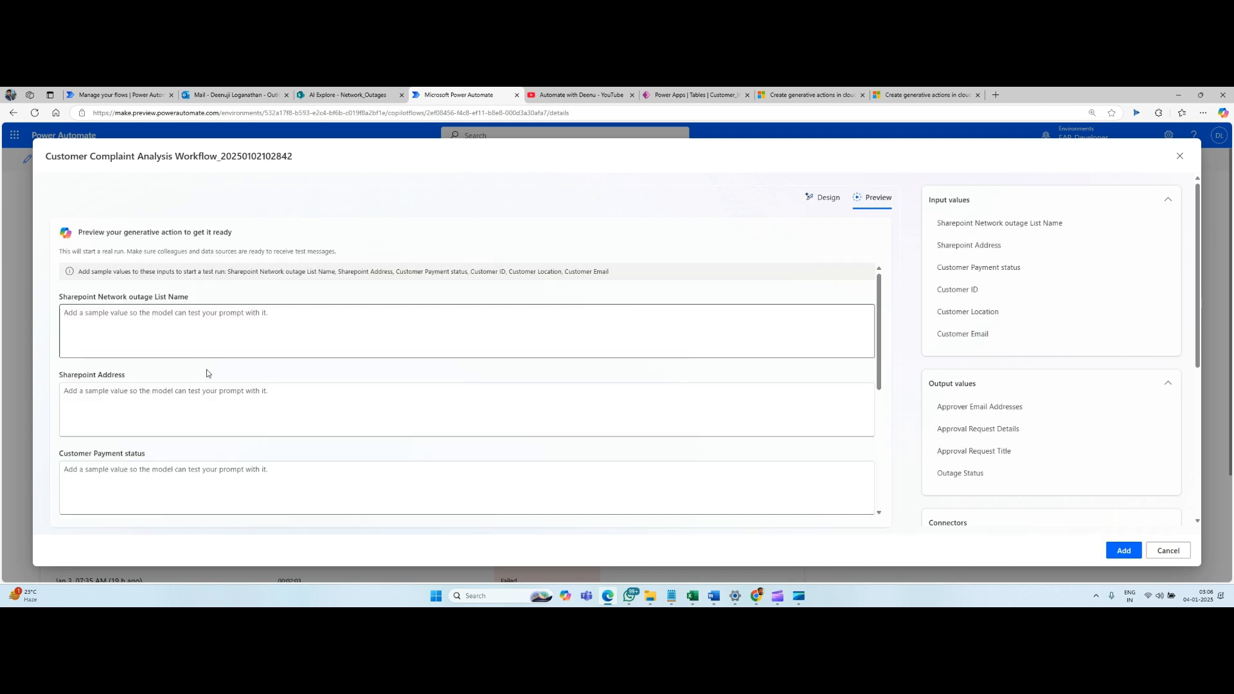
pyautogui.scroll(-4, 229, 412)
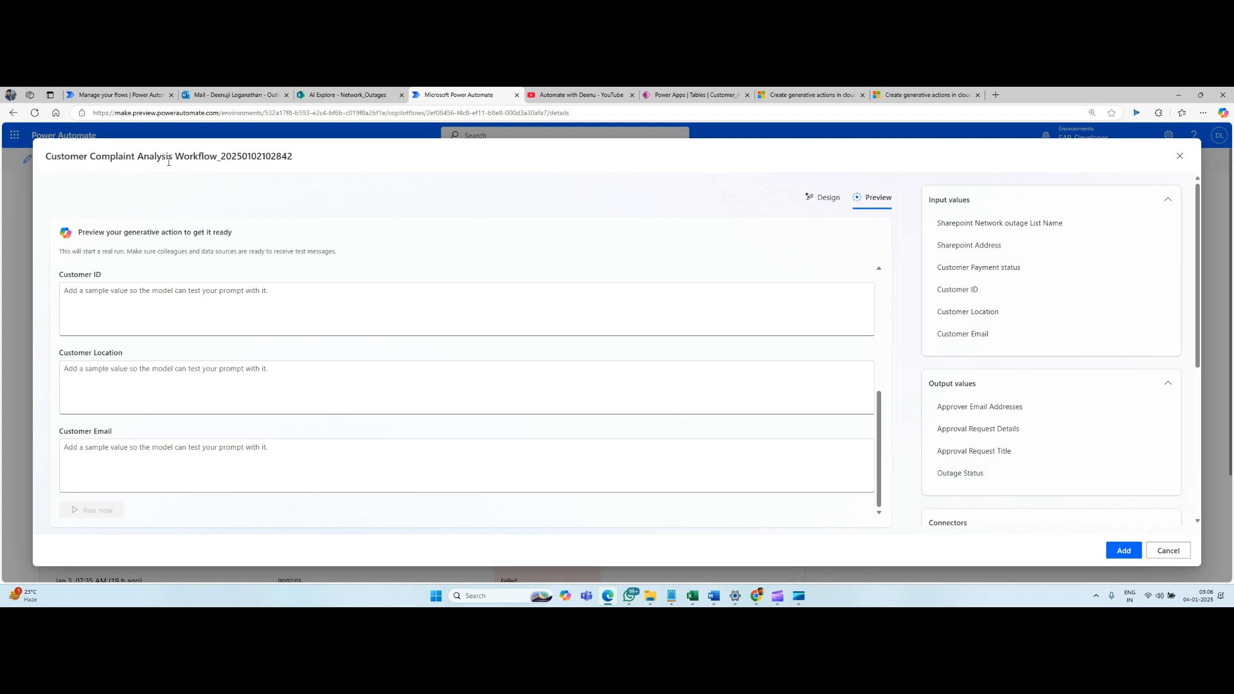
# Go to the Power Automate home page, then read Business value and Feature details in the generative actions release plan article.
pyautogui.click(140, 97)
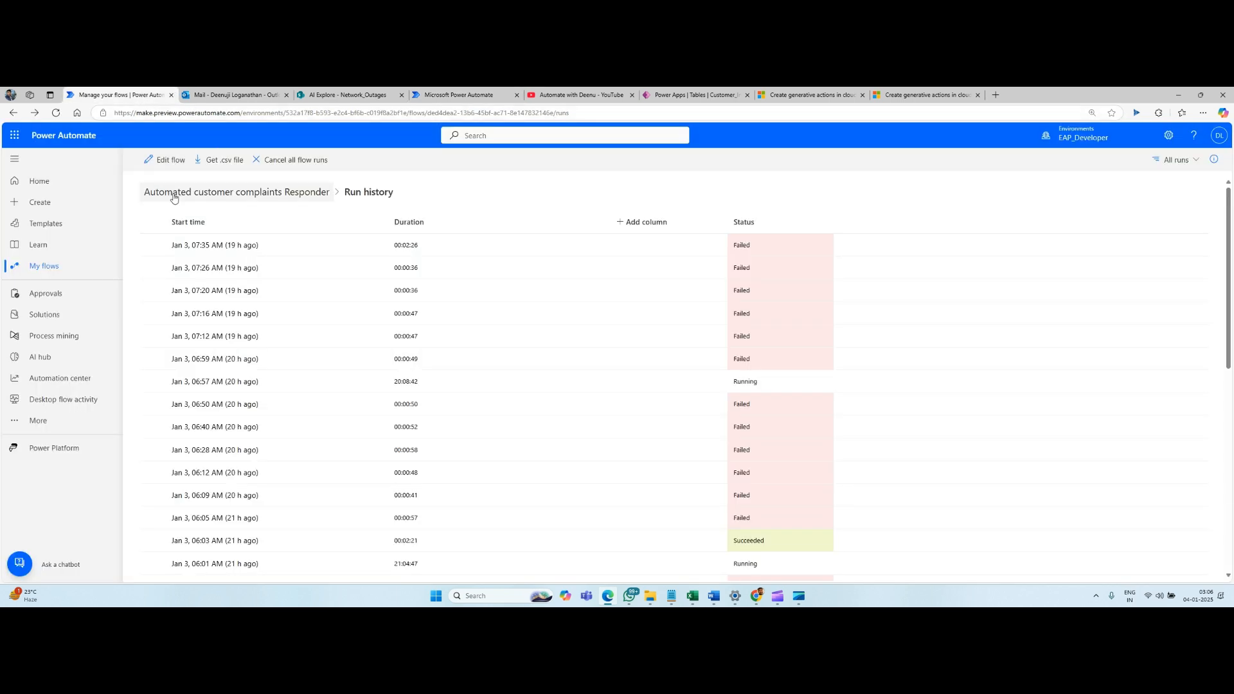
pyautogui.click(37, 181)
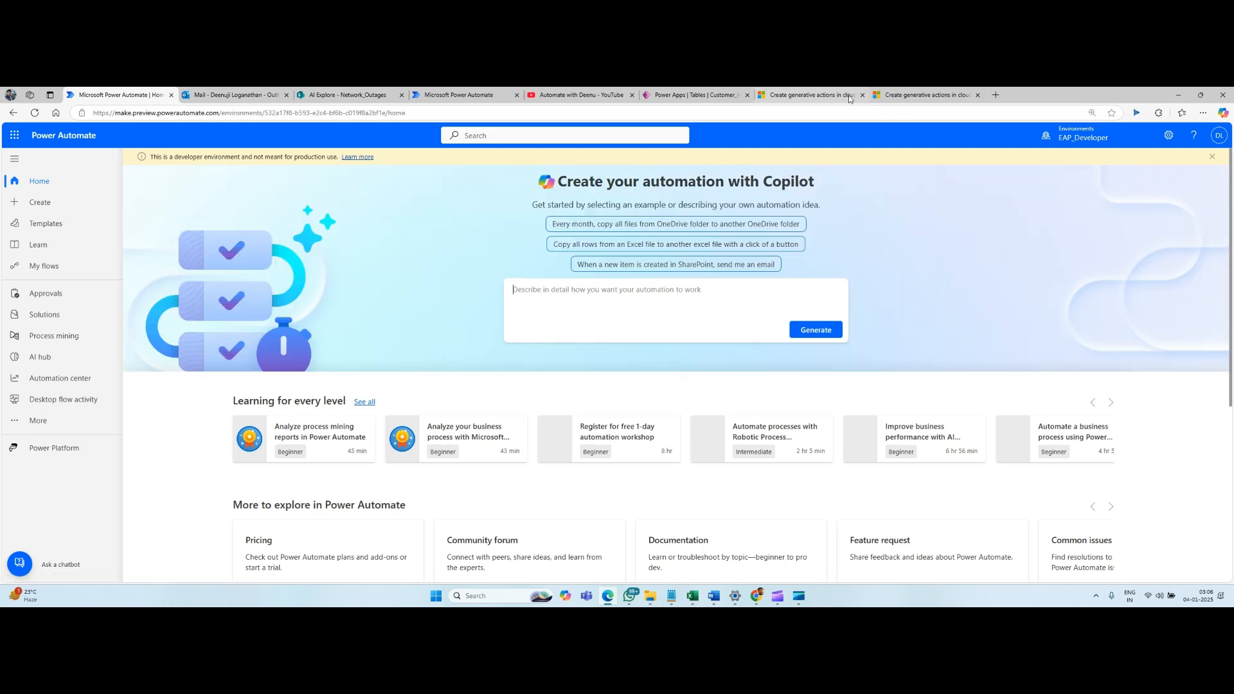
pyautogui.click(810, 95)
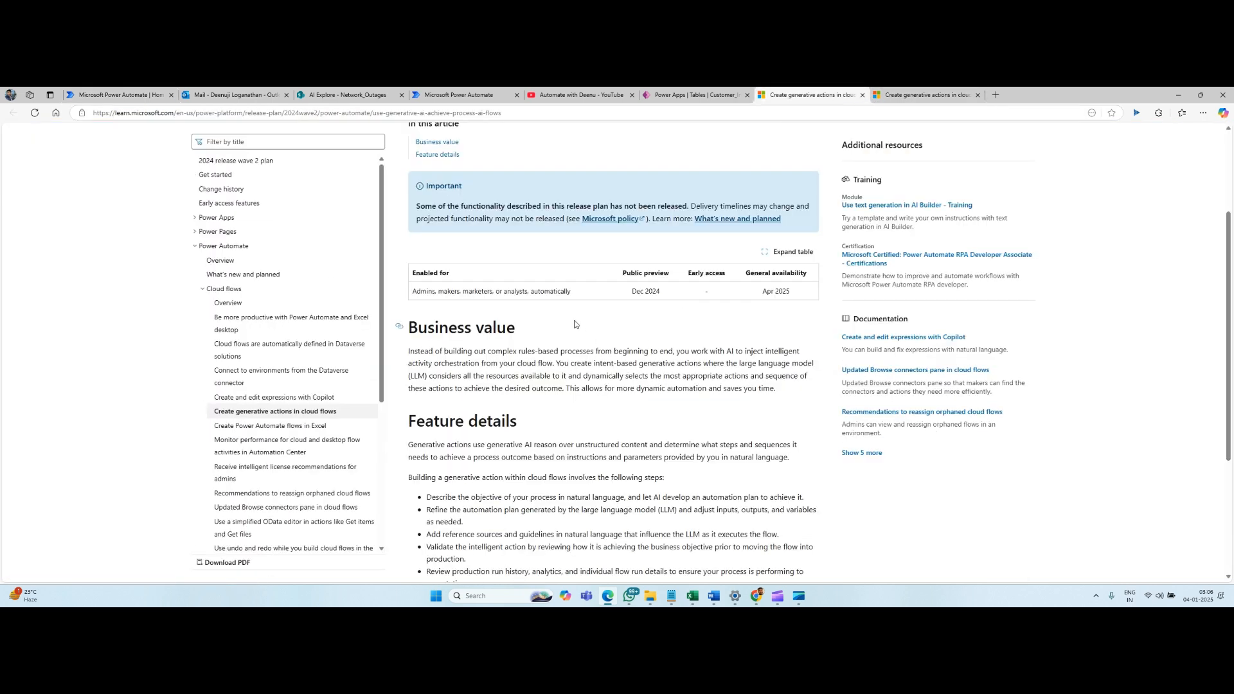
pyautogui.scroll(-3, 538, 277)
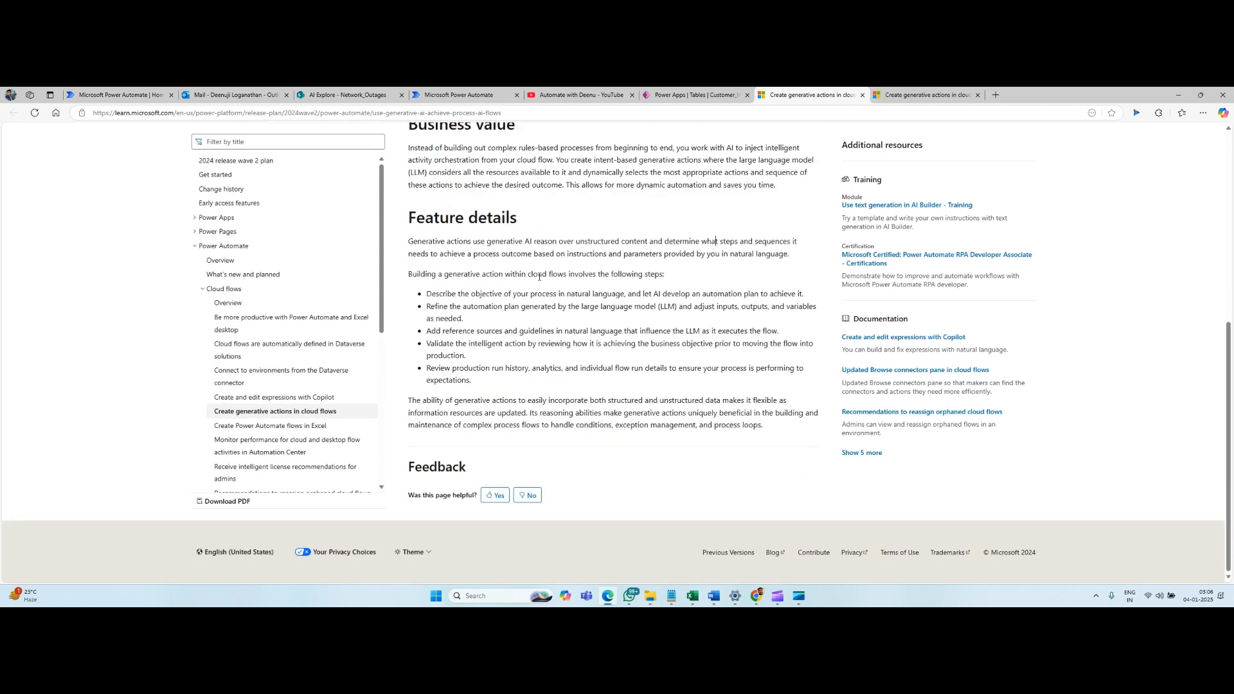
pyautogui.scroll(2, 558, 277)
# Read through the "Create generative actions in cloud flows (preview)" article down to the Known limitations section.
pyautogui.click(922, 97)
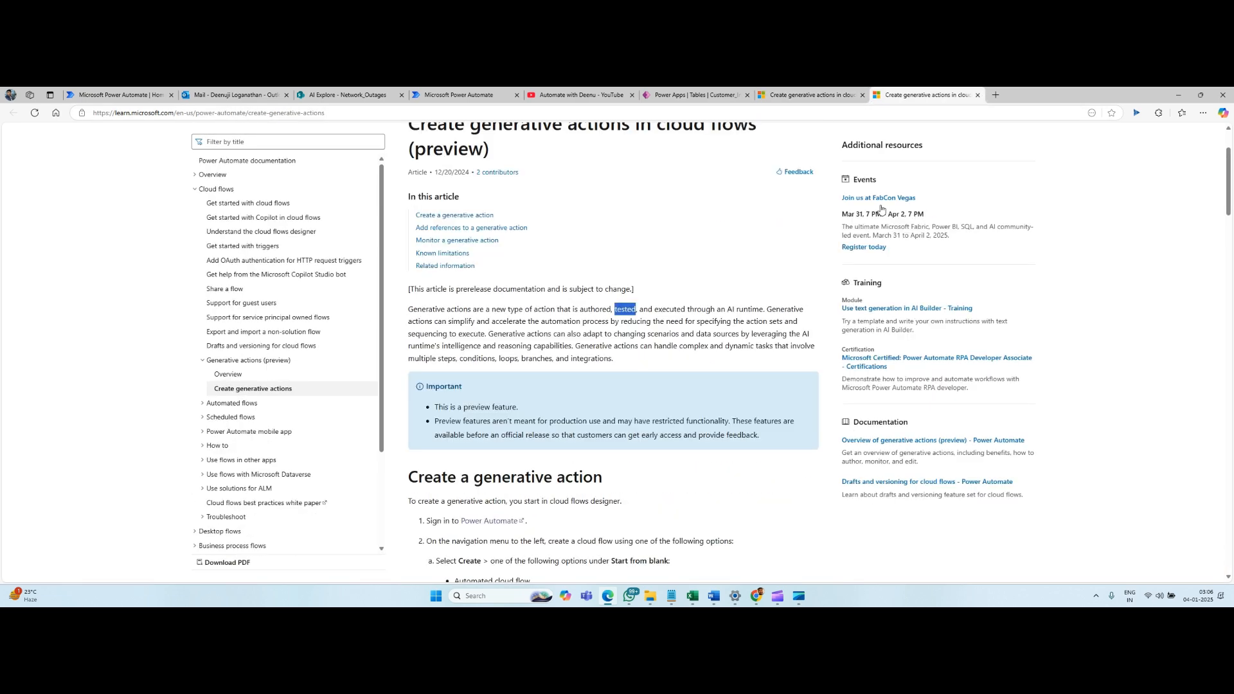
pyautogui.scroll(-12, 661, 295)
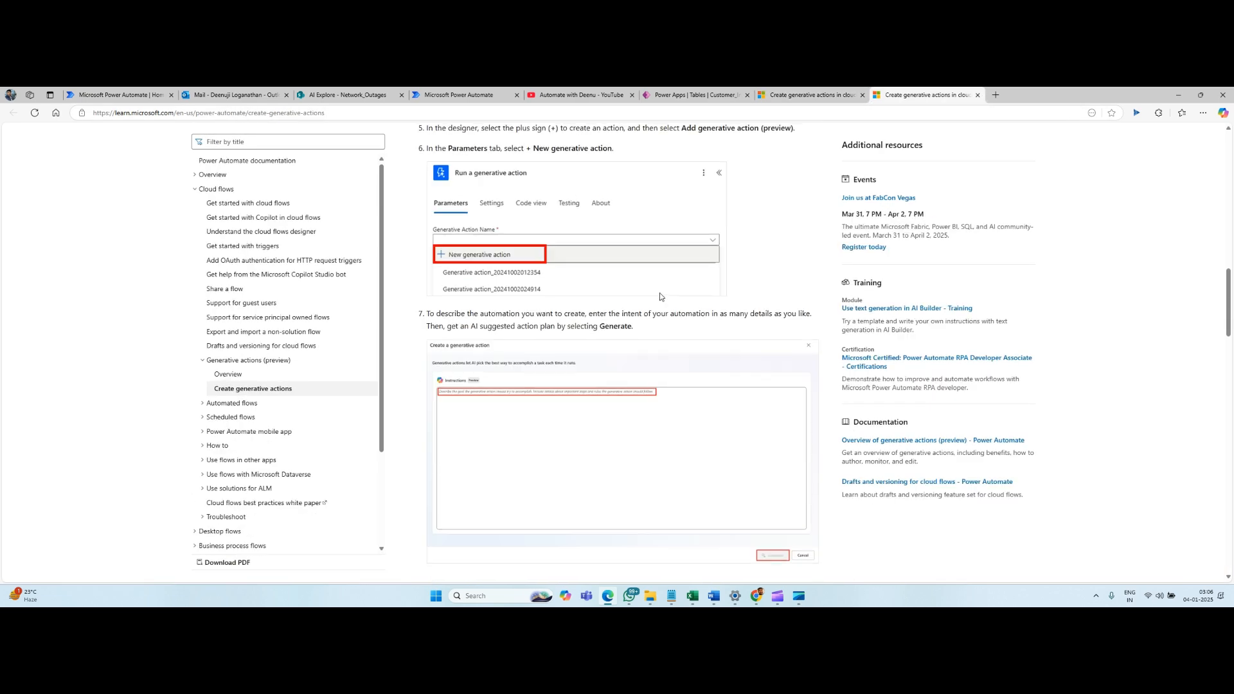
pyautogui.scroll(-5, 660, 296)
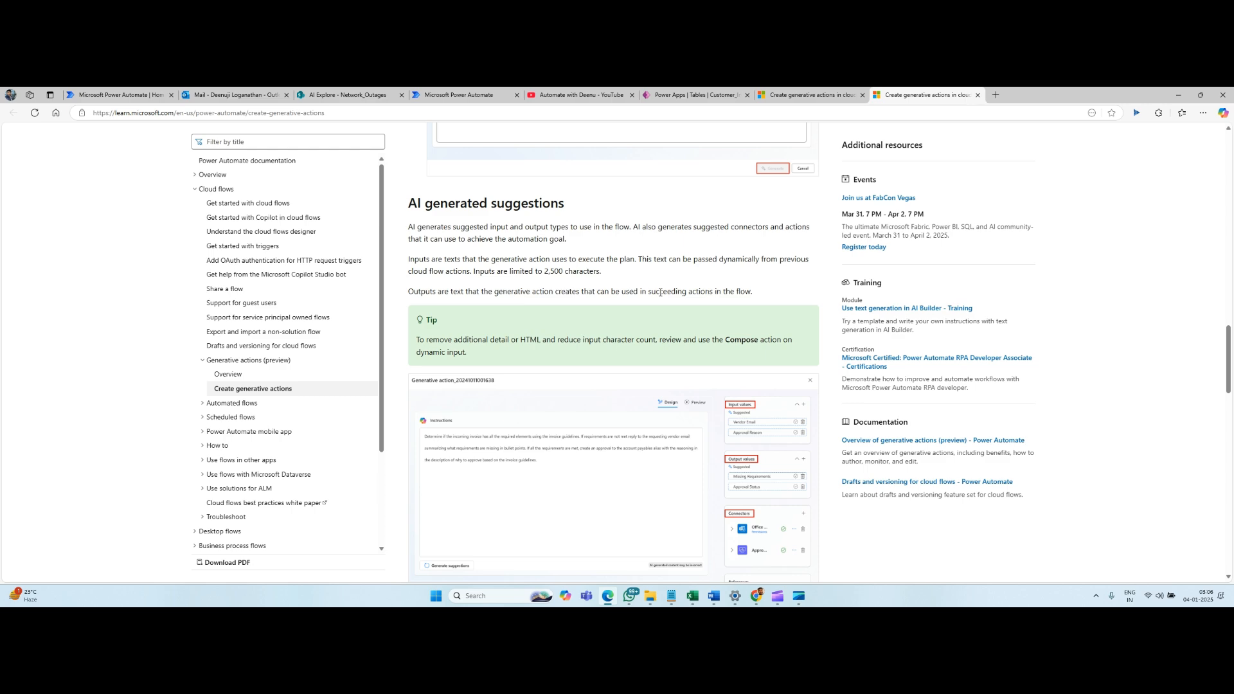
pyautogui.scroll(-10, 660, 294)
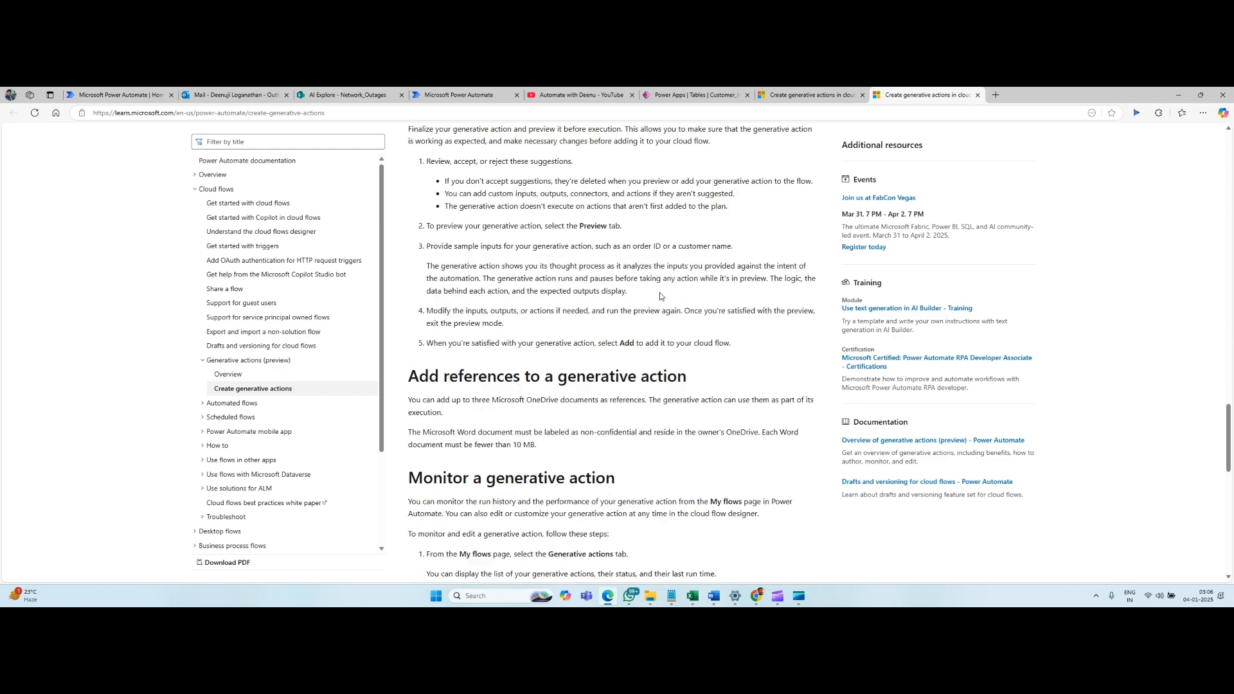
pyautogui.scroll(-8, 660, 295)
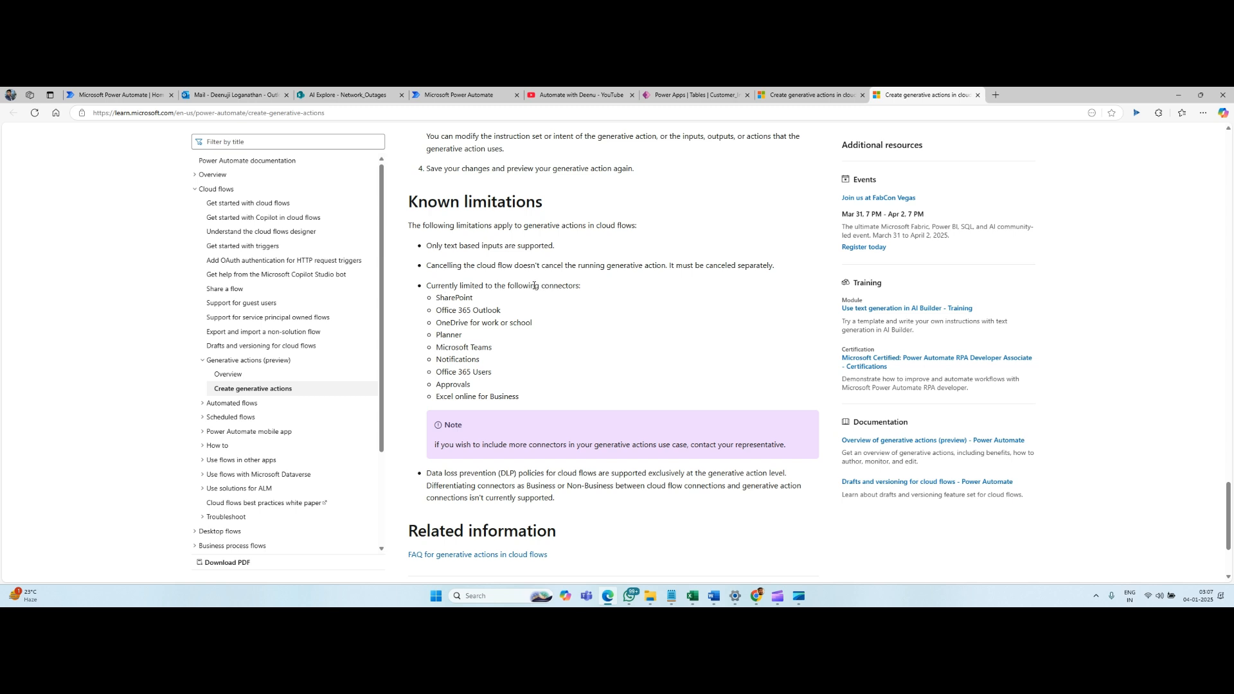
# Return to the generative action's Design view and review its input values, output values, connectors and the Telecom_FAQ reference.
pyautogui.click(458, 96)
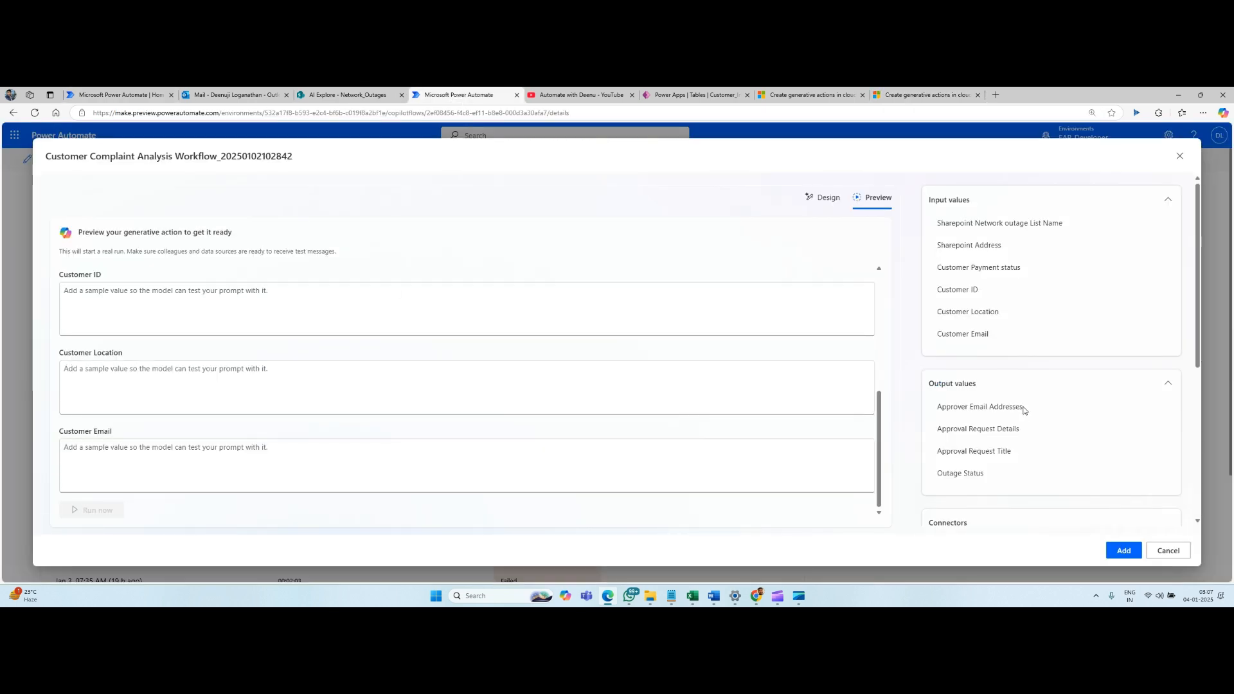
pyautogui.scroll(-3, 1029, 412)
pyautogui.scroll(-1, 1072, 432)
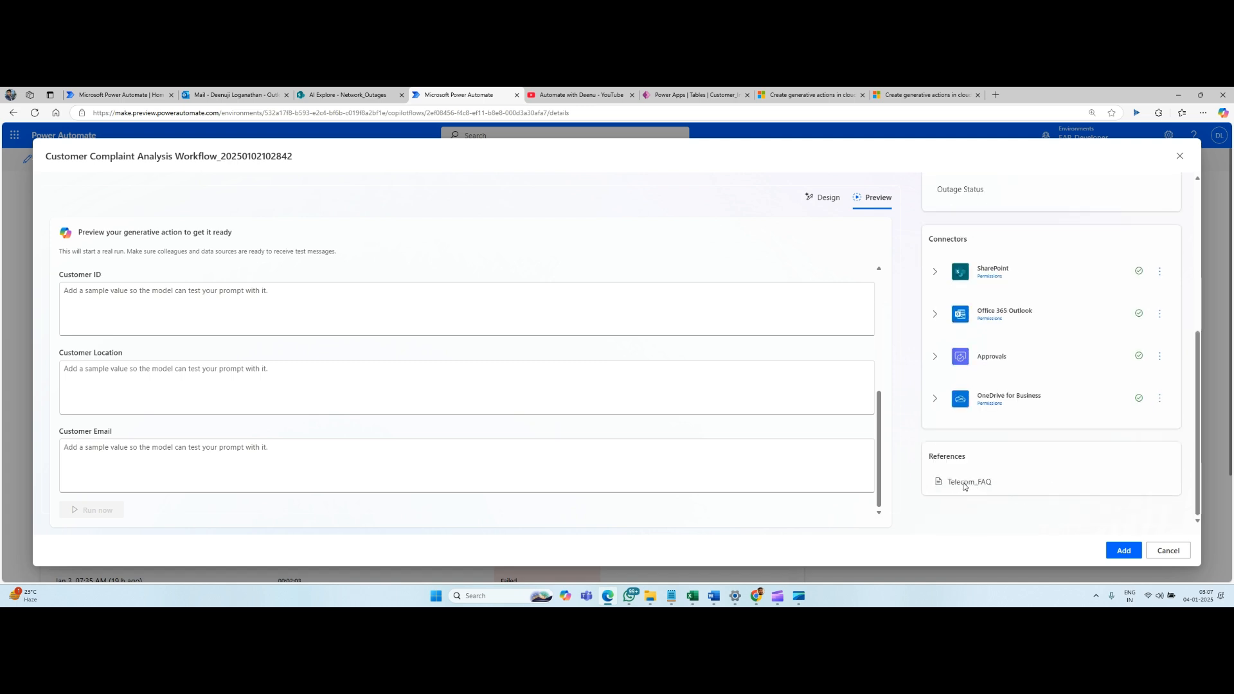
pyautogui.click(829, 203)
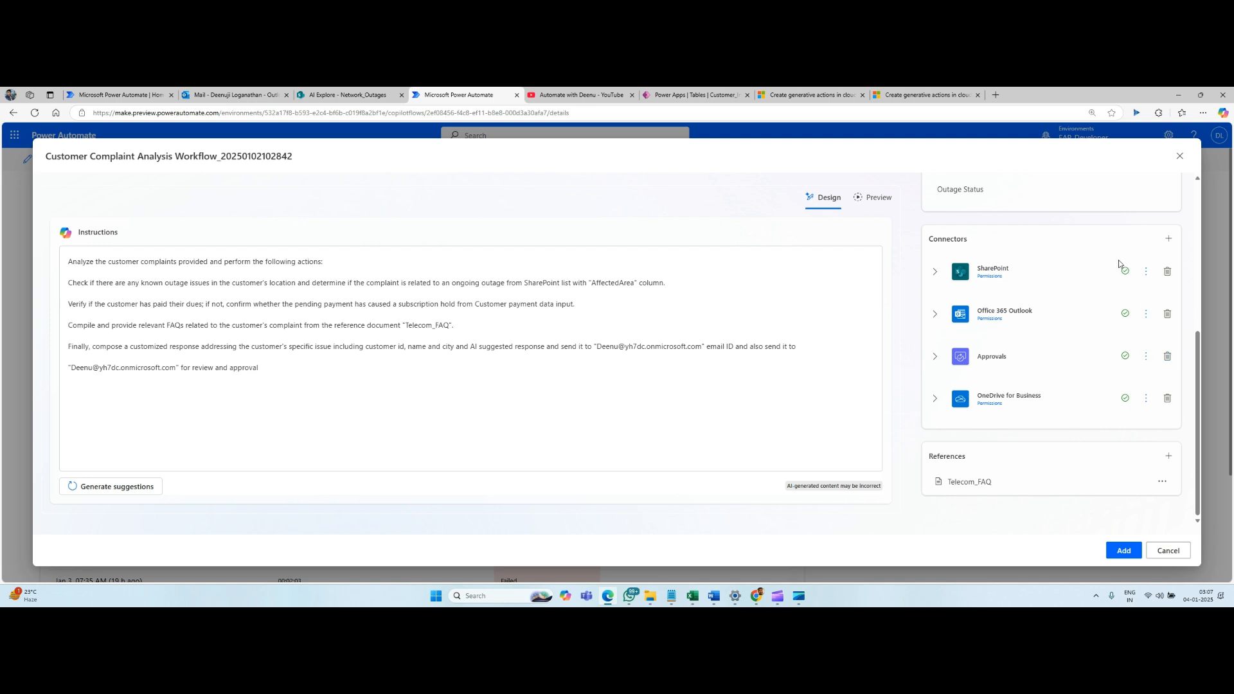
pyautogui.scroll(1, 1119, 263)
pyautogui.scroll(5, 1121, 275)
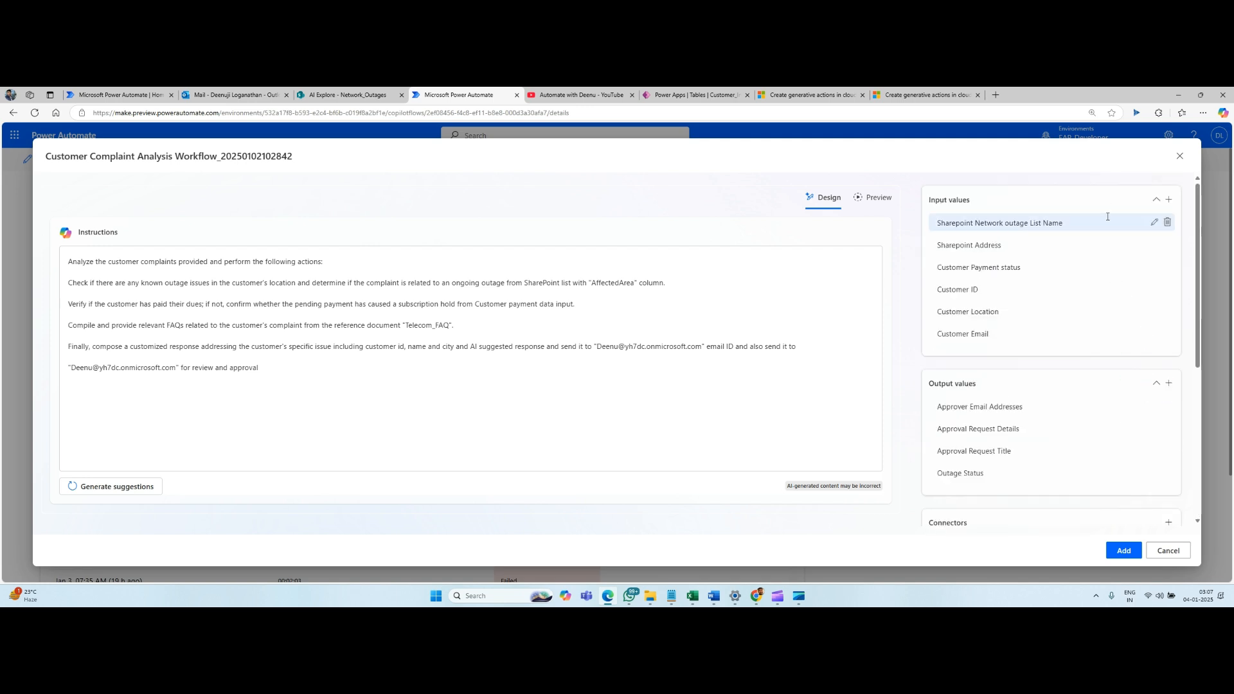
pyautogui.scroll(-5, 1121, 275)
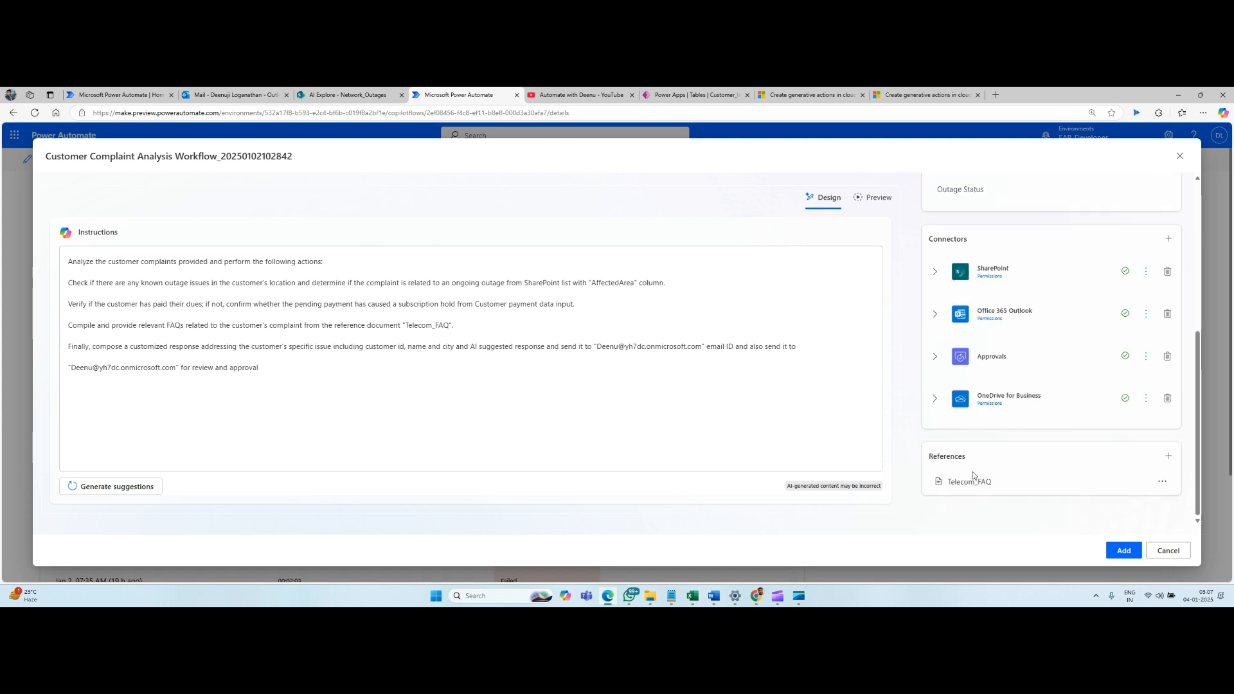
# Open the OneDrive file picker for adding a reference, dismiss it, and return to the article's Known limitations section.
pyautogui.click(1170, 458)
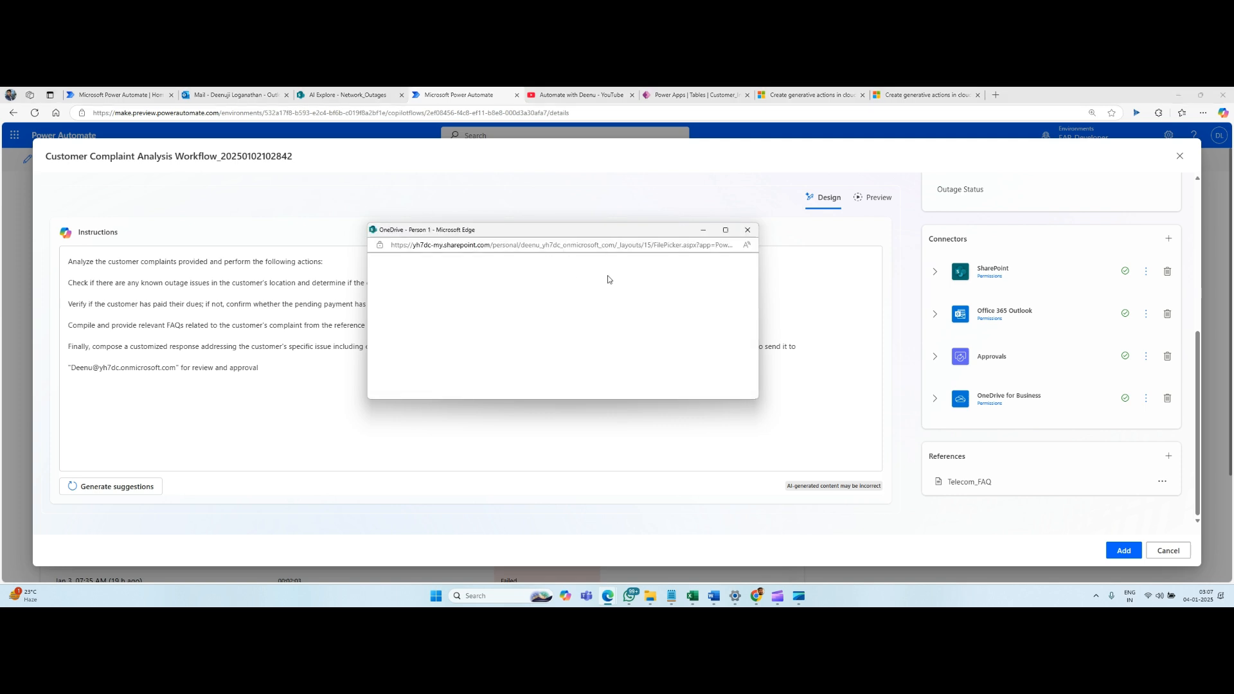
pyautogui.click(746, 231)
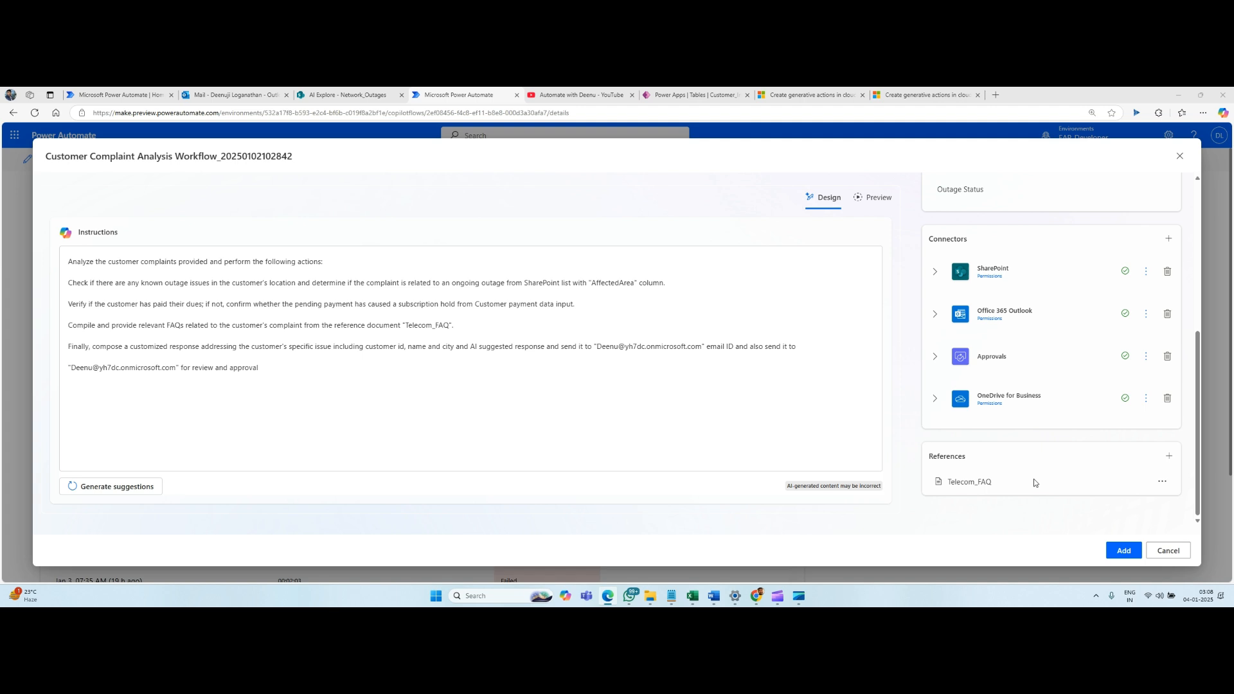
pyautogui.click(934, 92)
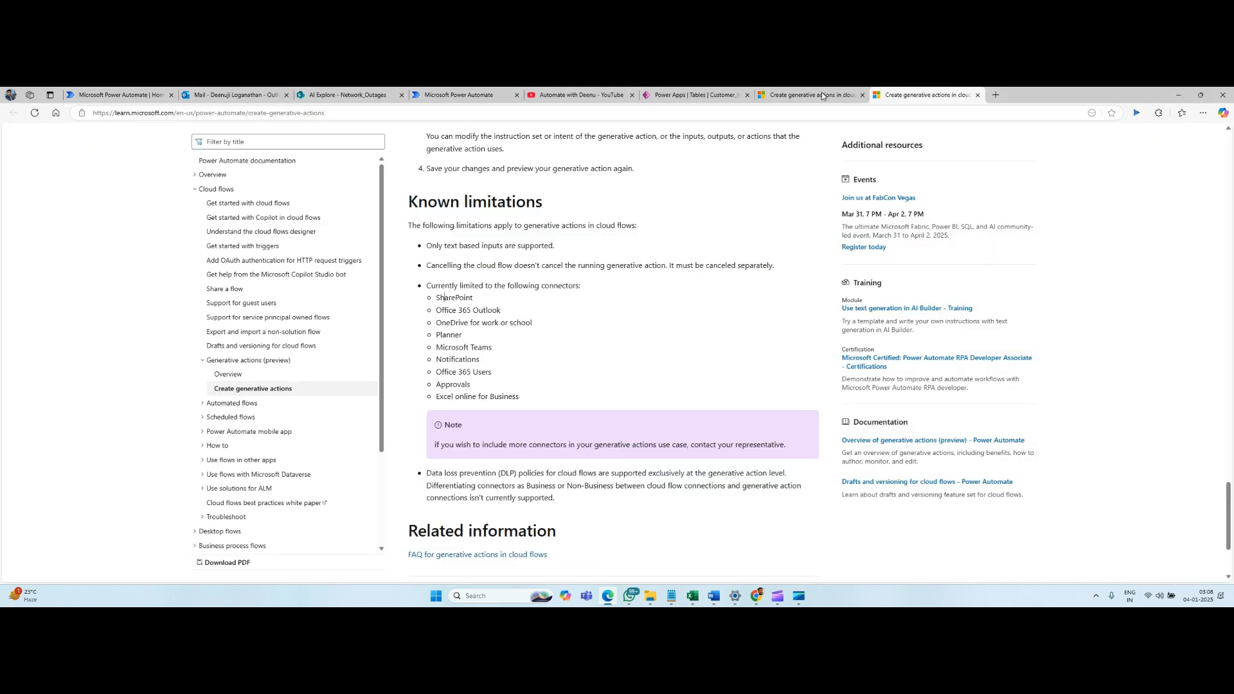
# Review the generative actions article from Known limitations back to its introduction, and reread the Create a generative action instructions through describing the automation's intent.
pyautogui.scroll(-2, 742, 298)
pyautogui.scroll(15, 738, 294)
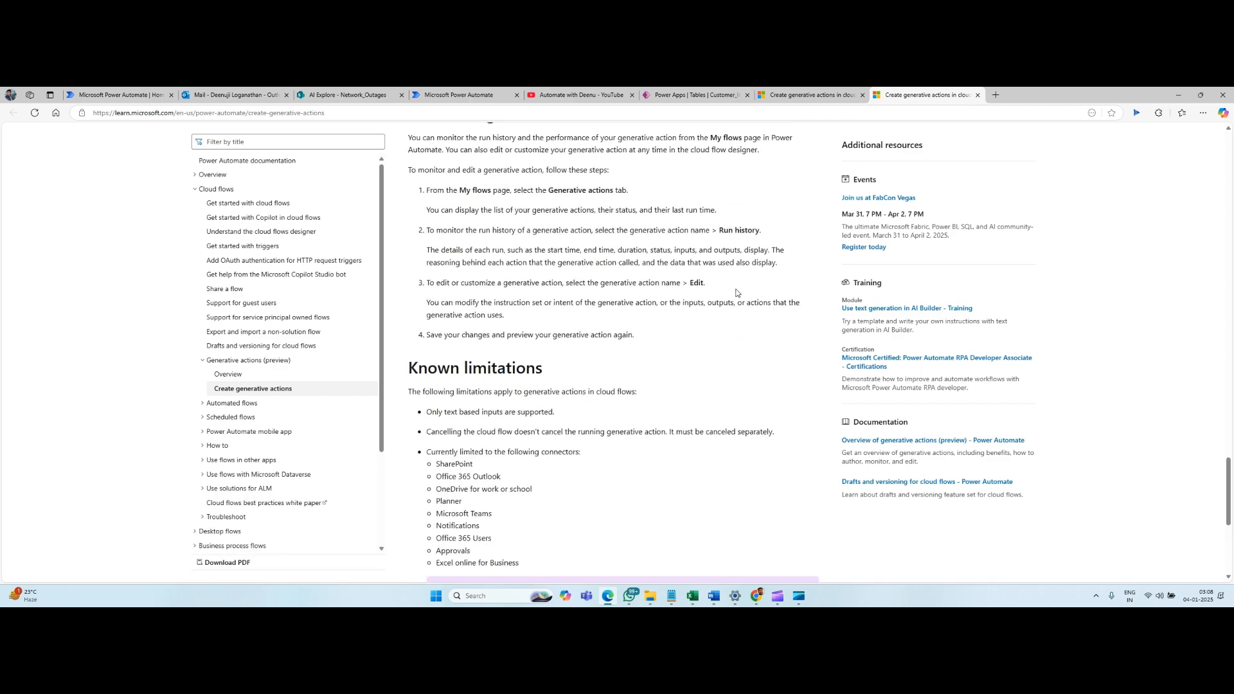
pyautogui.scroll(10, 736, 288)
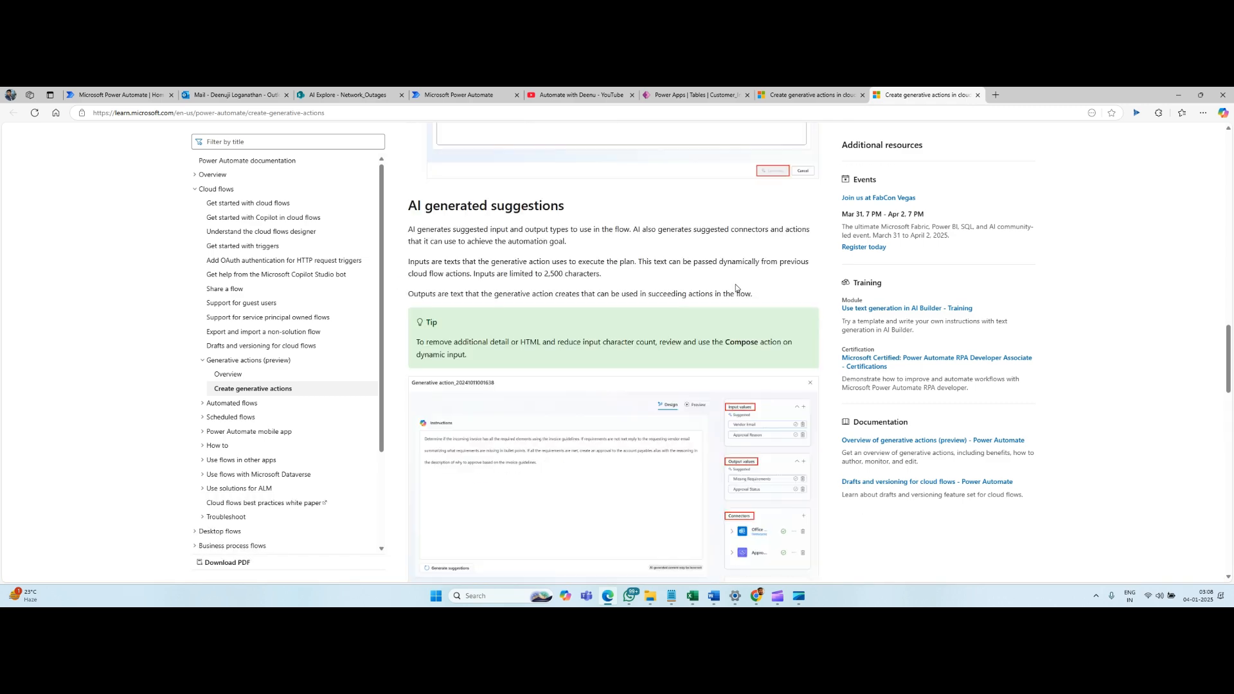
pyautogui.scroll(15, 736, 288)
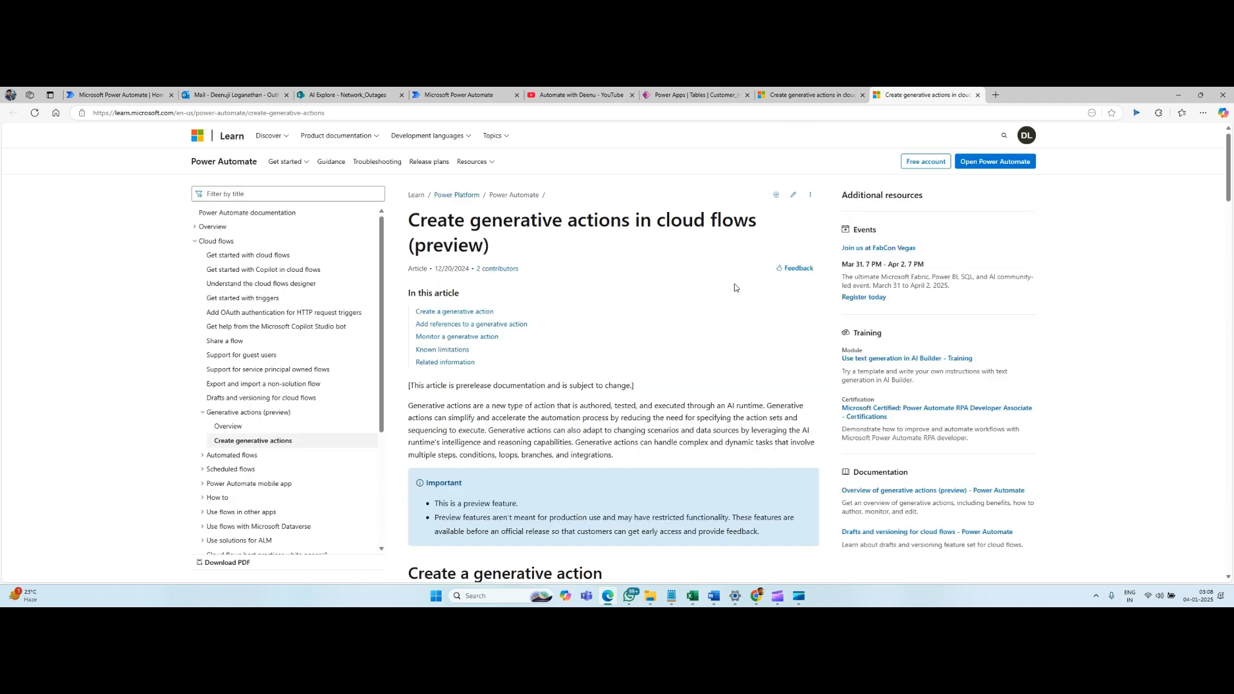
pyautogui.scroll(-8, 735, 288)
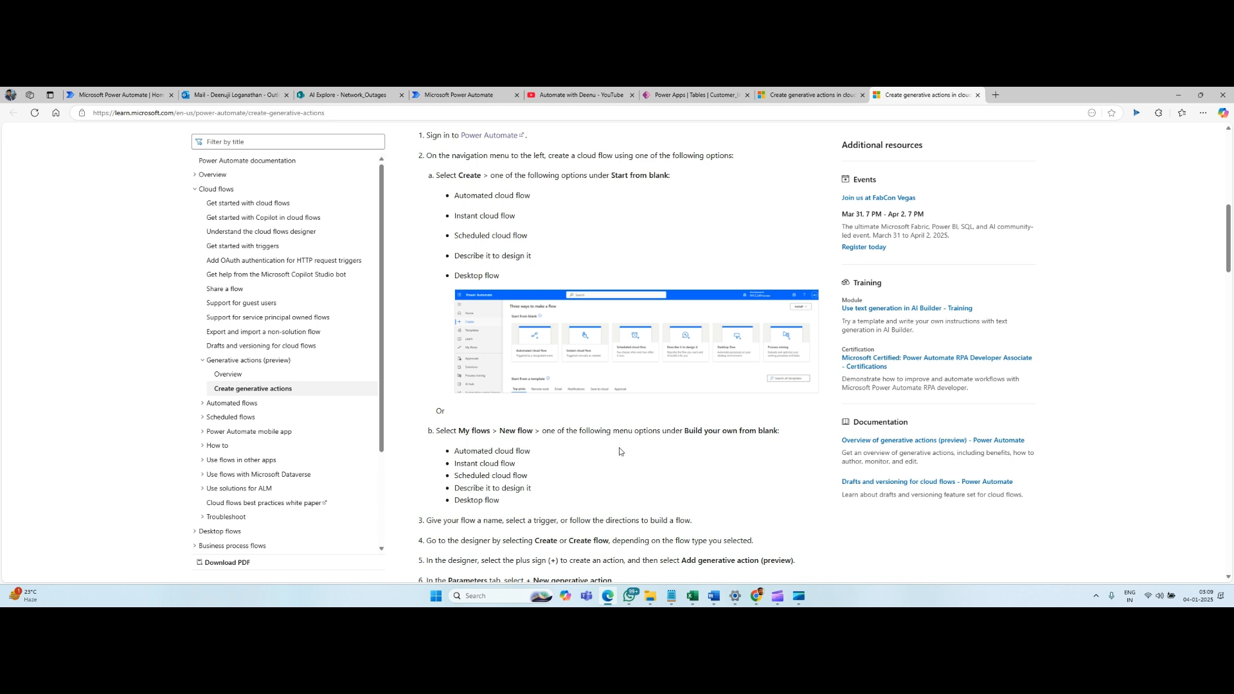
pyautogui.scroll(-3, 620, 453)
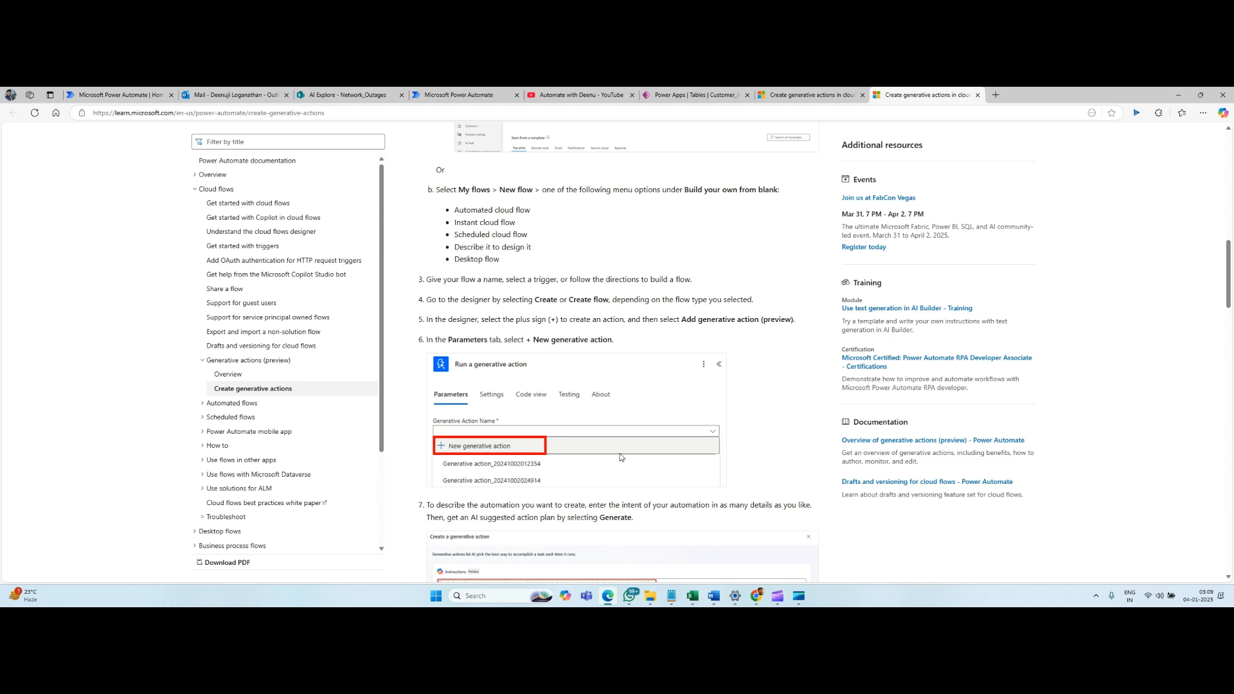
pyautogui.scroll(-3, 621, 457)
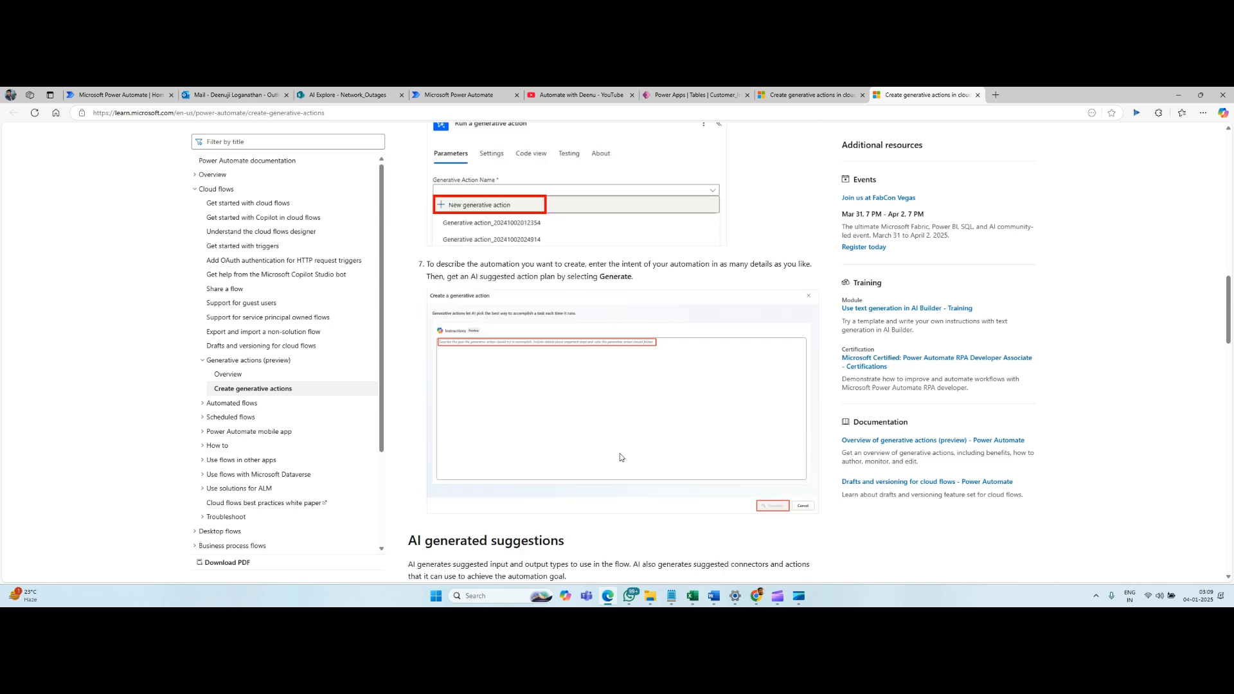